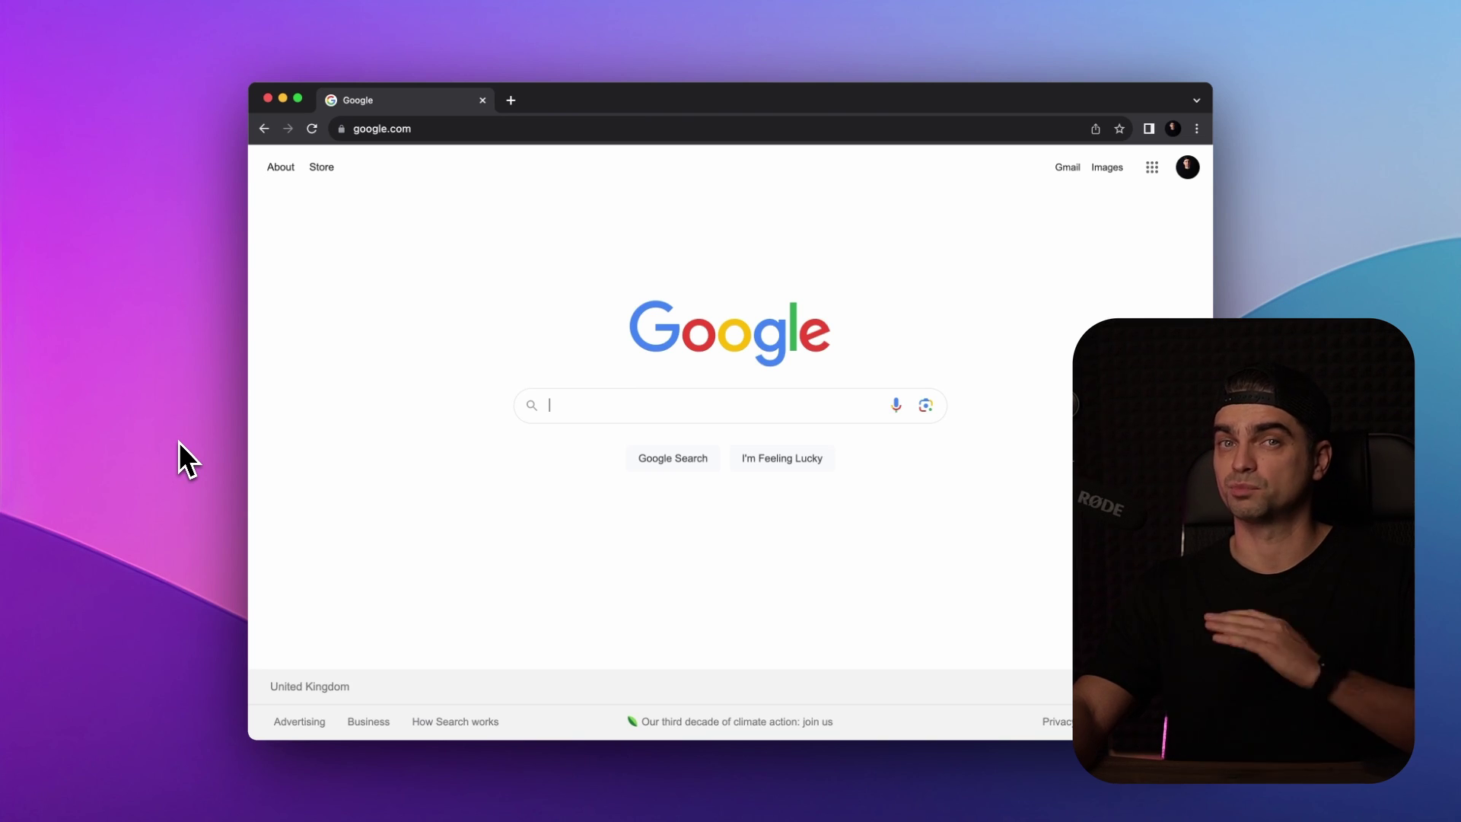
- Search Google for 'shopify store examples' and scroll the Shopify blog list toward '5. Adored Vintage'
type("shopify store examples")
key("Return")
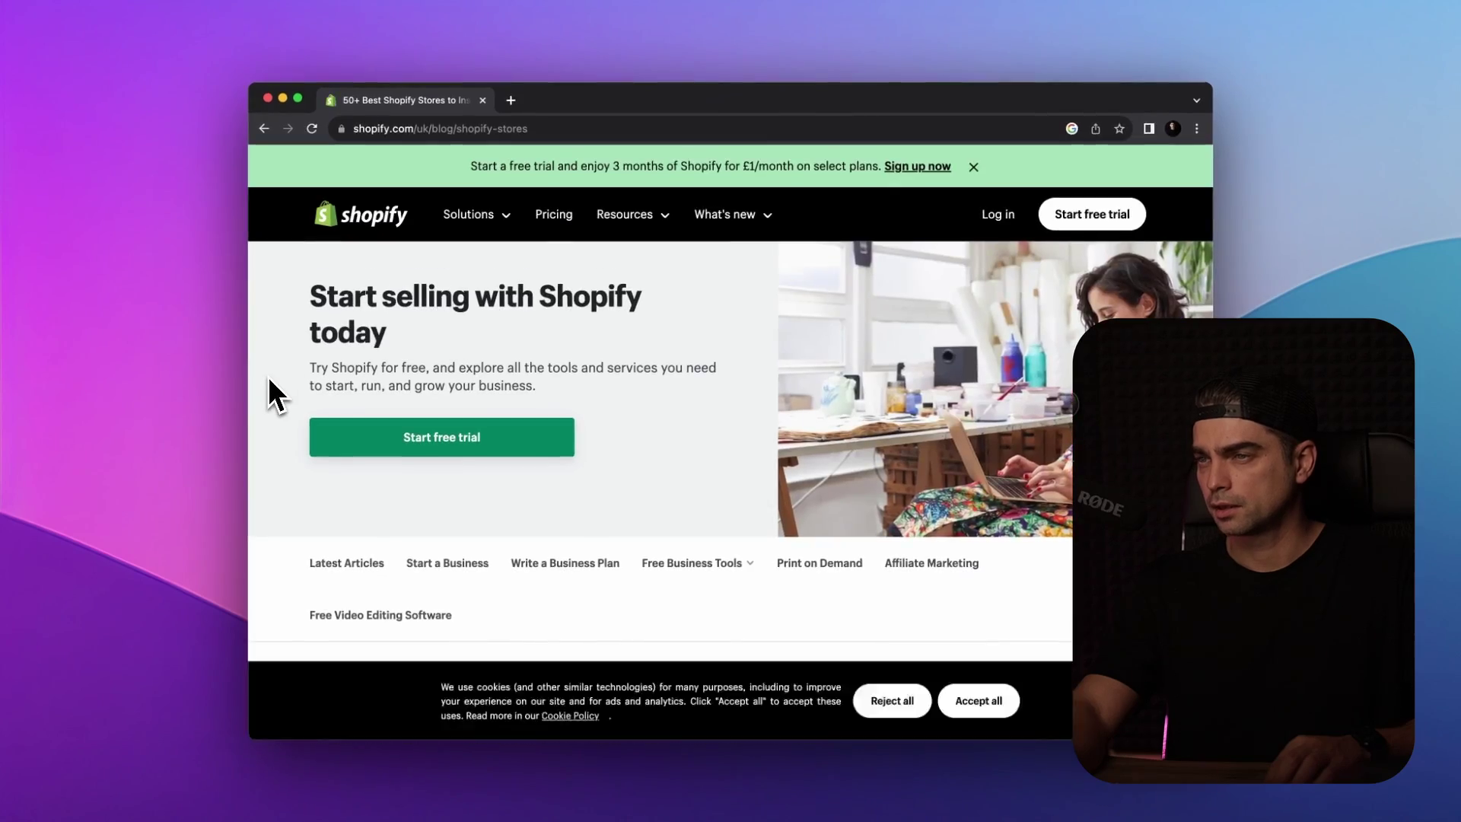
scroll(267, 376, "down", 20)
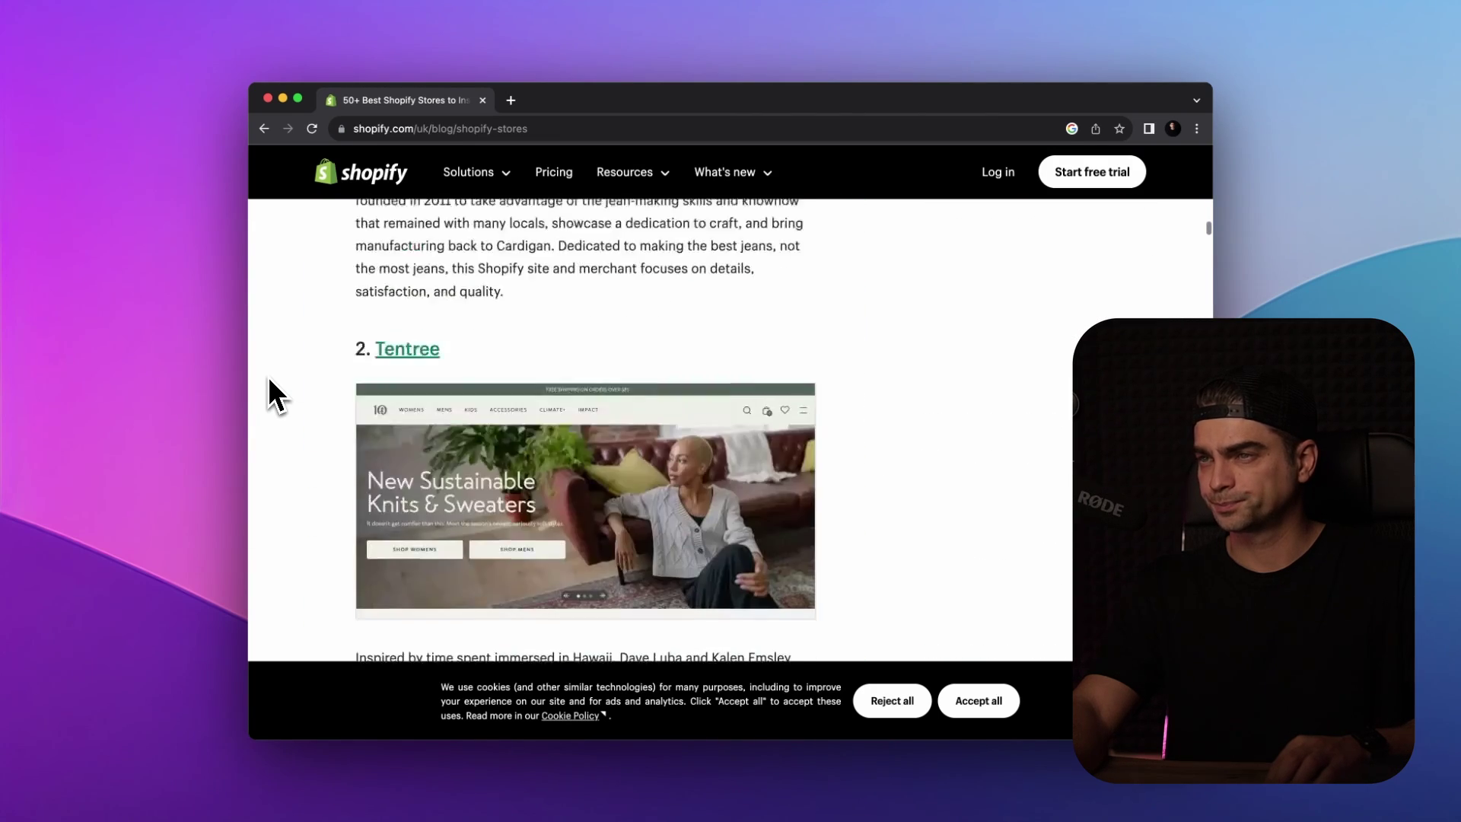
scroll(269, 378, "down", 20)
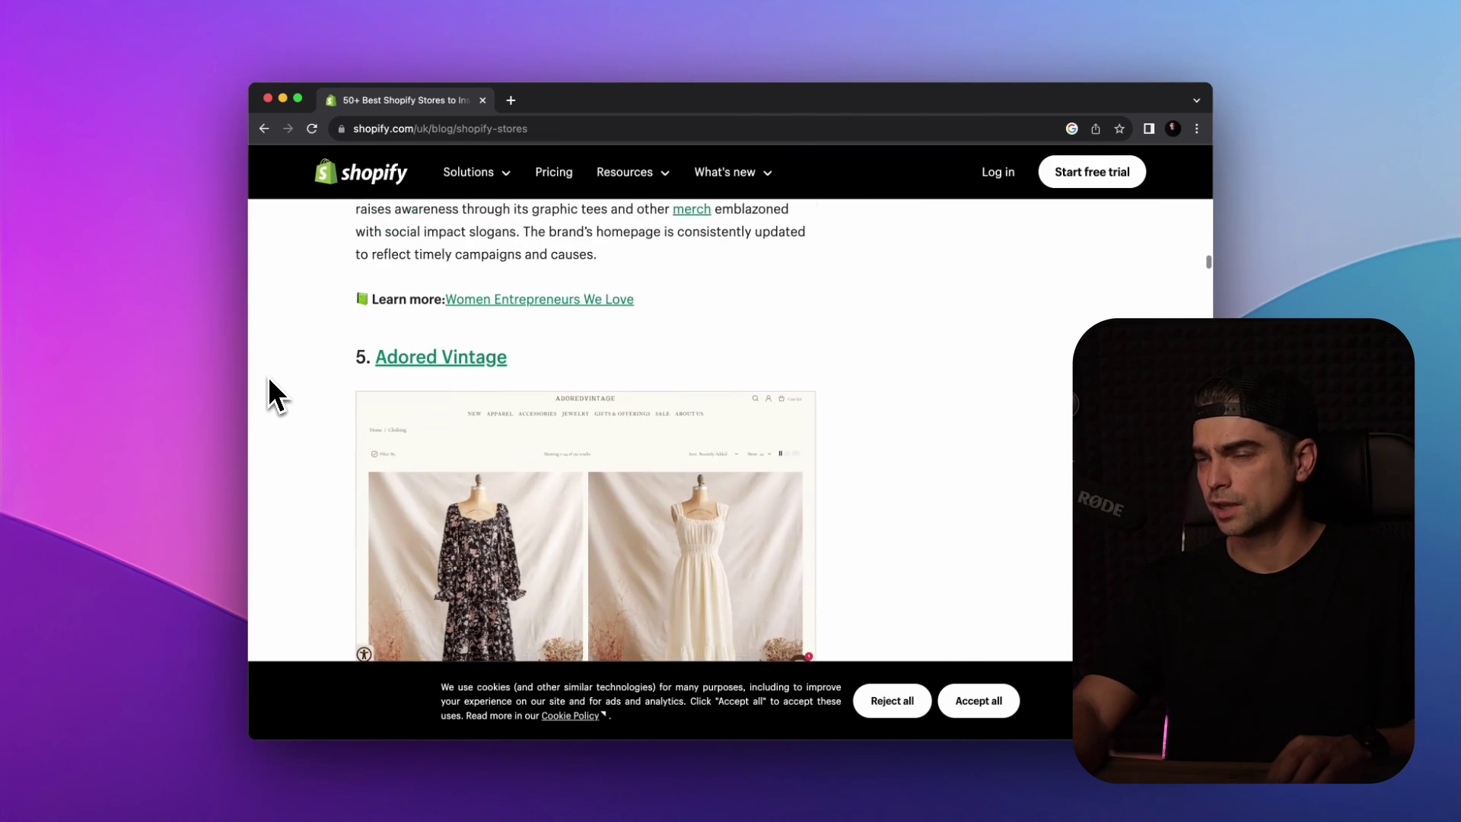
scroll(268, 376, "down", 3)
- Open the Adored Vintage store in a new tab, copy its URL and dismiss the VIP signup popup
left_click(390, 302)
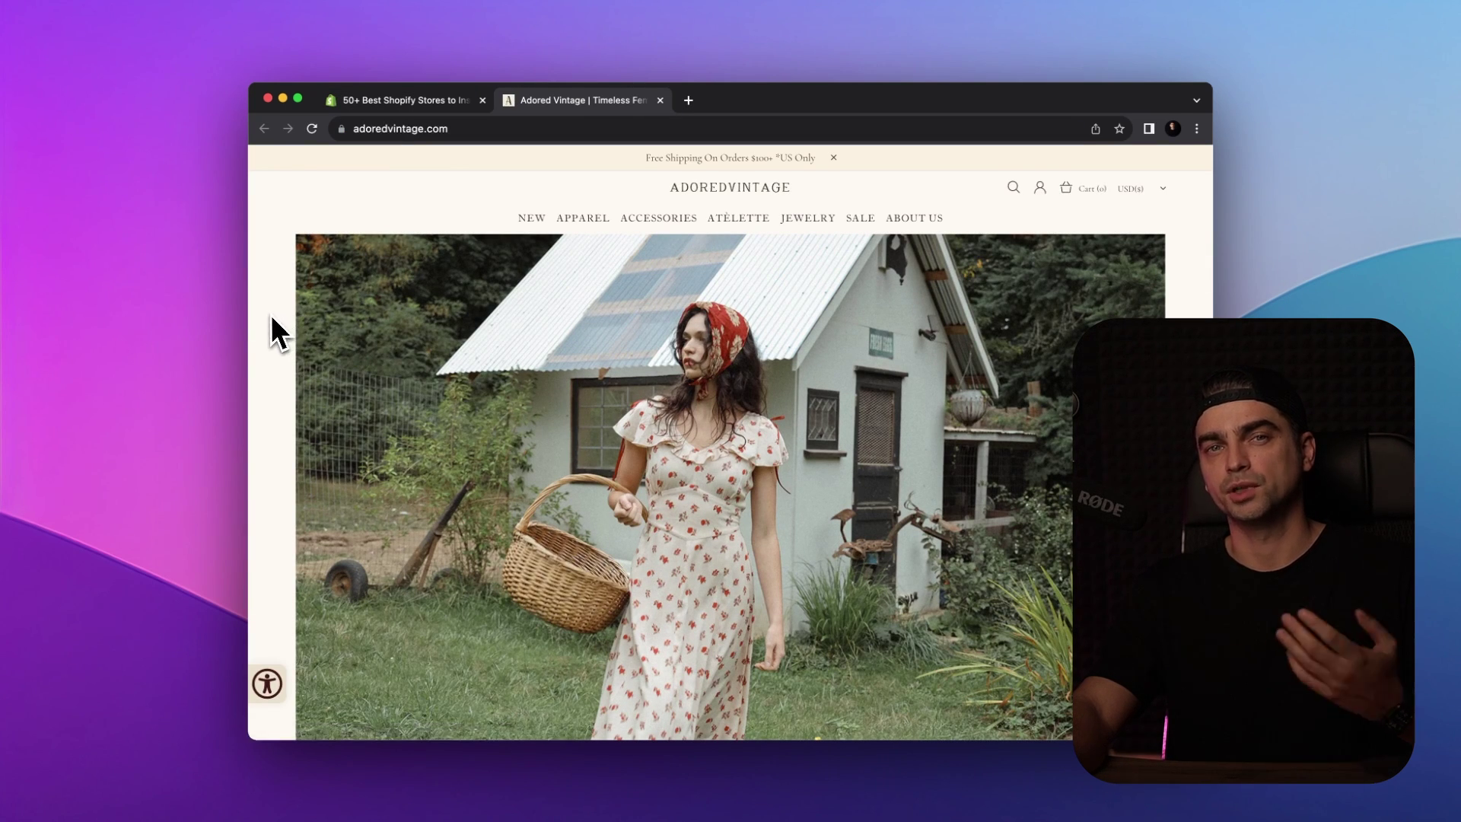
left_click(396, 129)
key("ctrl+c")
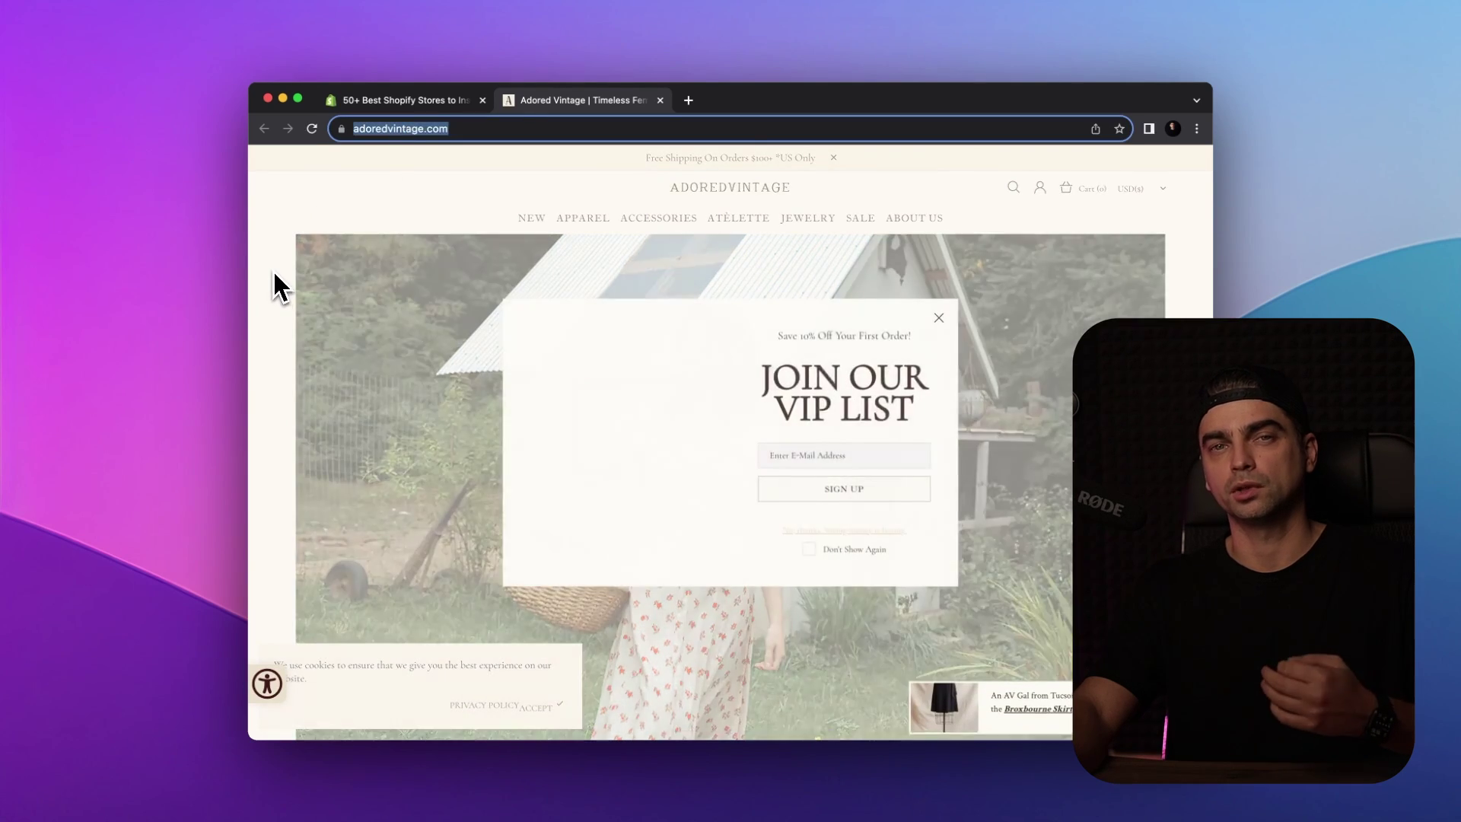
left_click(273, 273)
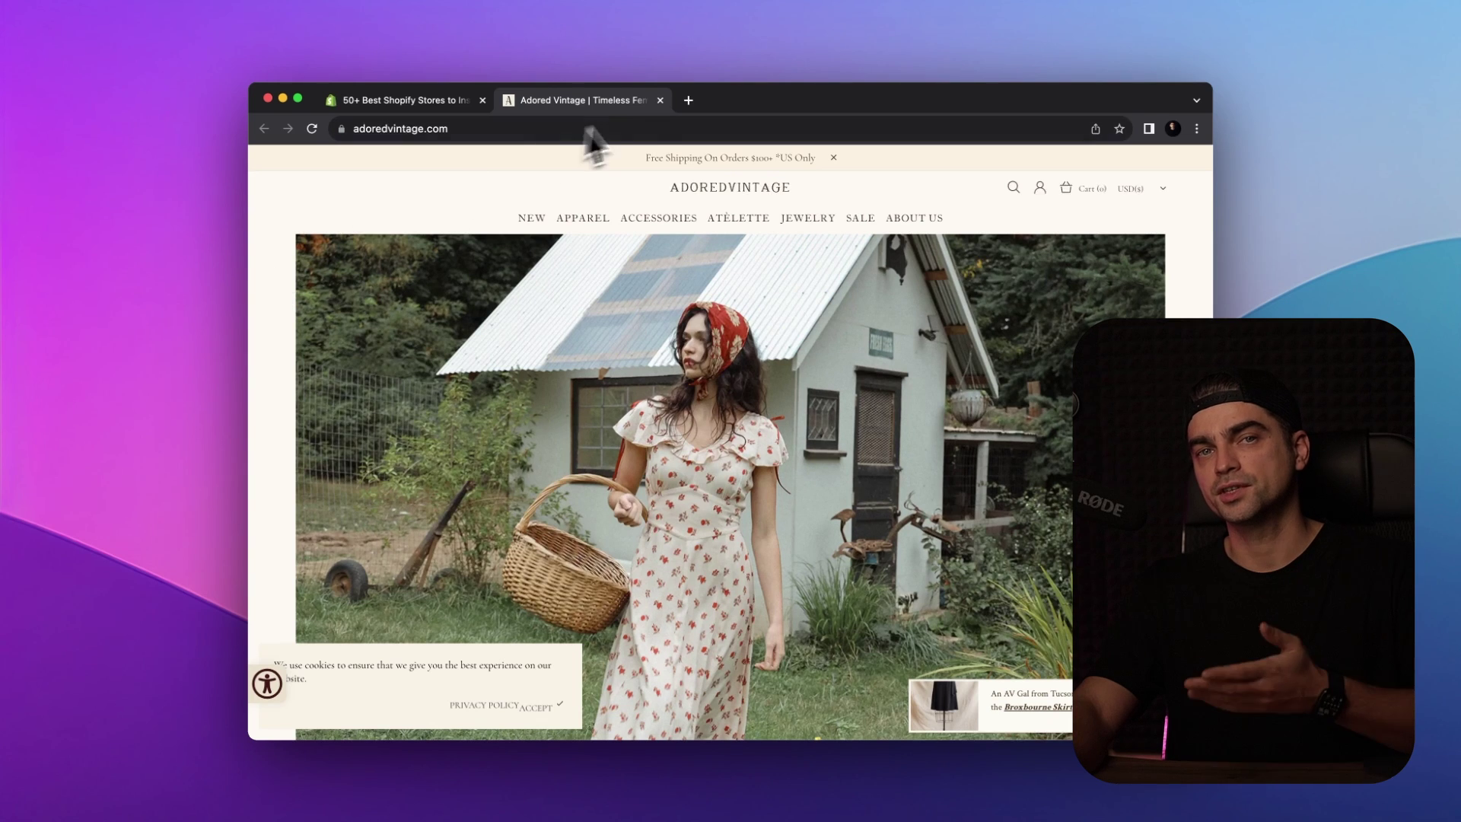
- Go to builtwith.com in a new tab
left_click(678, 105)
type("builtw")
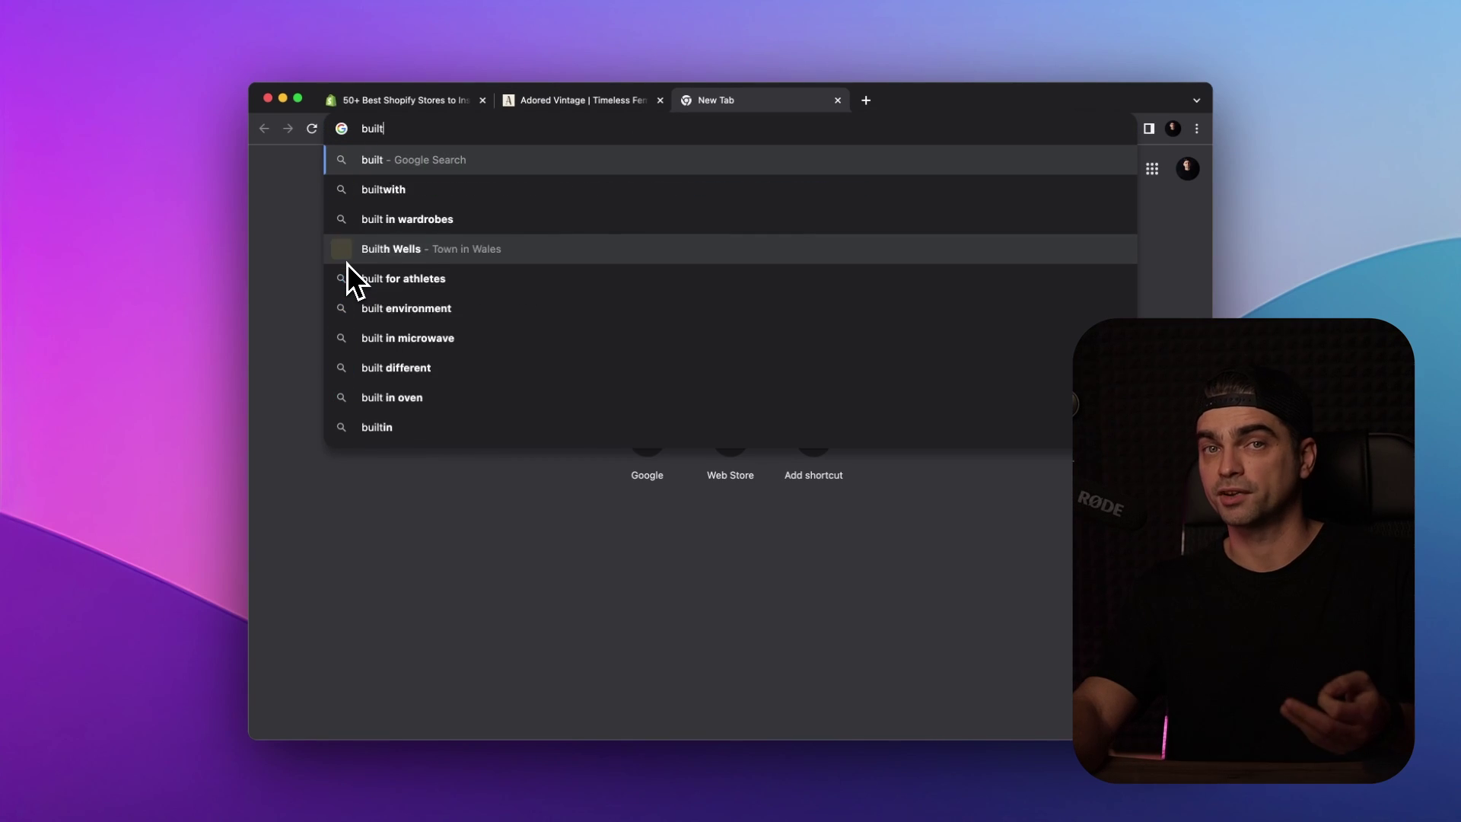
key("Up")
key("Up")
key("Down")
key("Down")
key("Down")
type(".com")
key("Return")
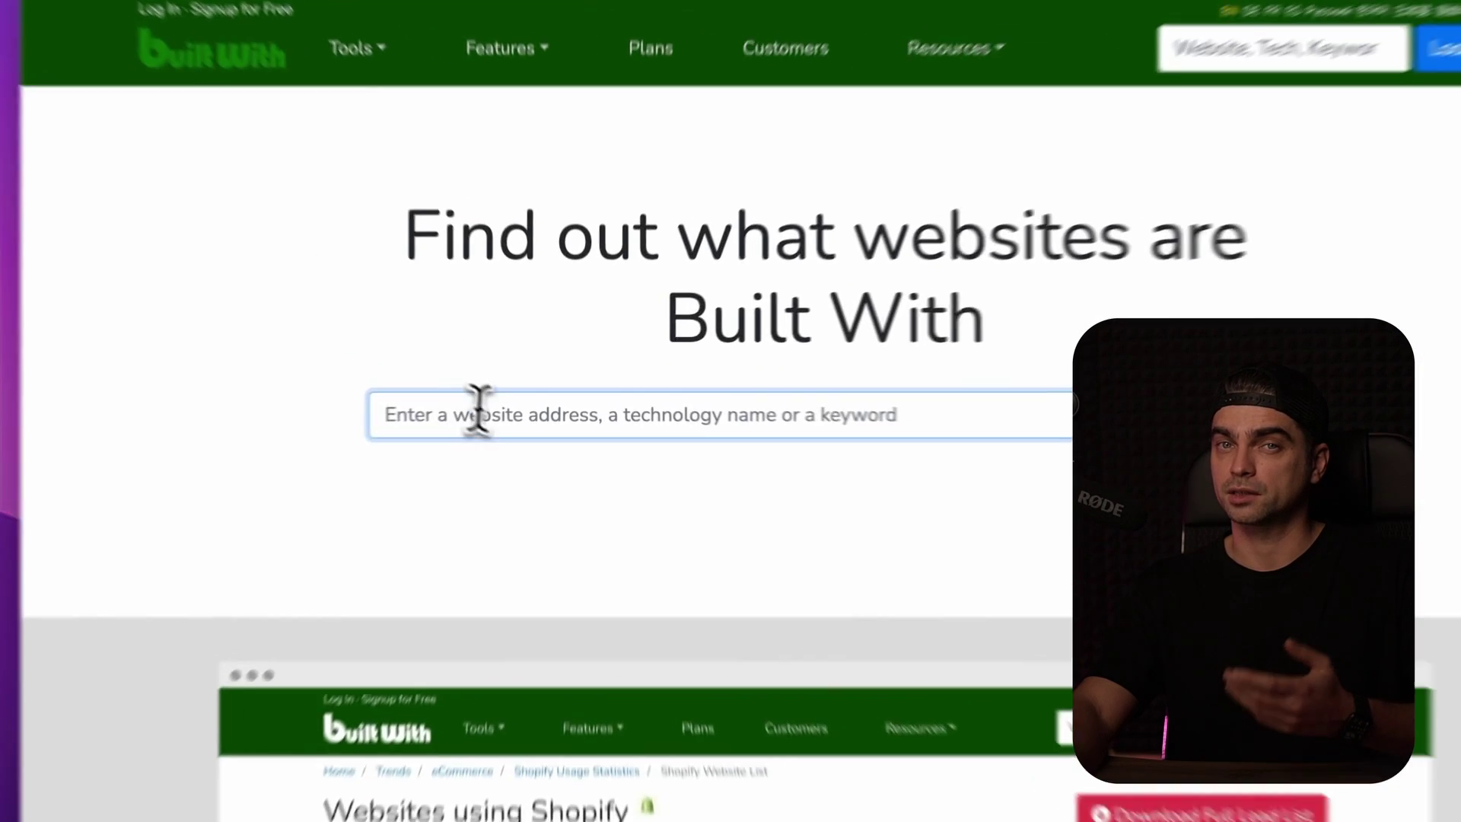
- Paste the adoredvintage.com URL into BuiltWith and look up its technology profile
left_click(528, 399)
key("ctrl+v")
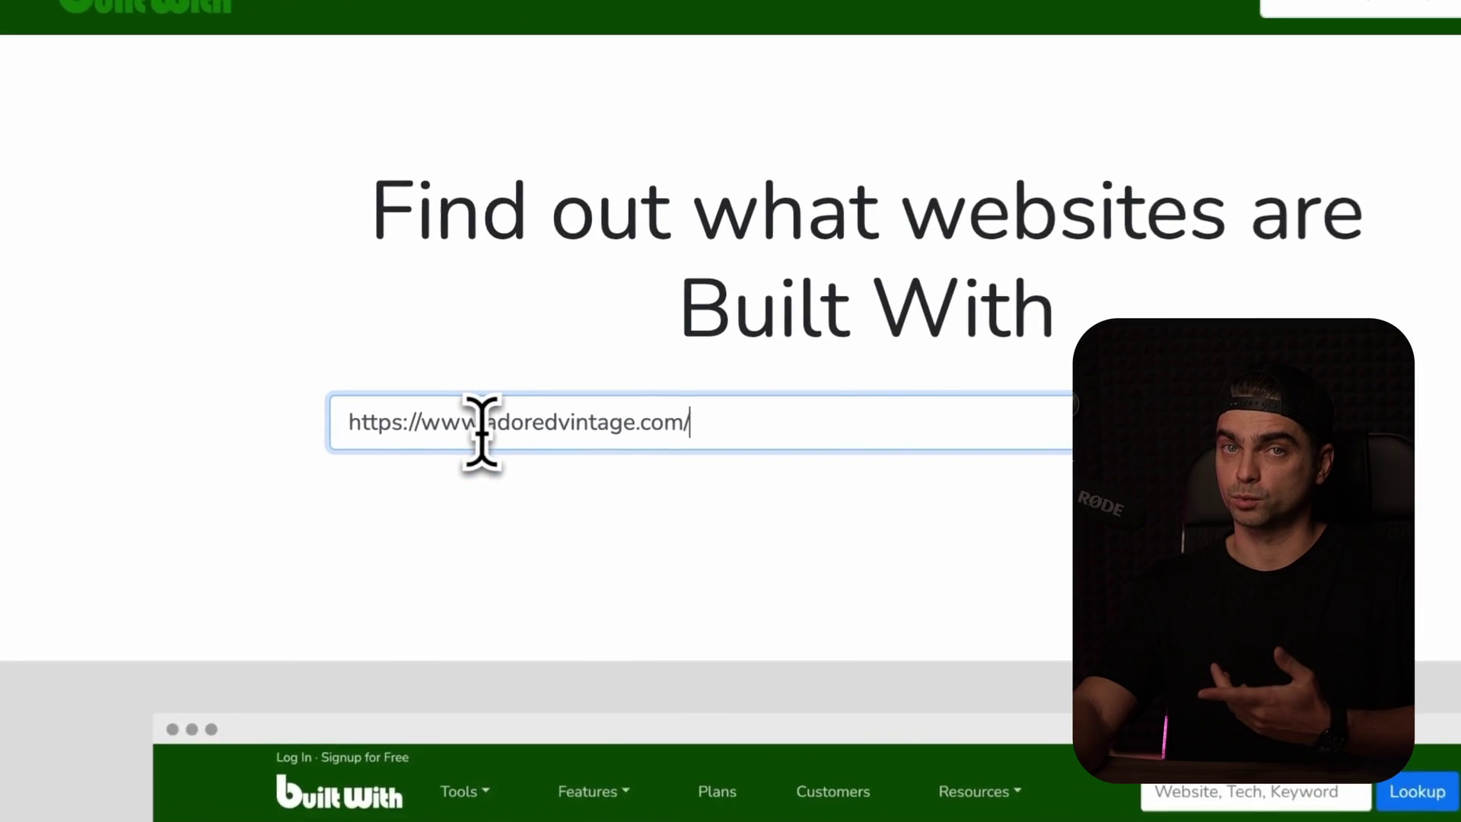
left_click(1054, 402)
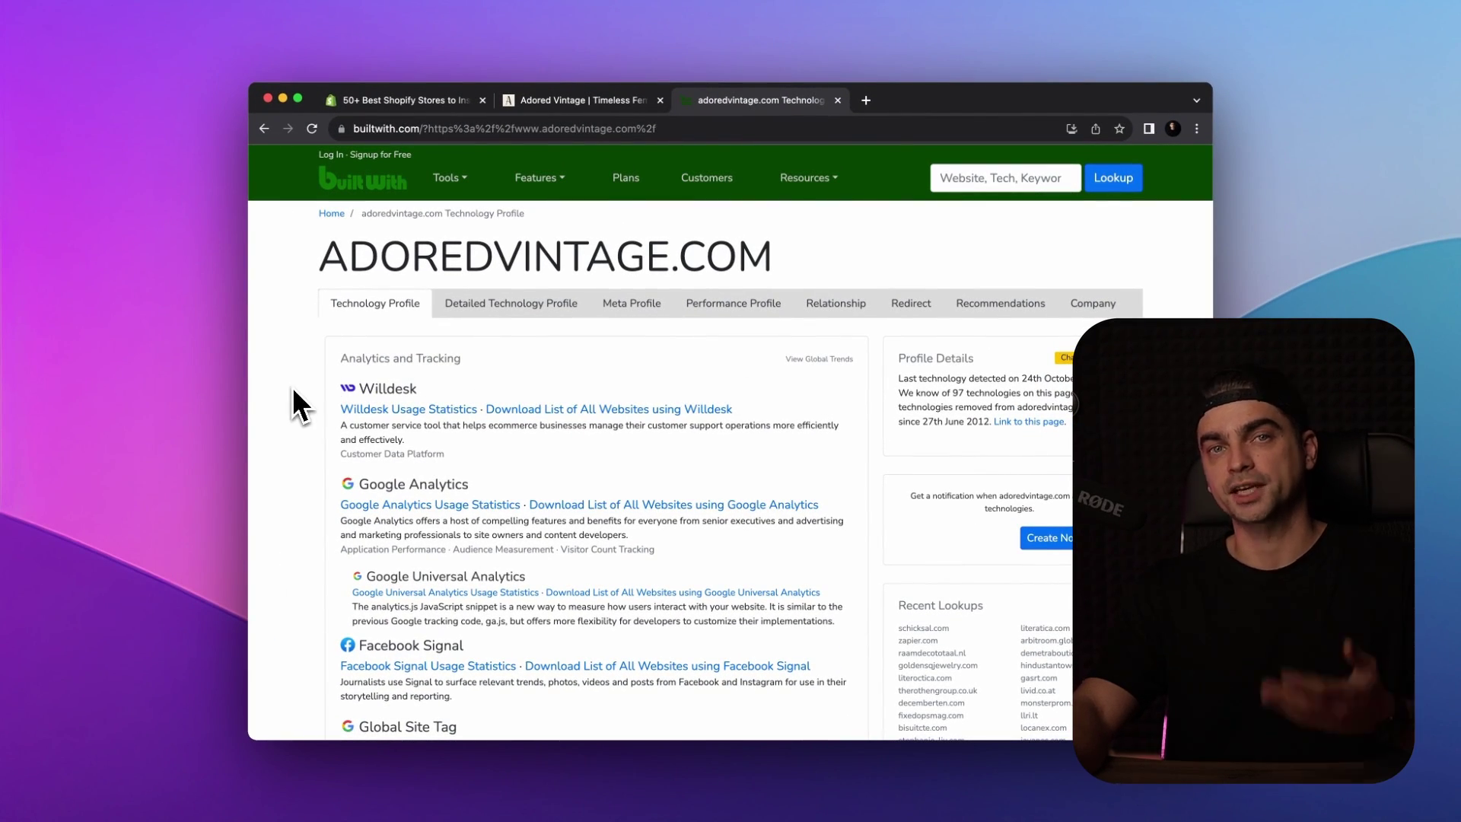
- Check the eCommerce section confirms Shopify, then close the BuiltWith tab
scroll(297, 391, "down", 3)
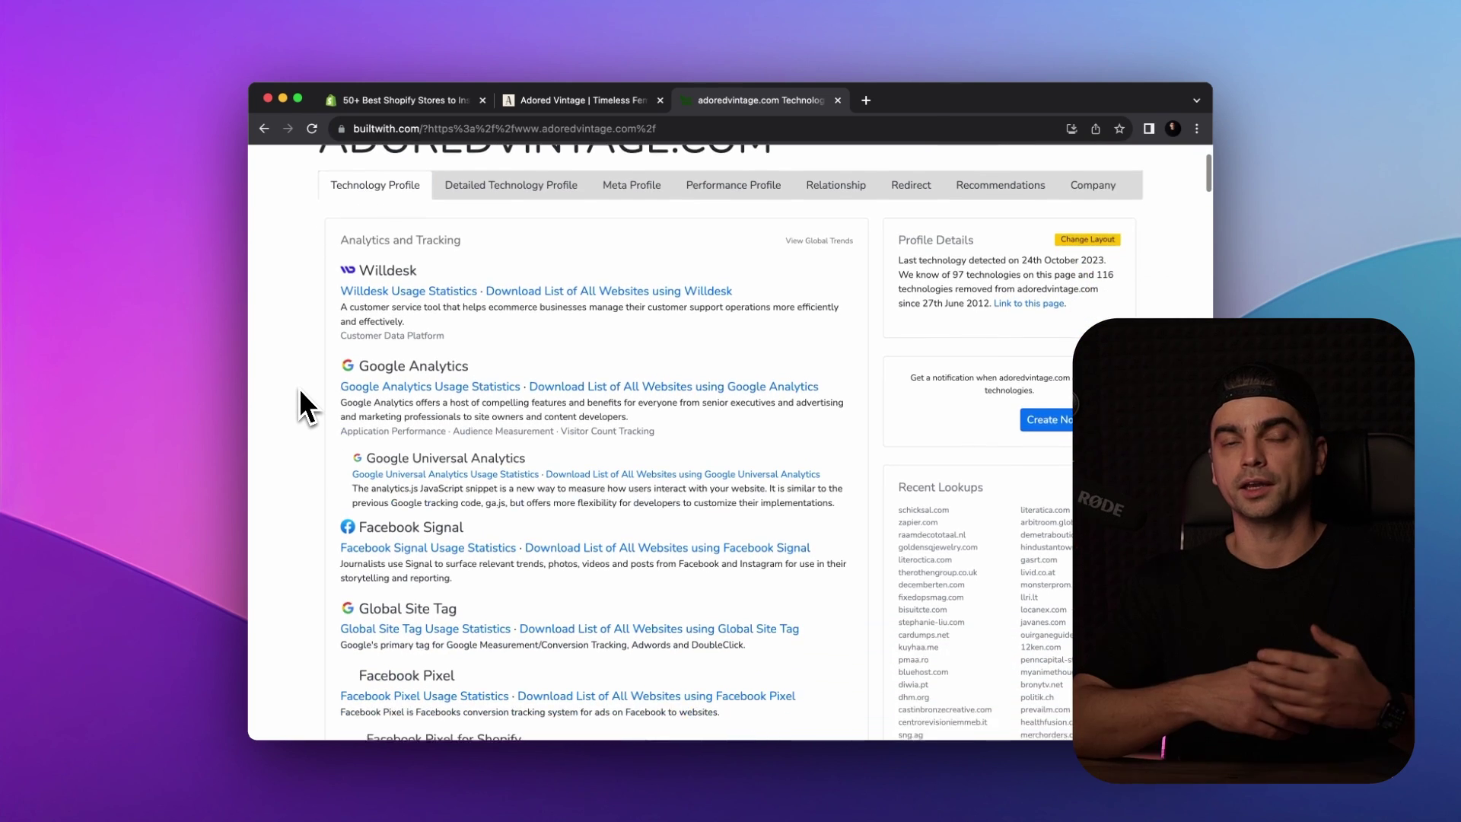
scroll(299, 390, "down", 1)
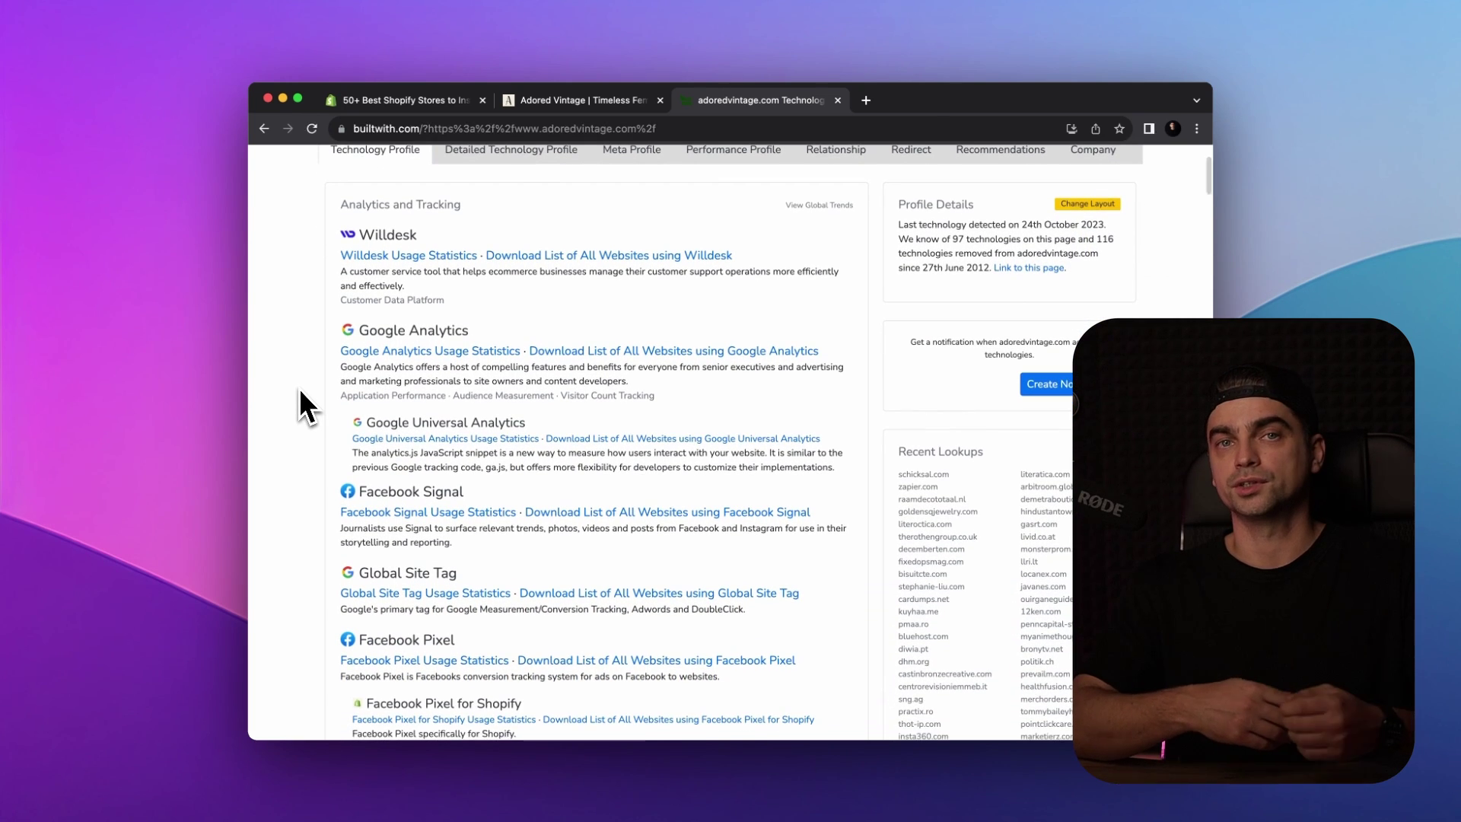
scroll(299, 391, "down", 2)
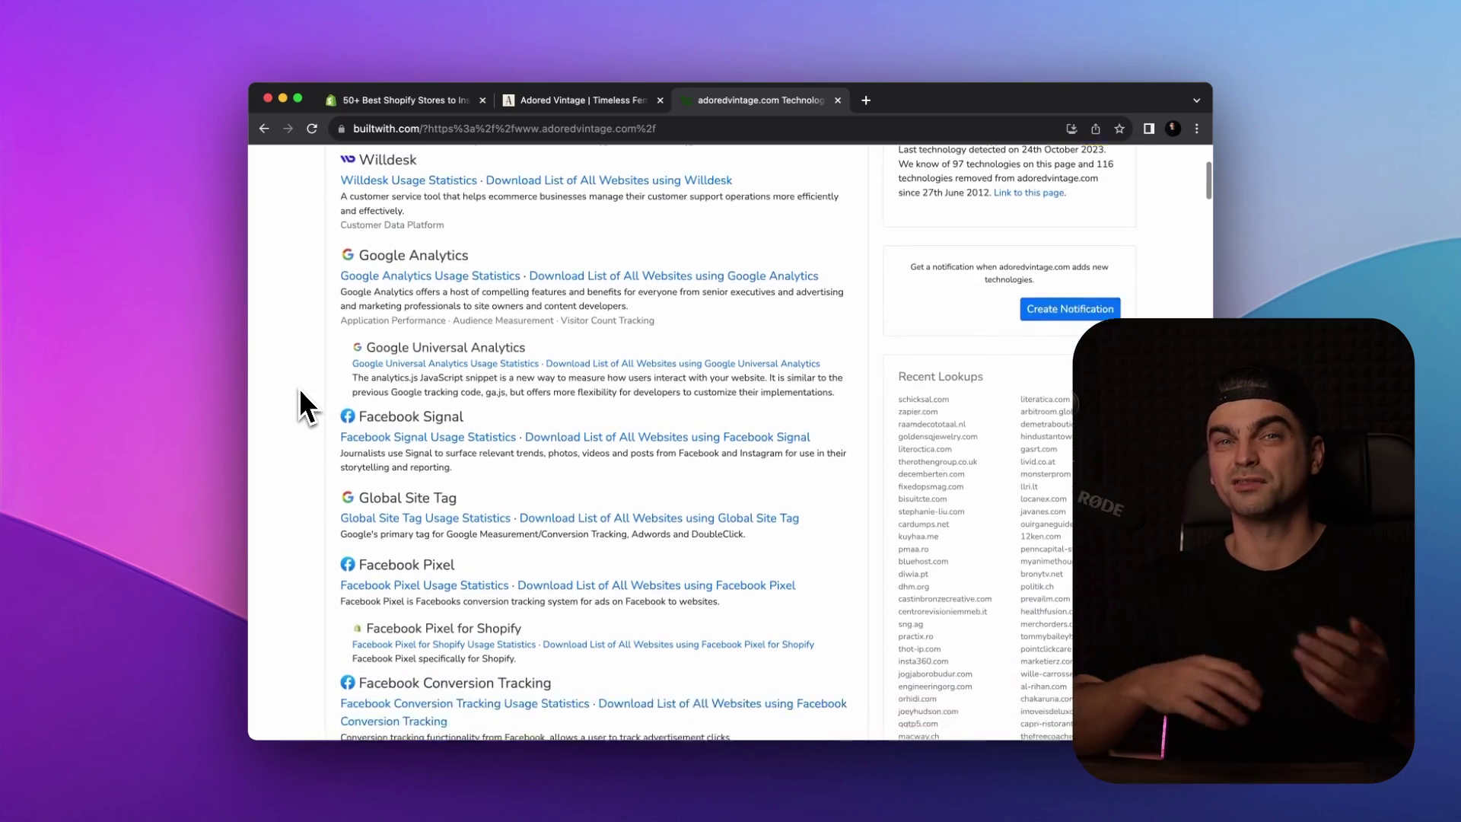
scroll(299, 391, "down", 15)
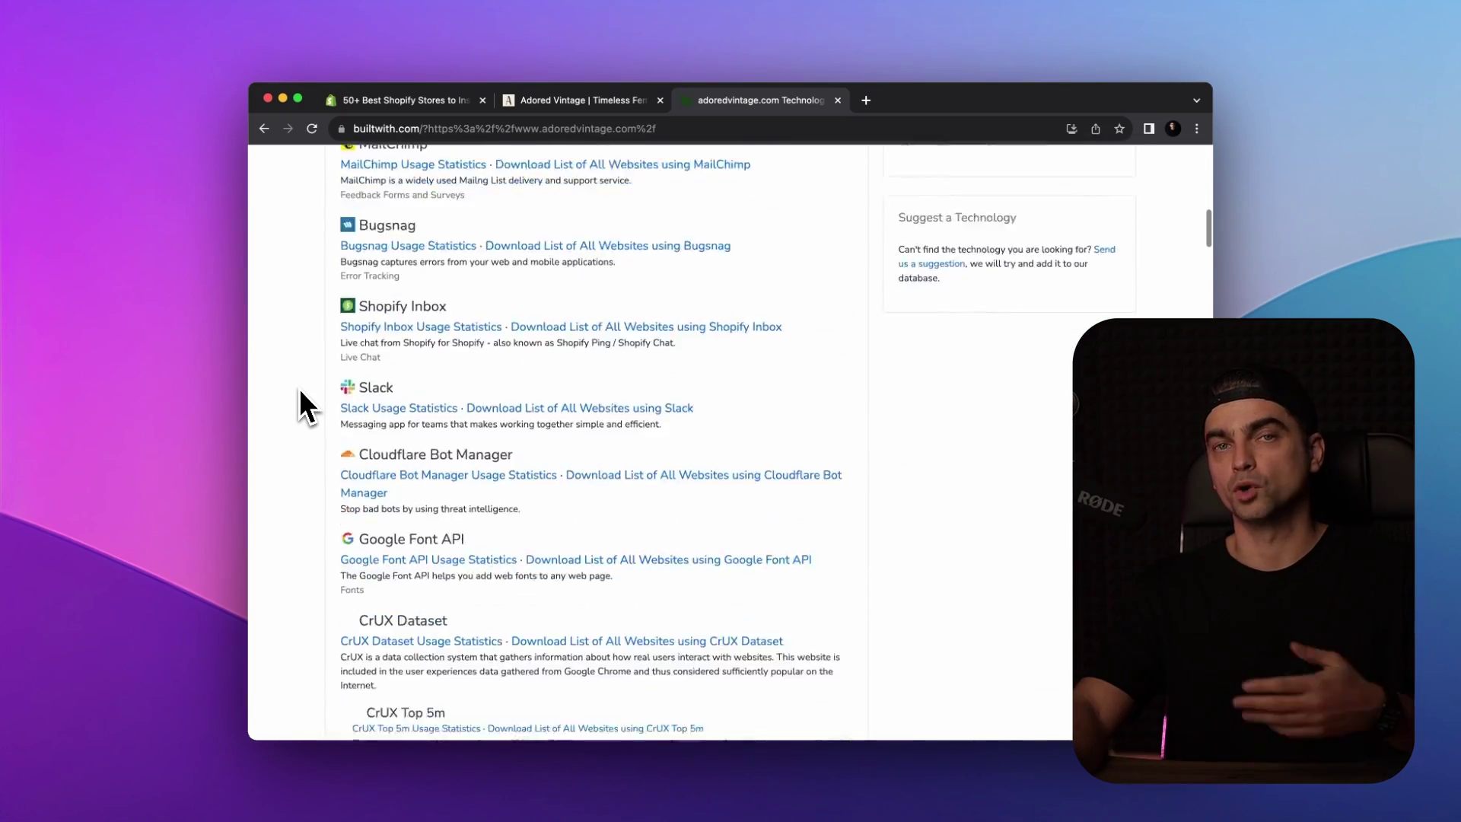
scroll(299, 392, "down", 16)
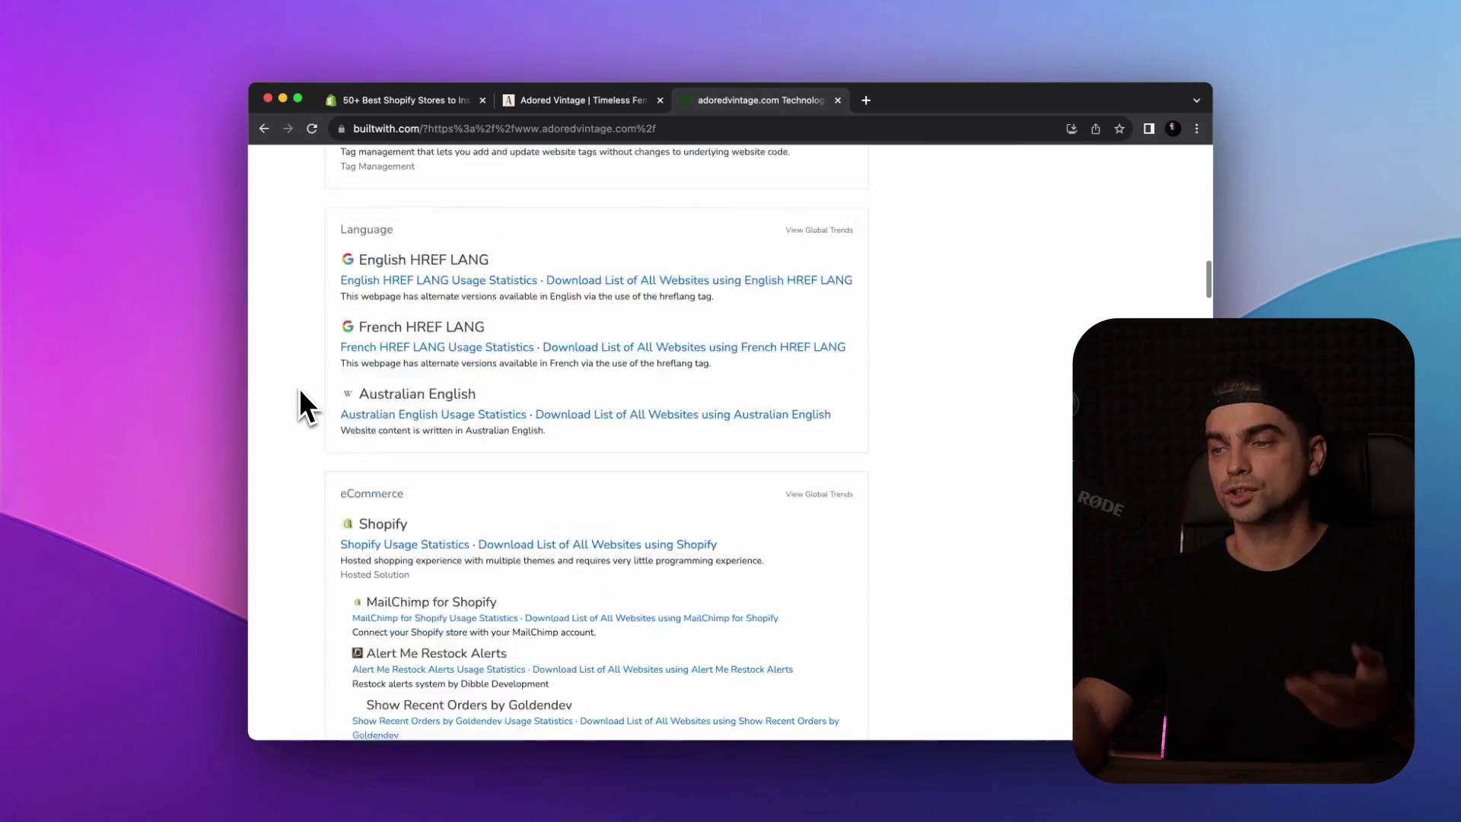
scroll(300, 390, "down", 5)
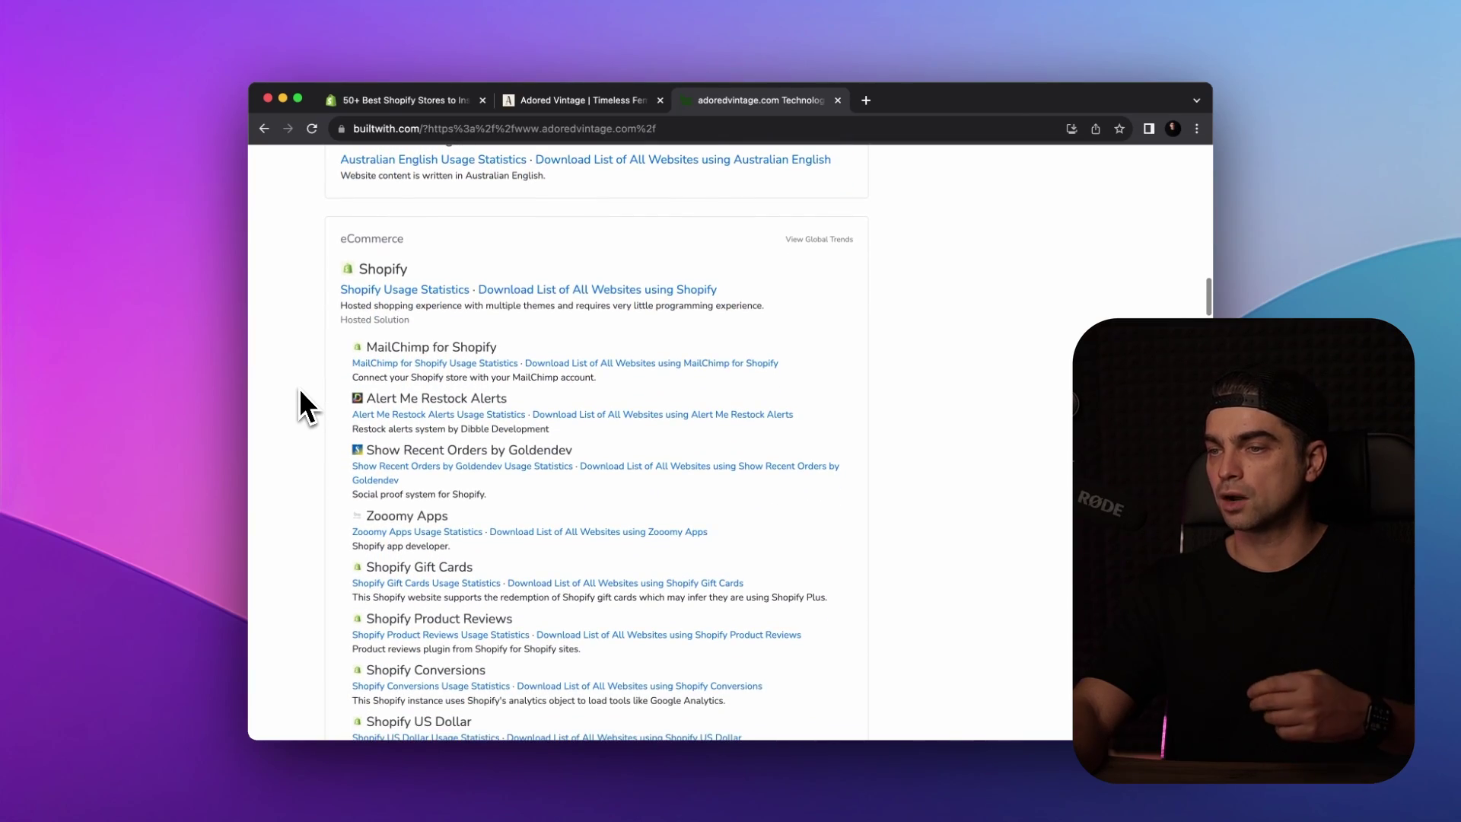
scroll(299, 384, "up", 3)
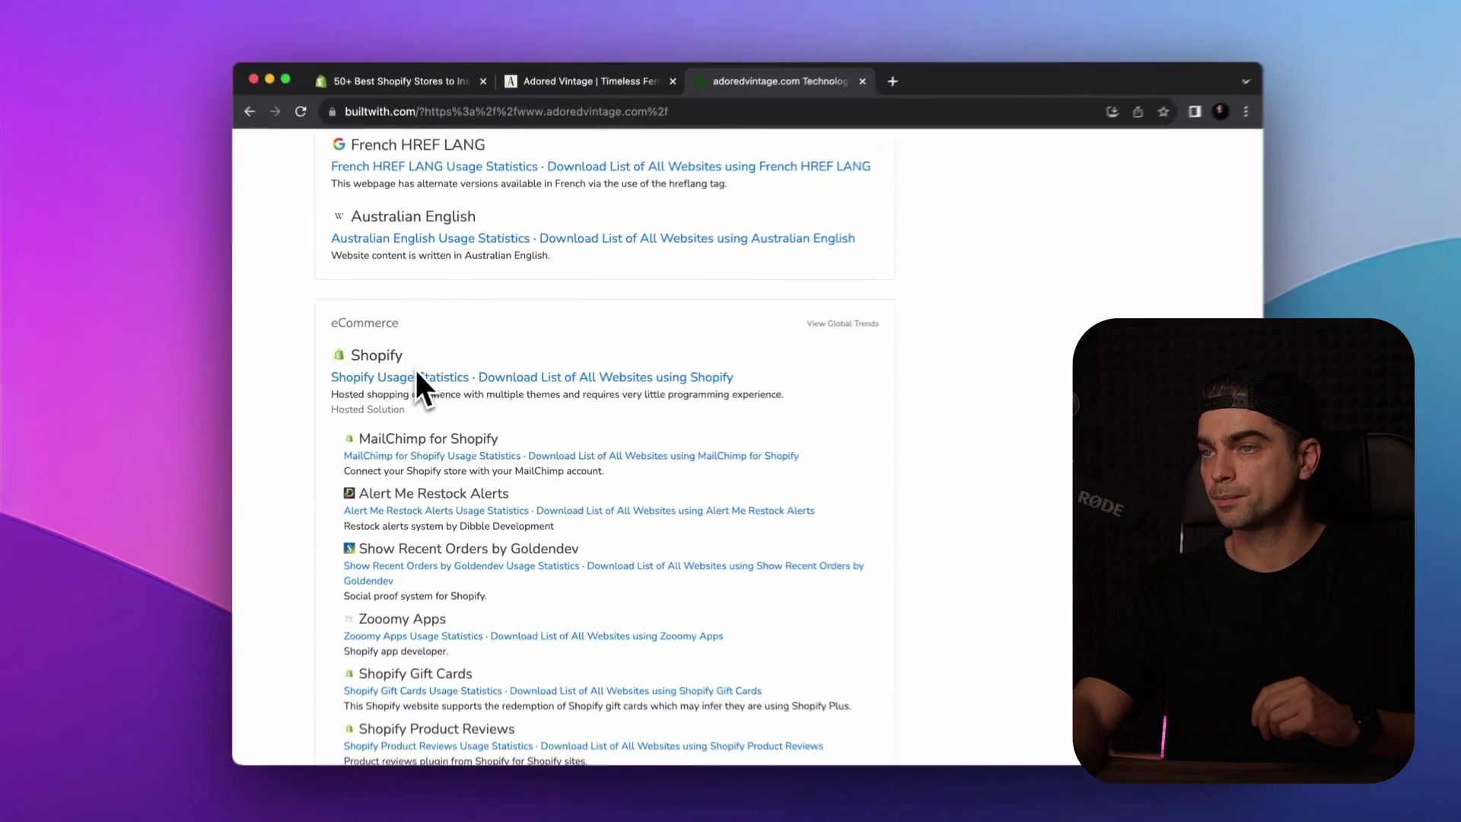
key("super+w")
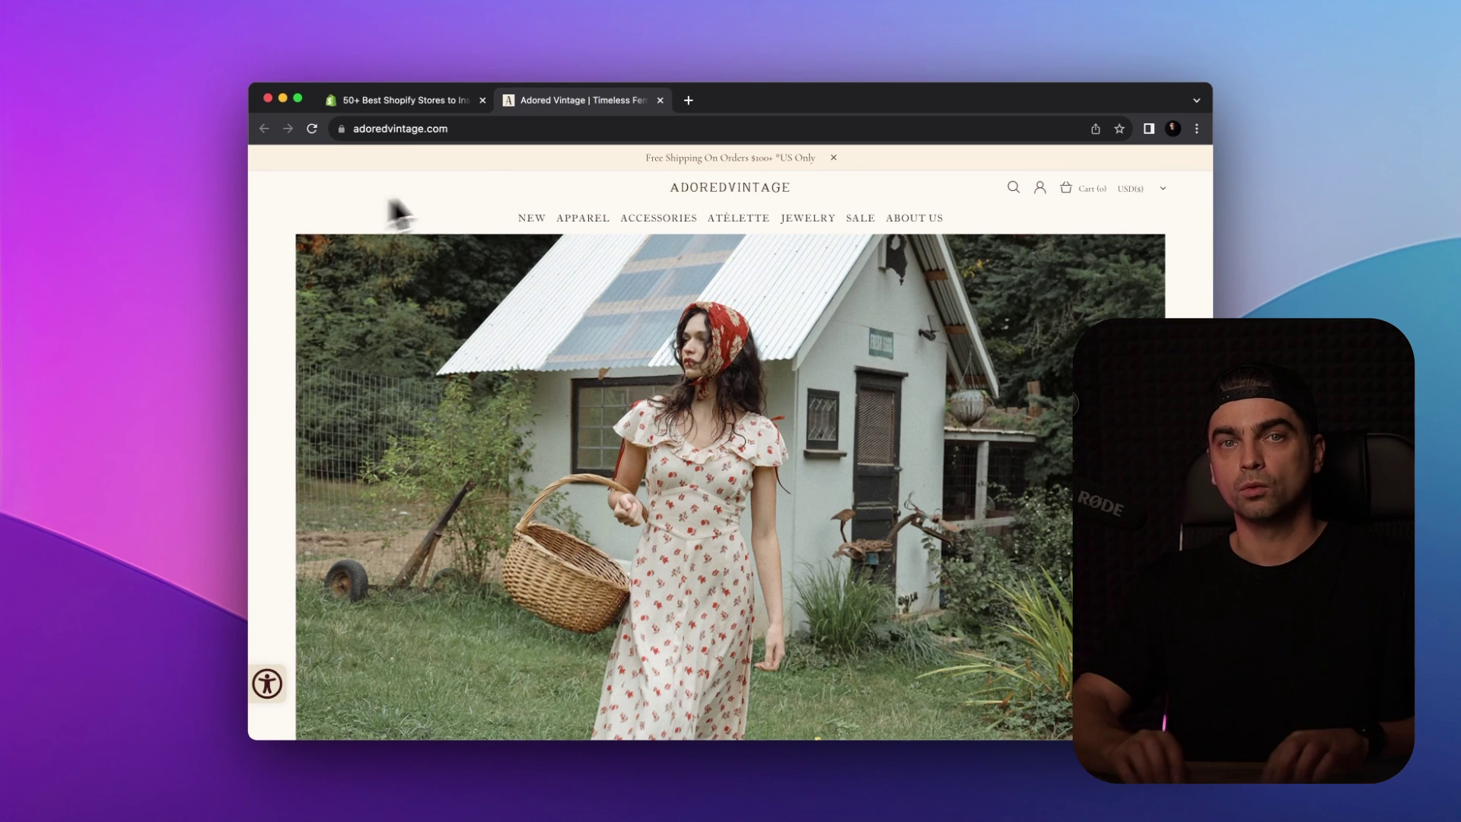
- Append /products.json to the store URL and scroll through the raw product data
left_click(491, 129)
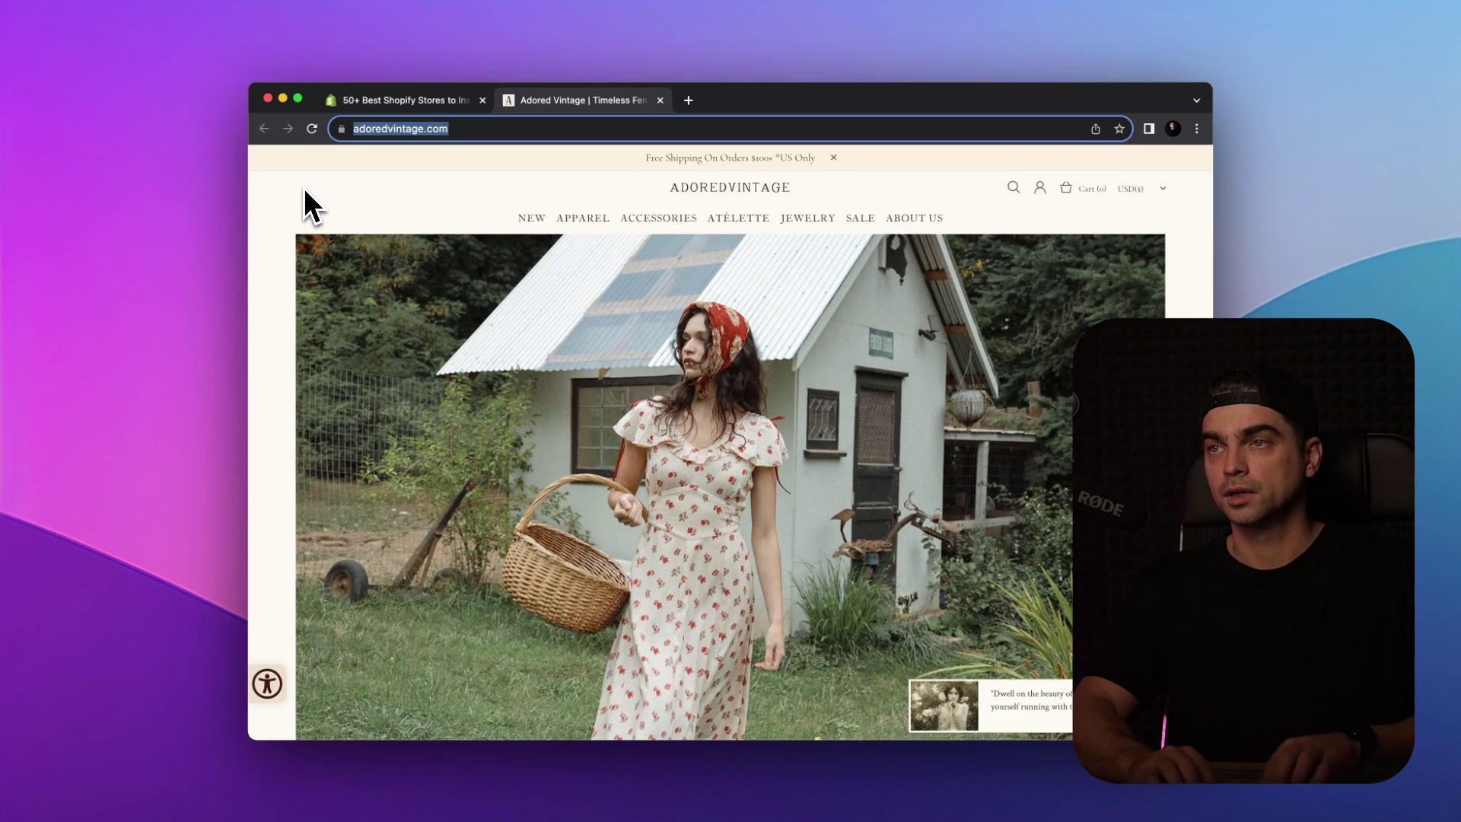
key("Right")
type("/produ")
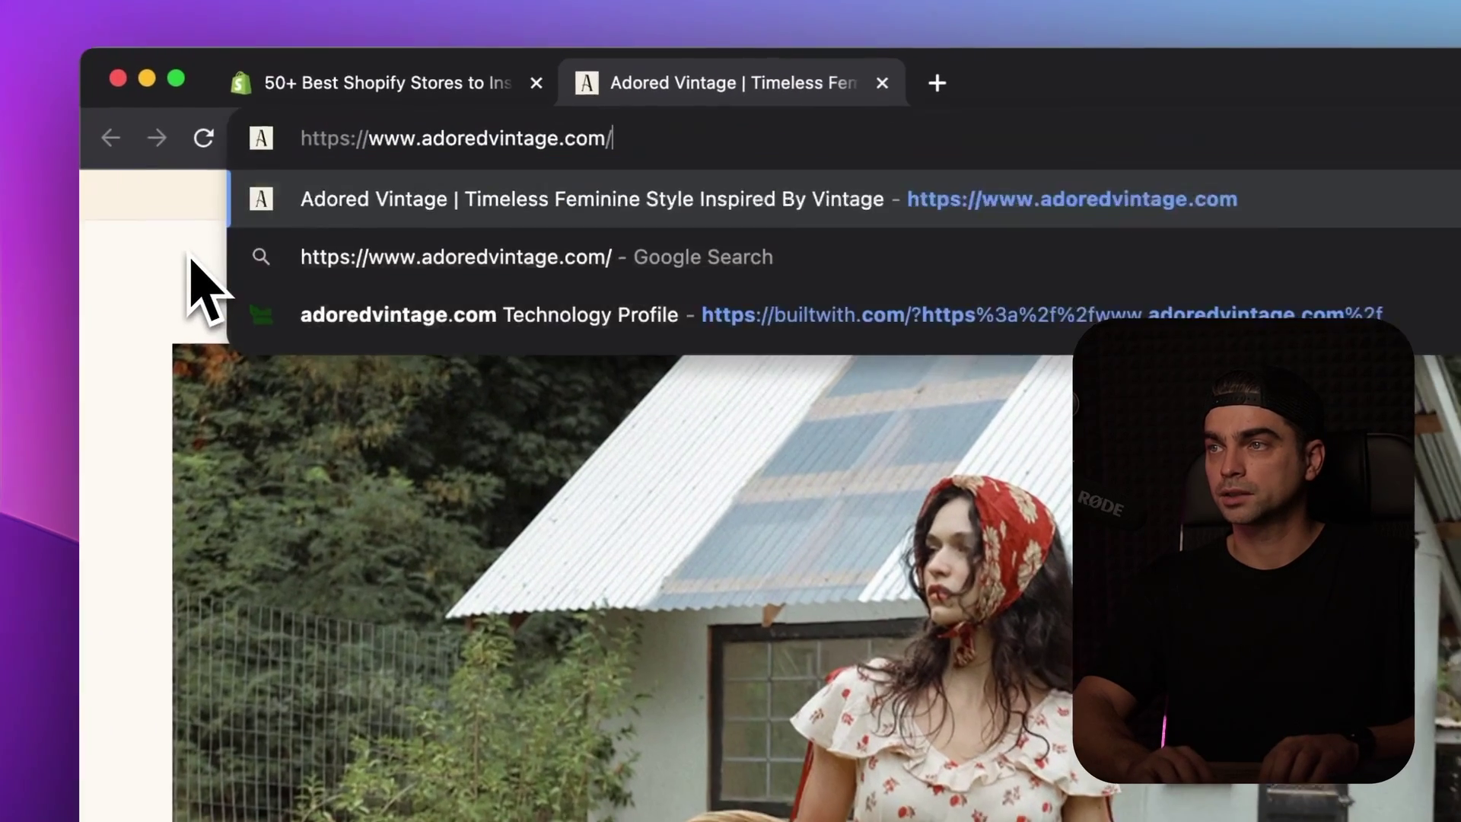
type("cts.jso")
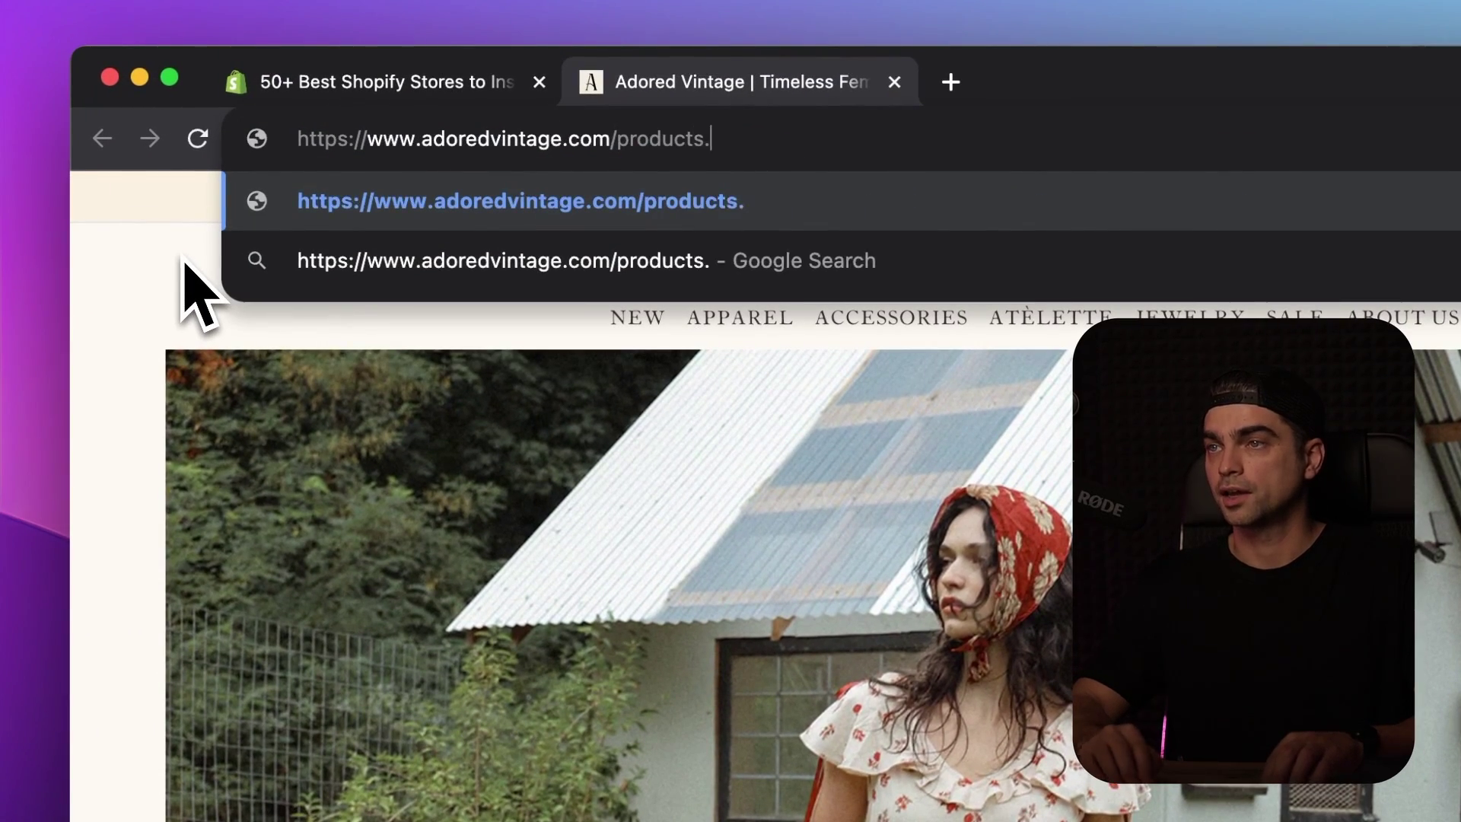
type("n")
key("Return")
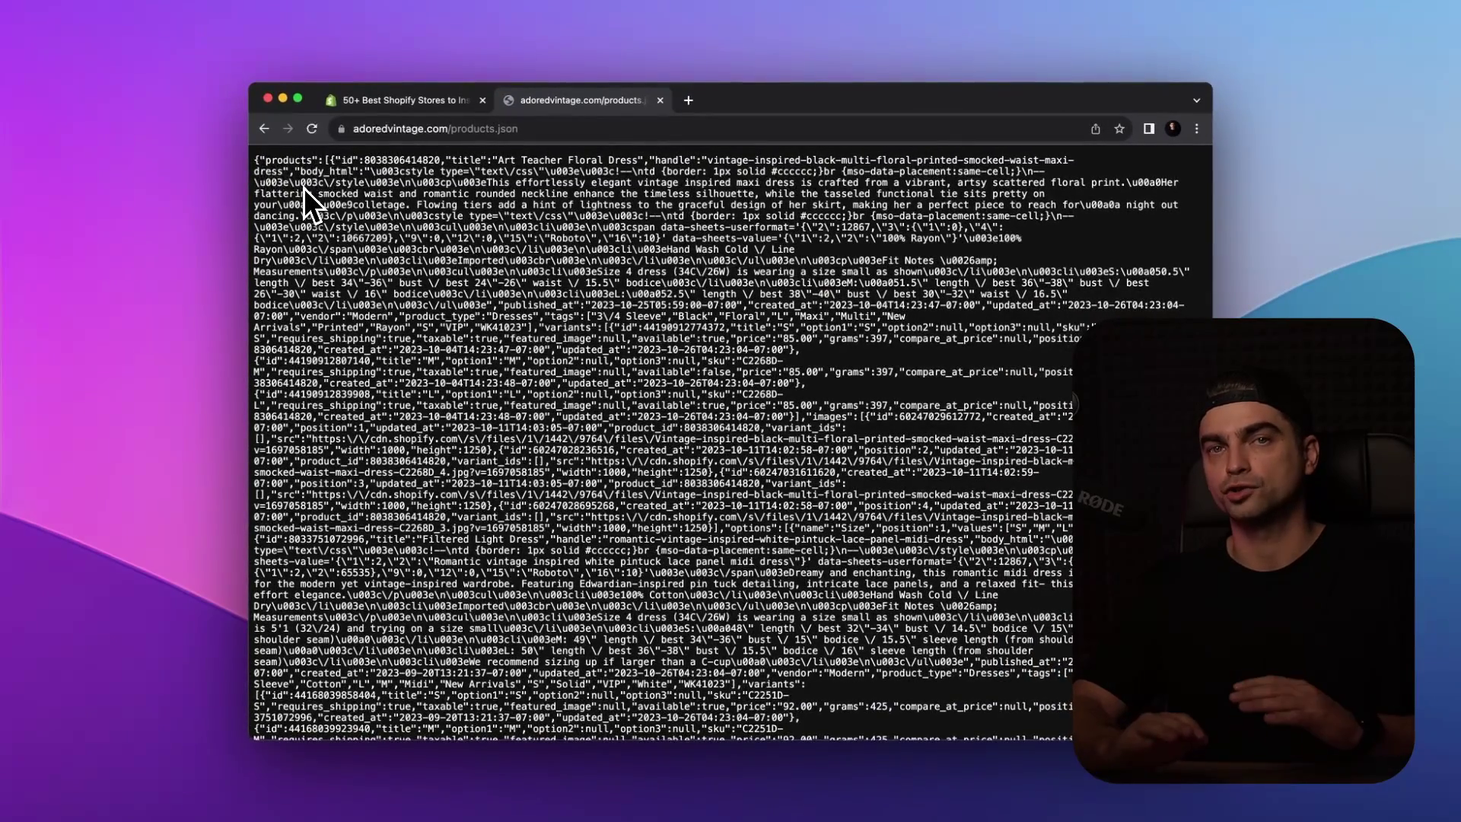
scroll(303, 187, "down", 15)
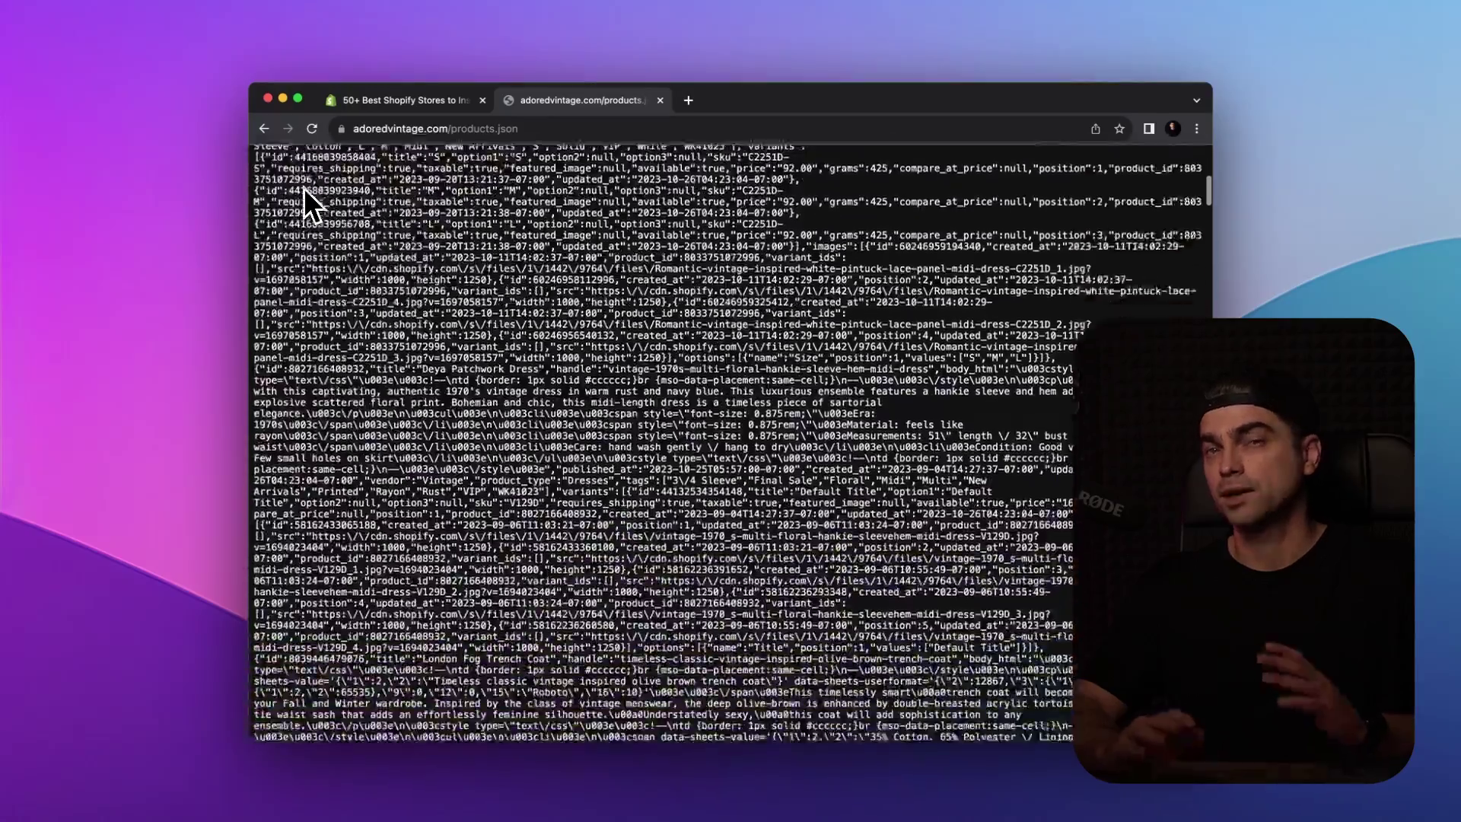
scroll(303, 187, "down", 7)
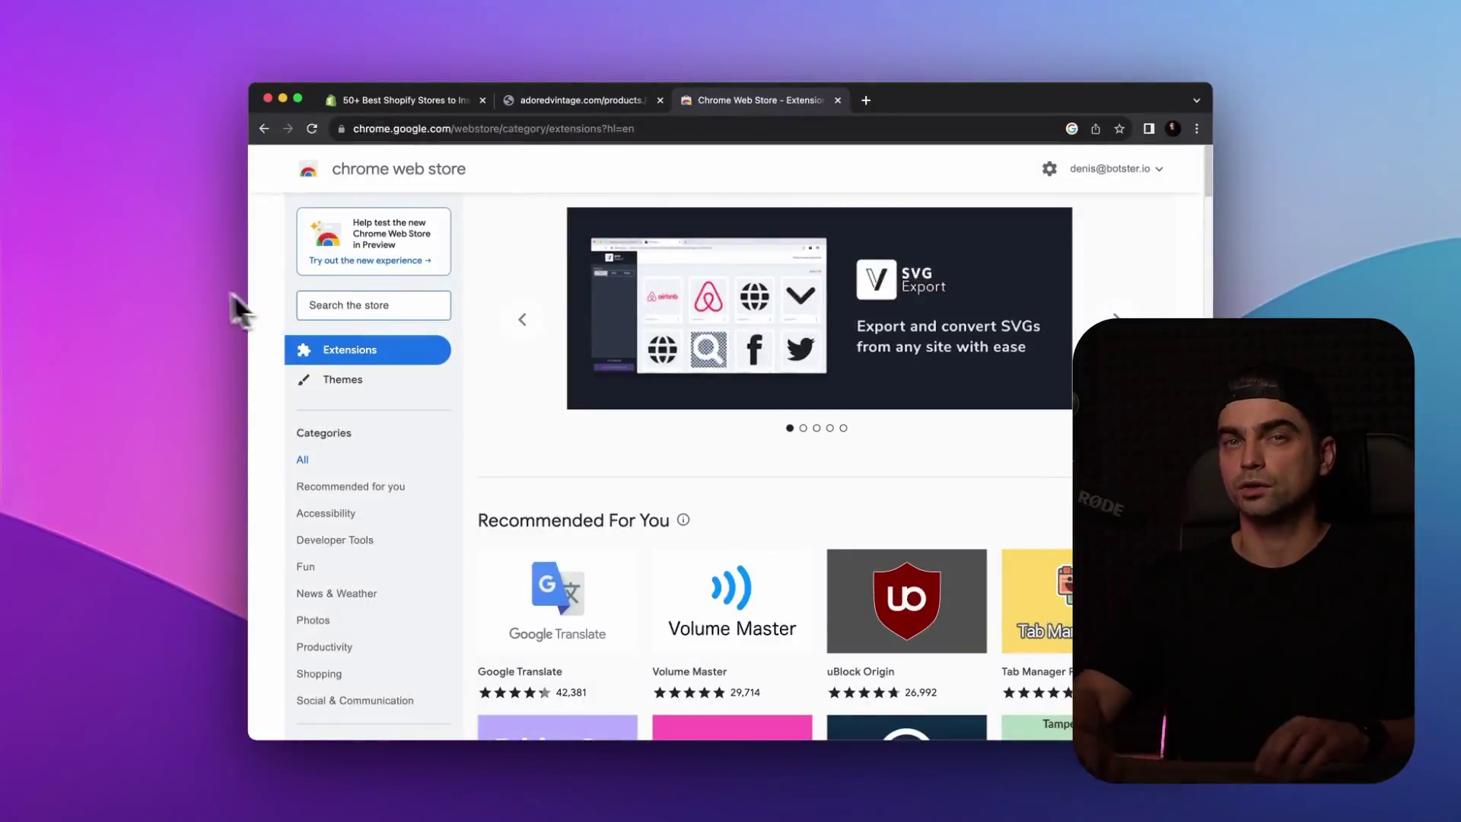
- Search the Chrome Web Store for 'json view' and add the JSON Viewer extension to Chrome
type("json view")
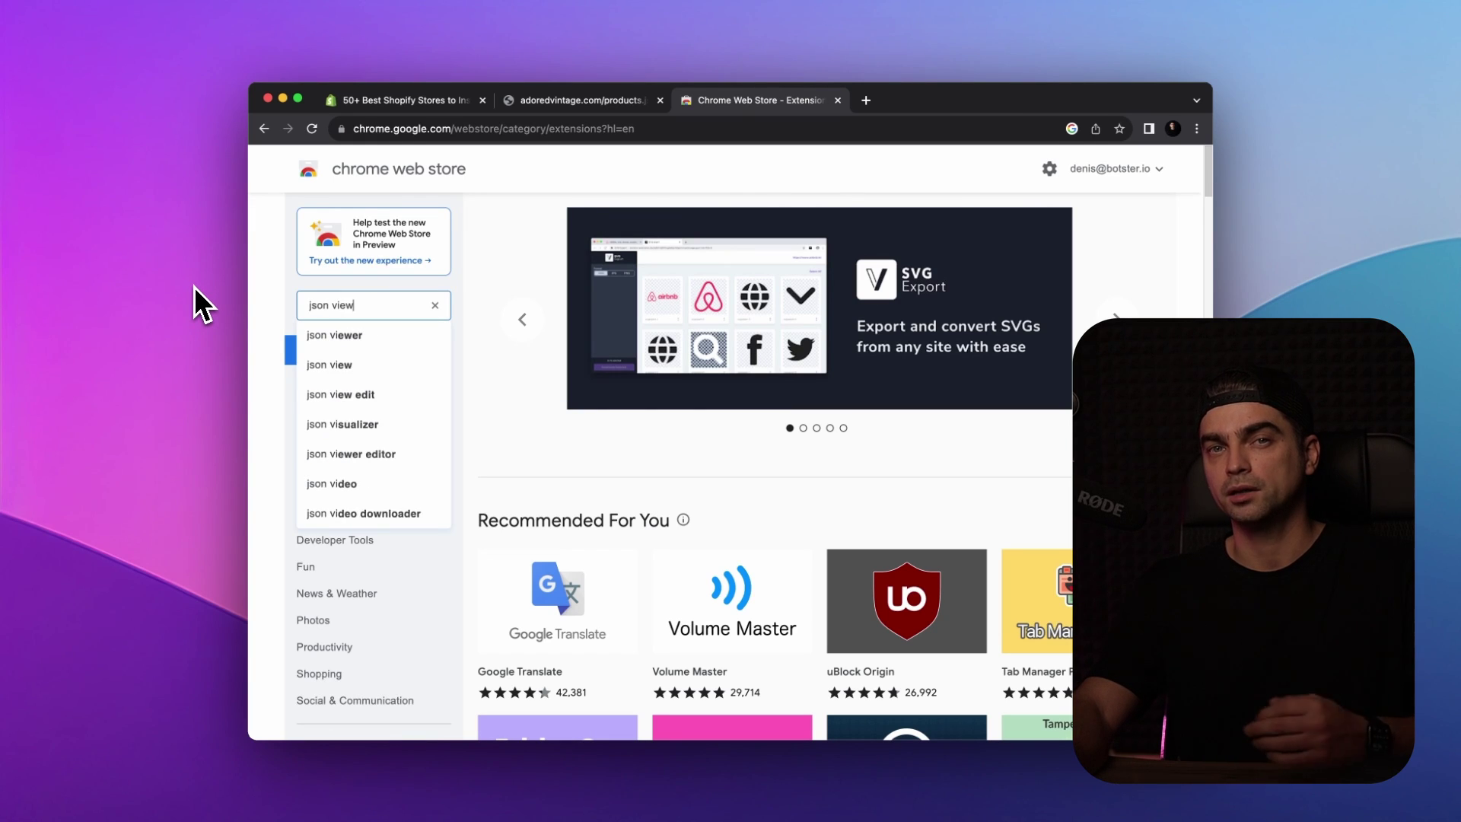
left_click(357, 336)
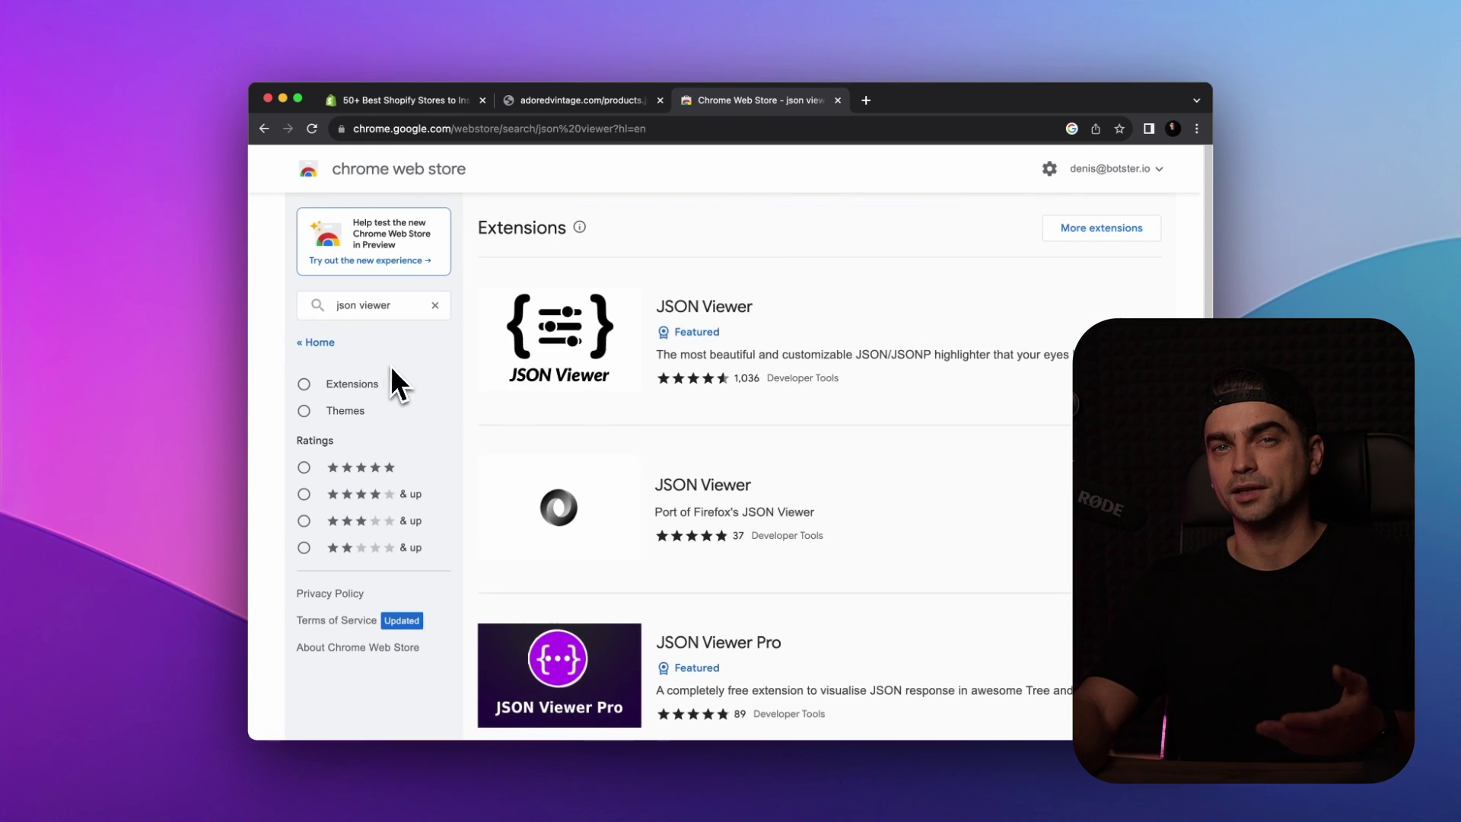
left_click(582, 329)
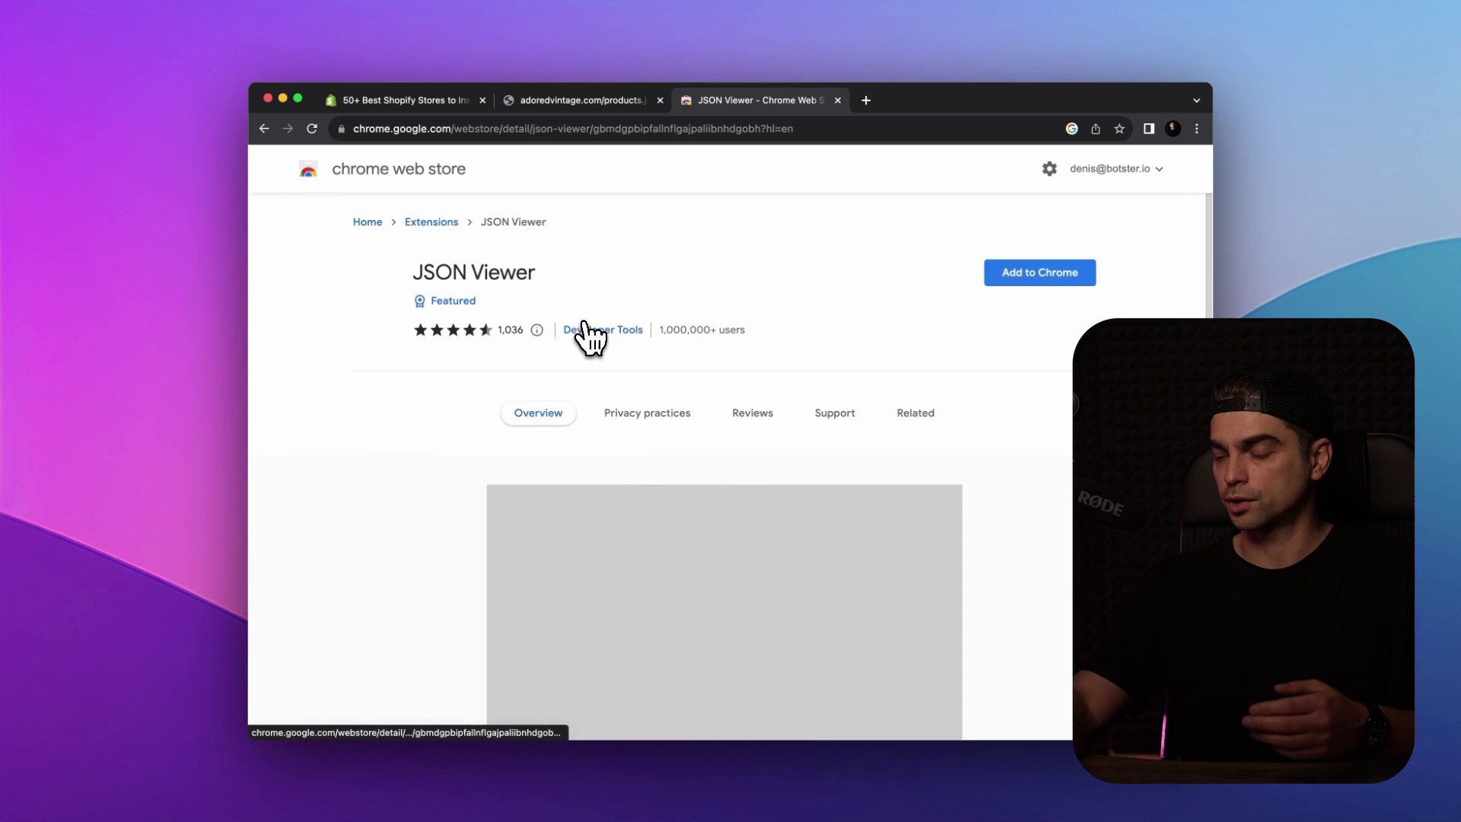
left_click(1003, 274)
left_click(829, 456)
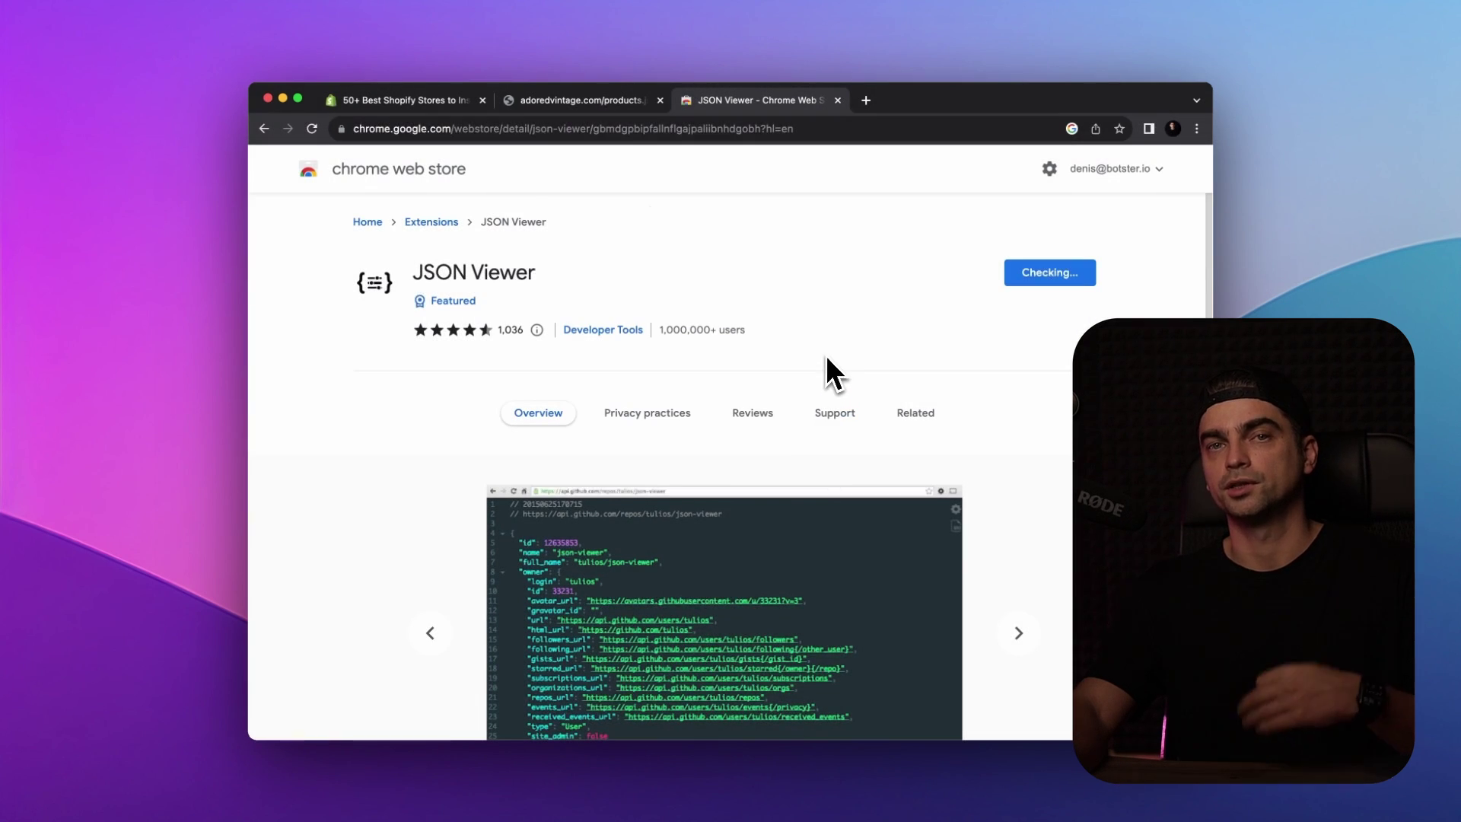
- Reload the products.json tab so JSON Viewer formats it, and browse from Art Teacher Floral Dress
left_click(586, 99)
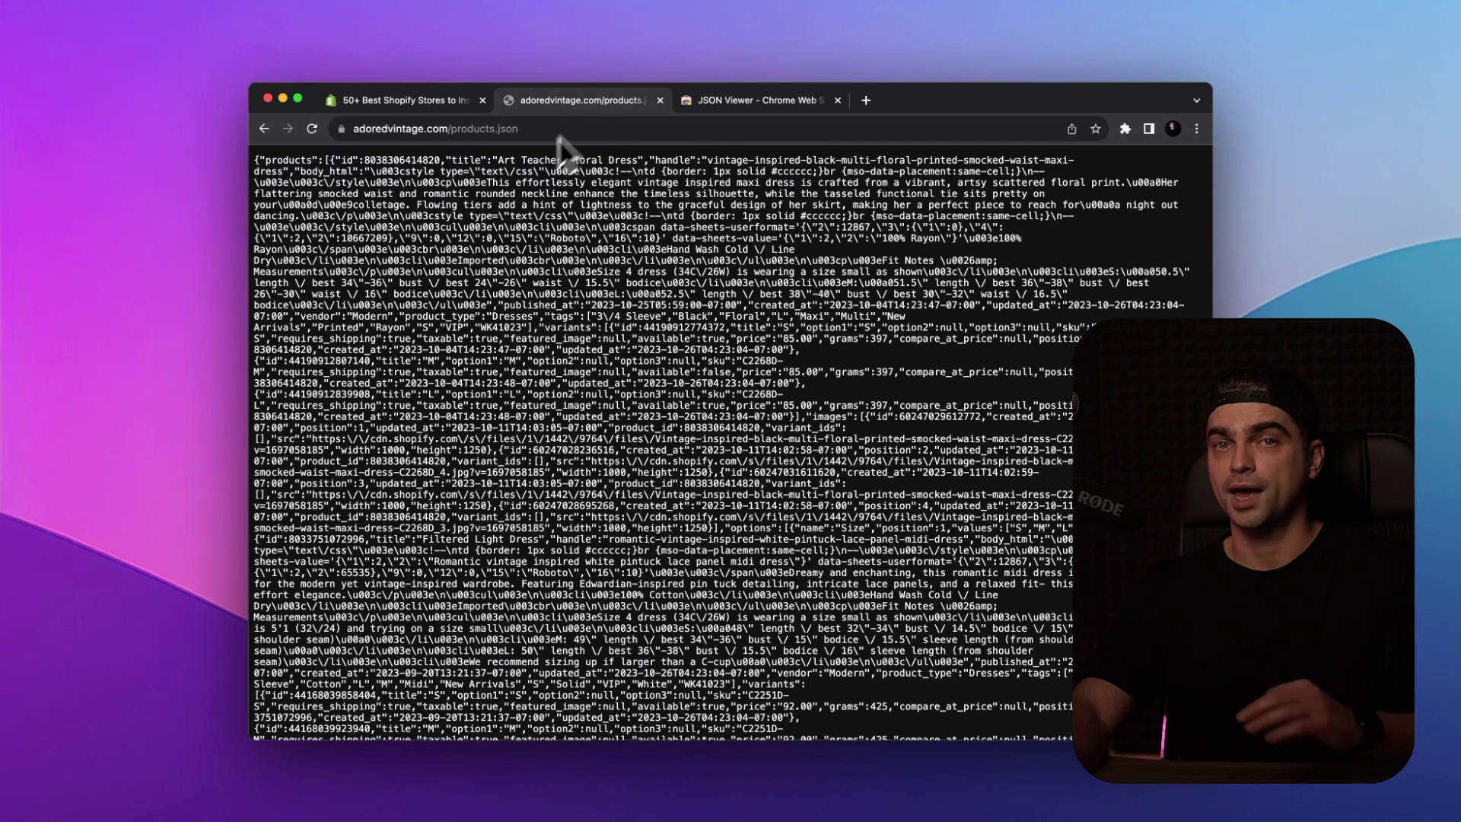
key("super+r")
scroll(427, 259, "down", 20)
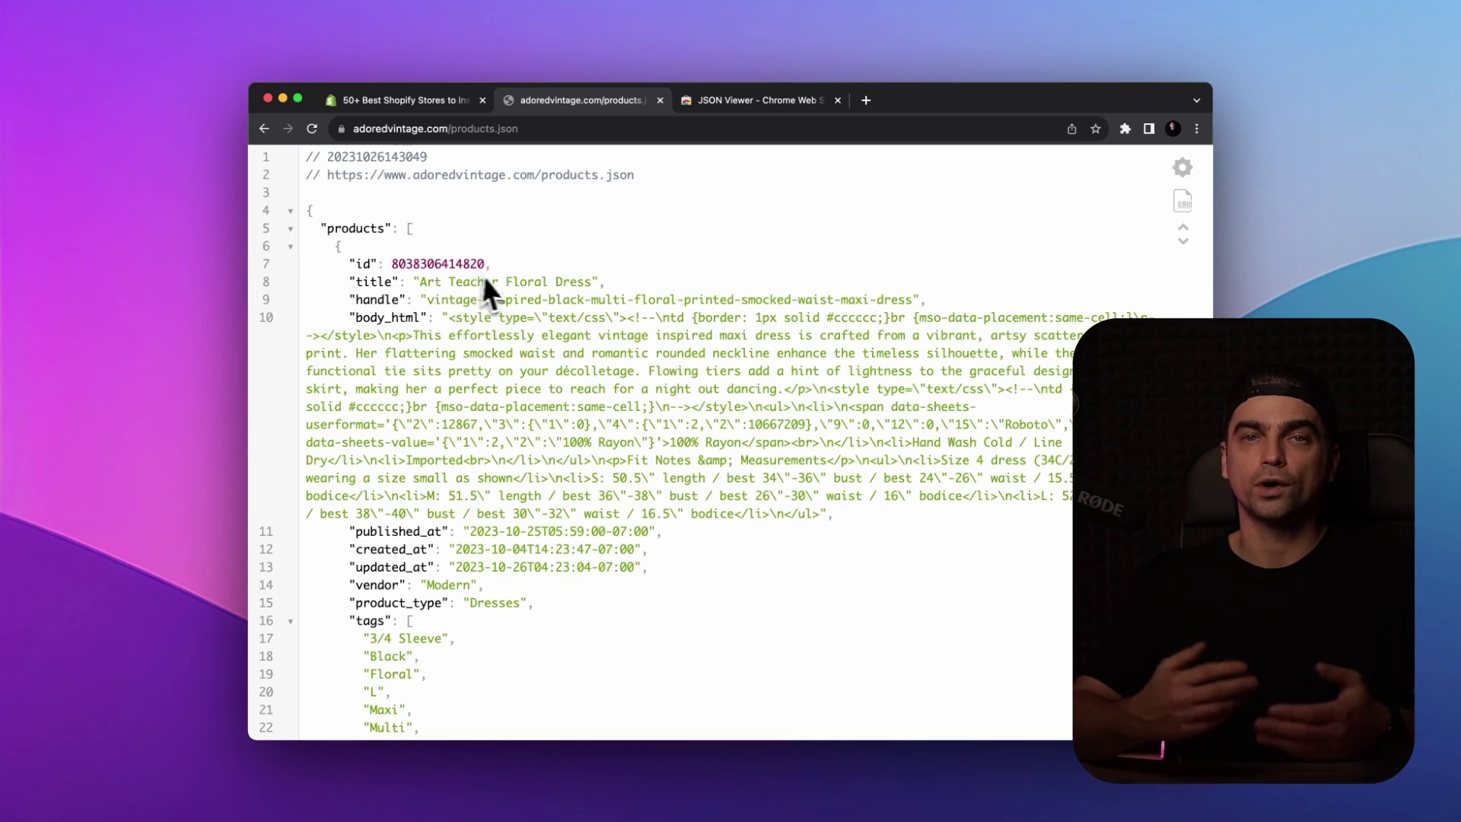
scroll(497, 285, "down", 10)
scroll(499, 290, "down", 20)
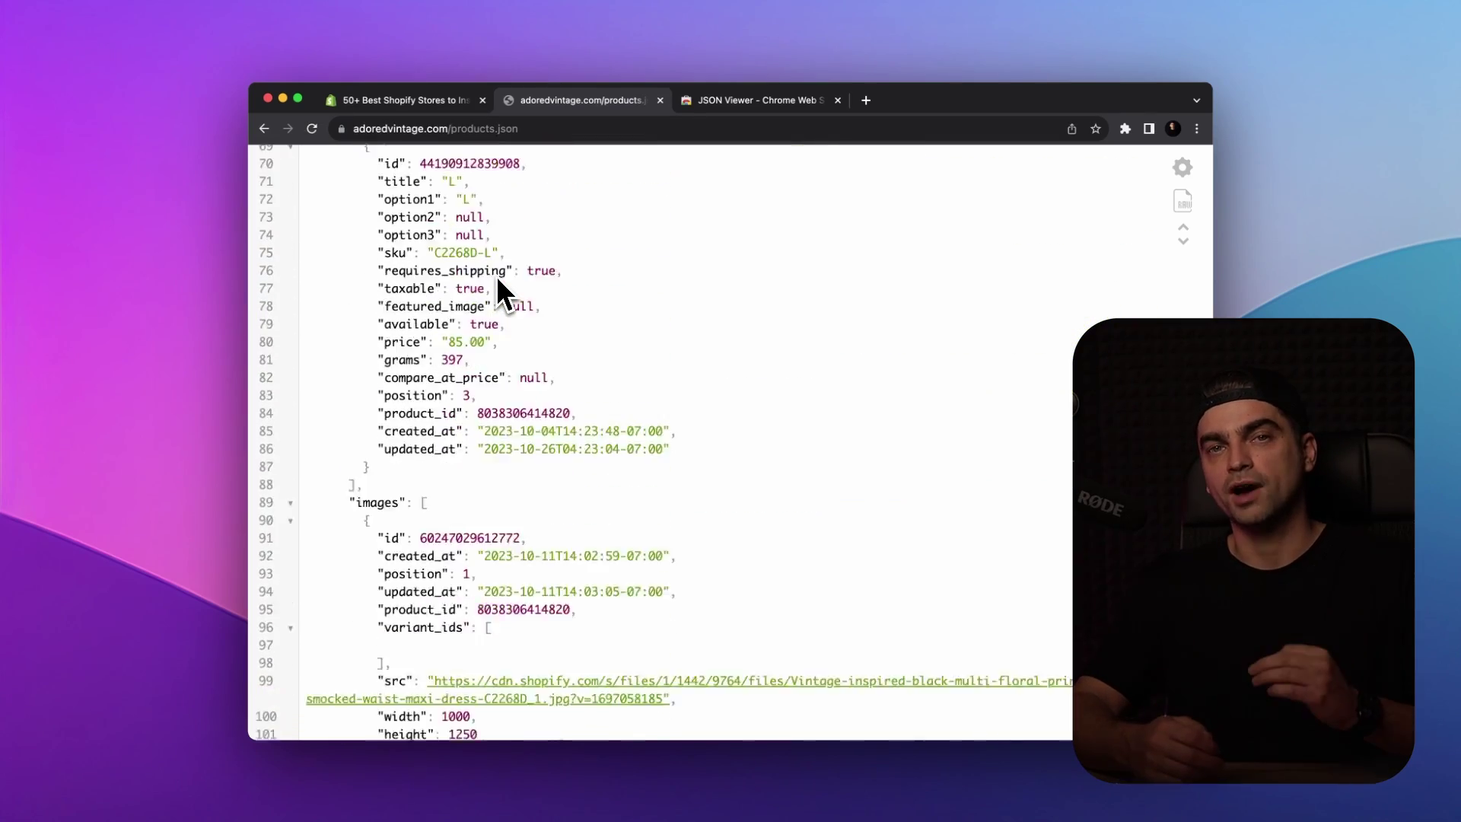
scroll(496, 278, "down", 3)
scroll(496, 278, "up", 20)
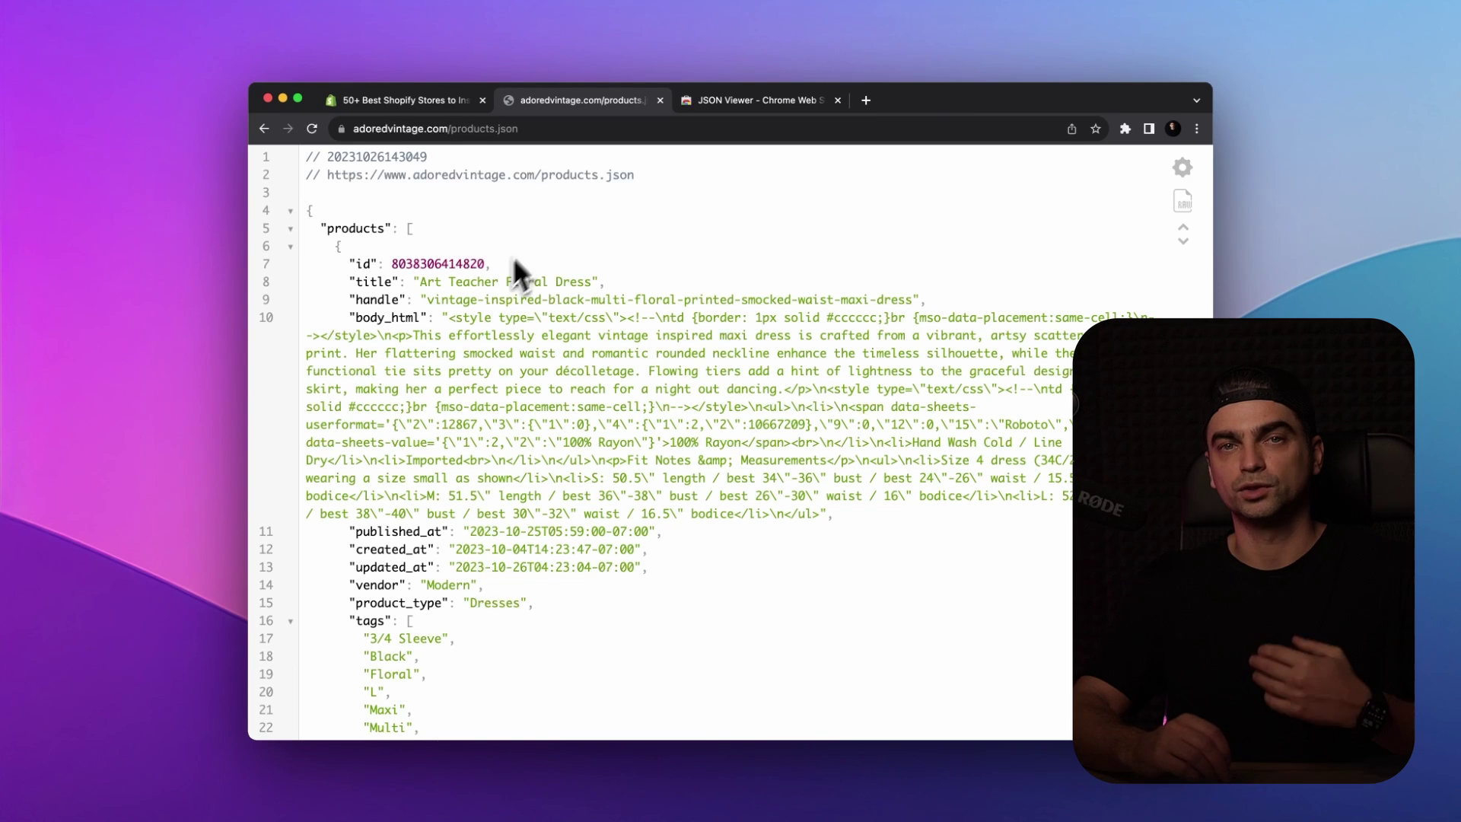
left_click(601, 131)
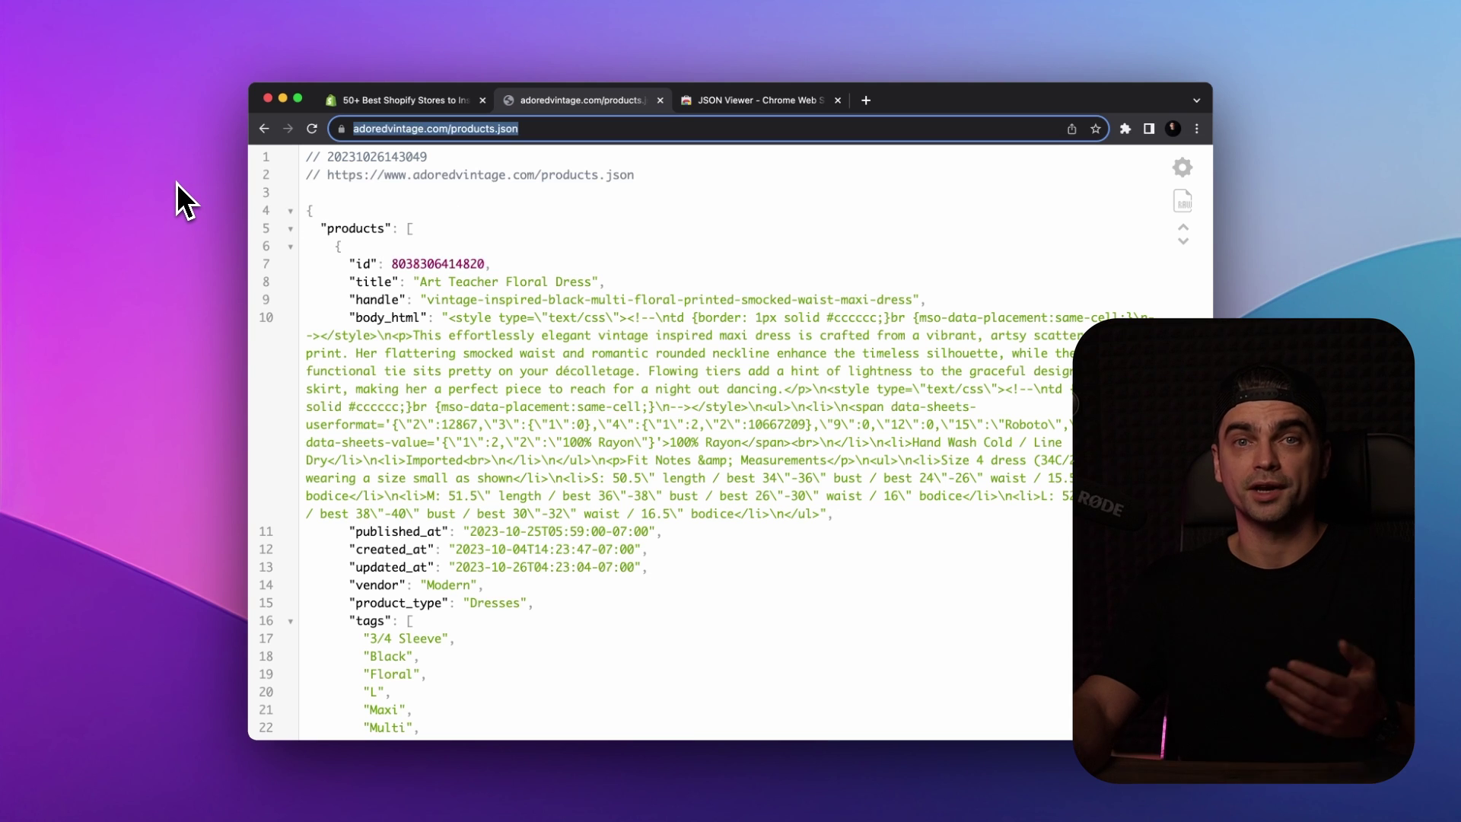
- Append ?limit=1 to products.json so only the Art Teacher Floral Dress is returned
key("Right")
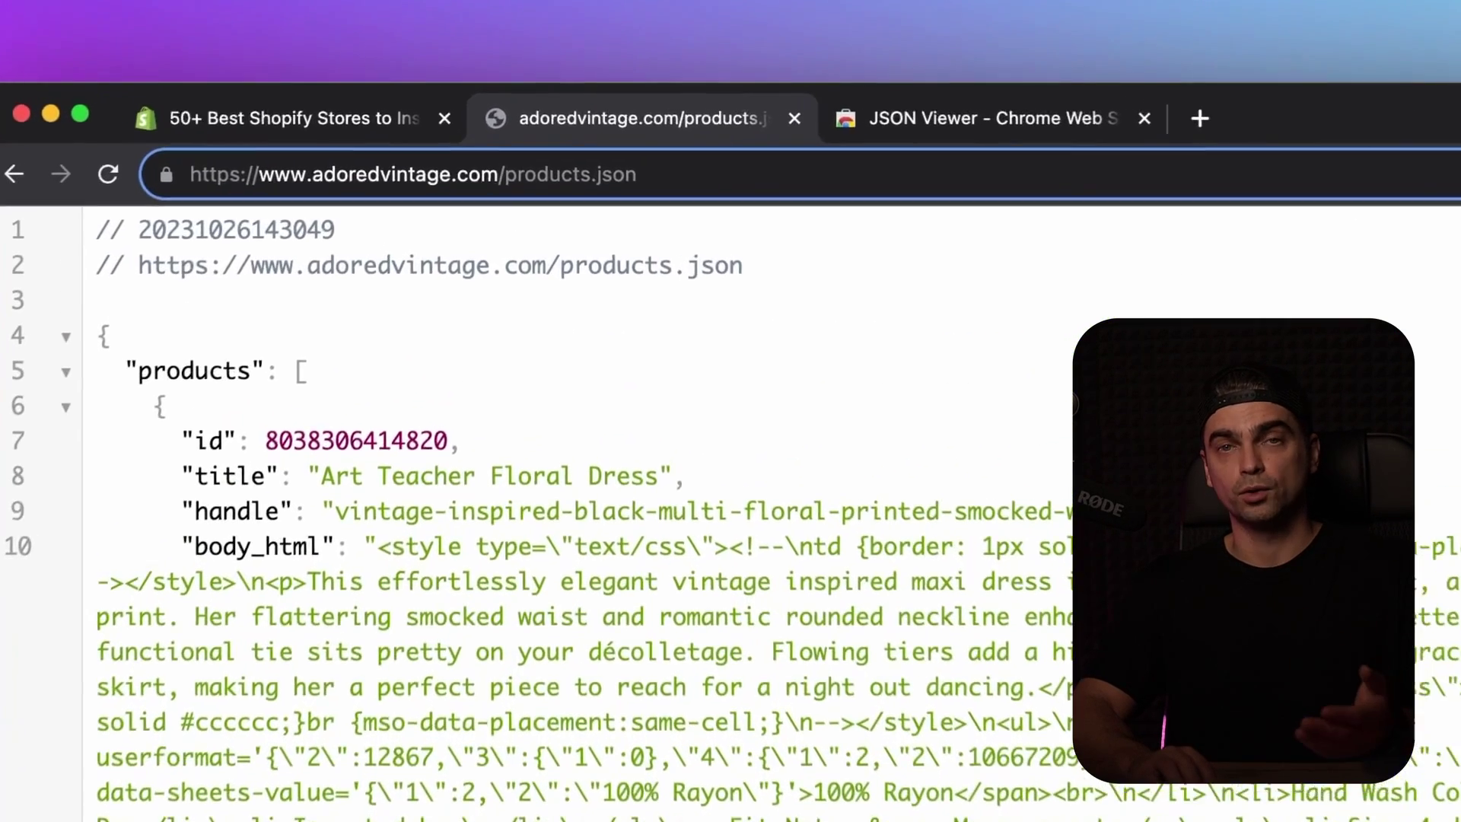
type("?")
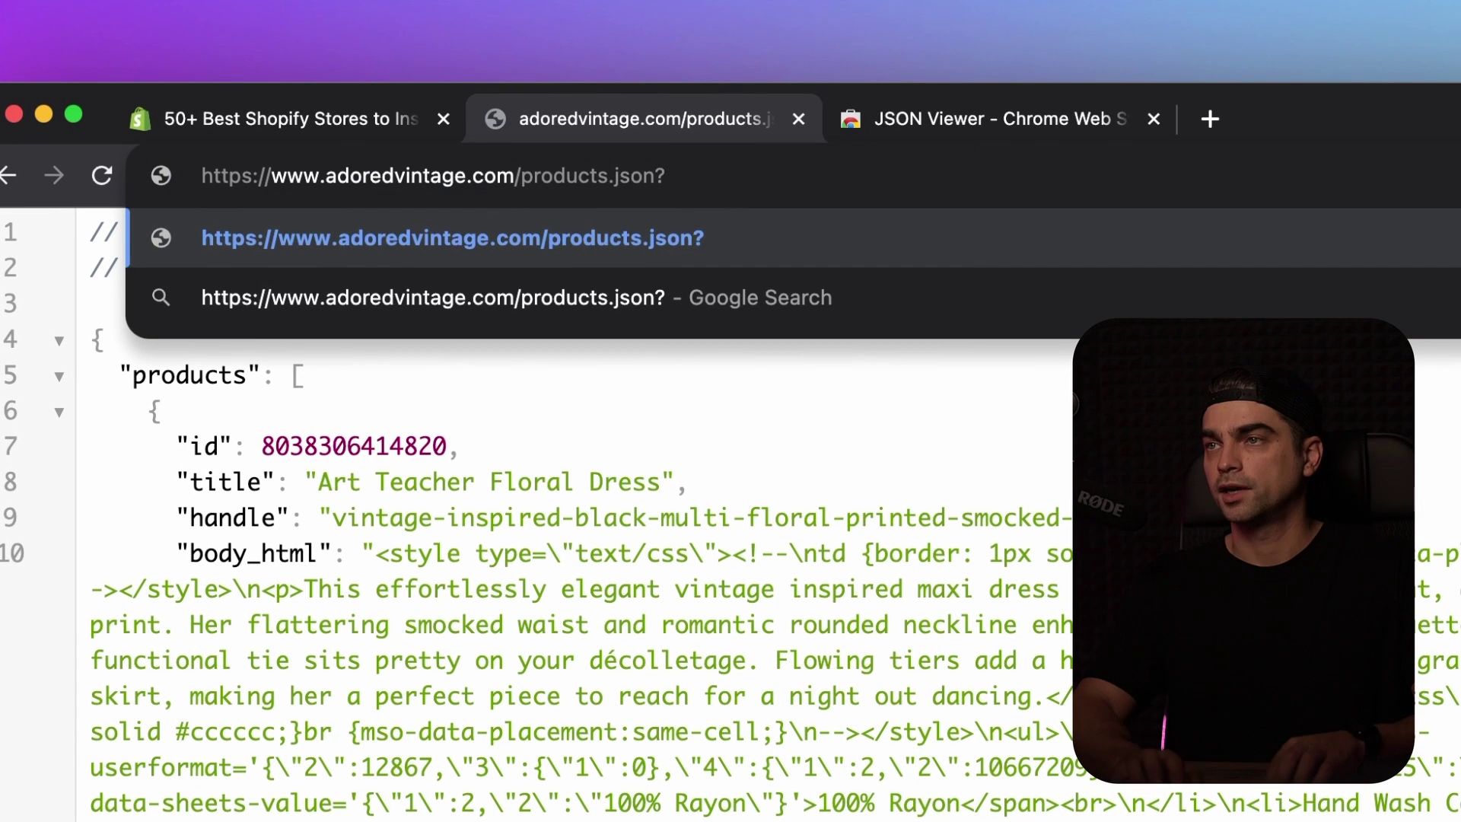
type("limit=1")
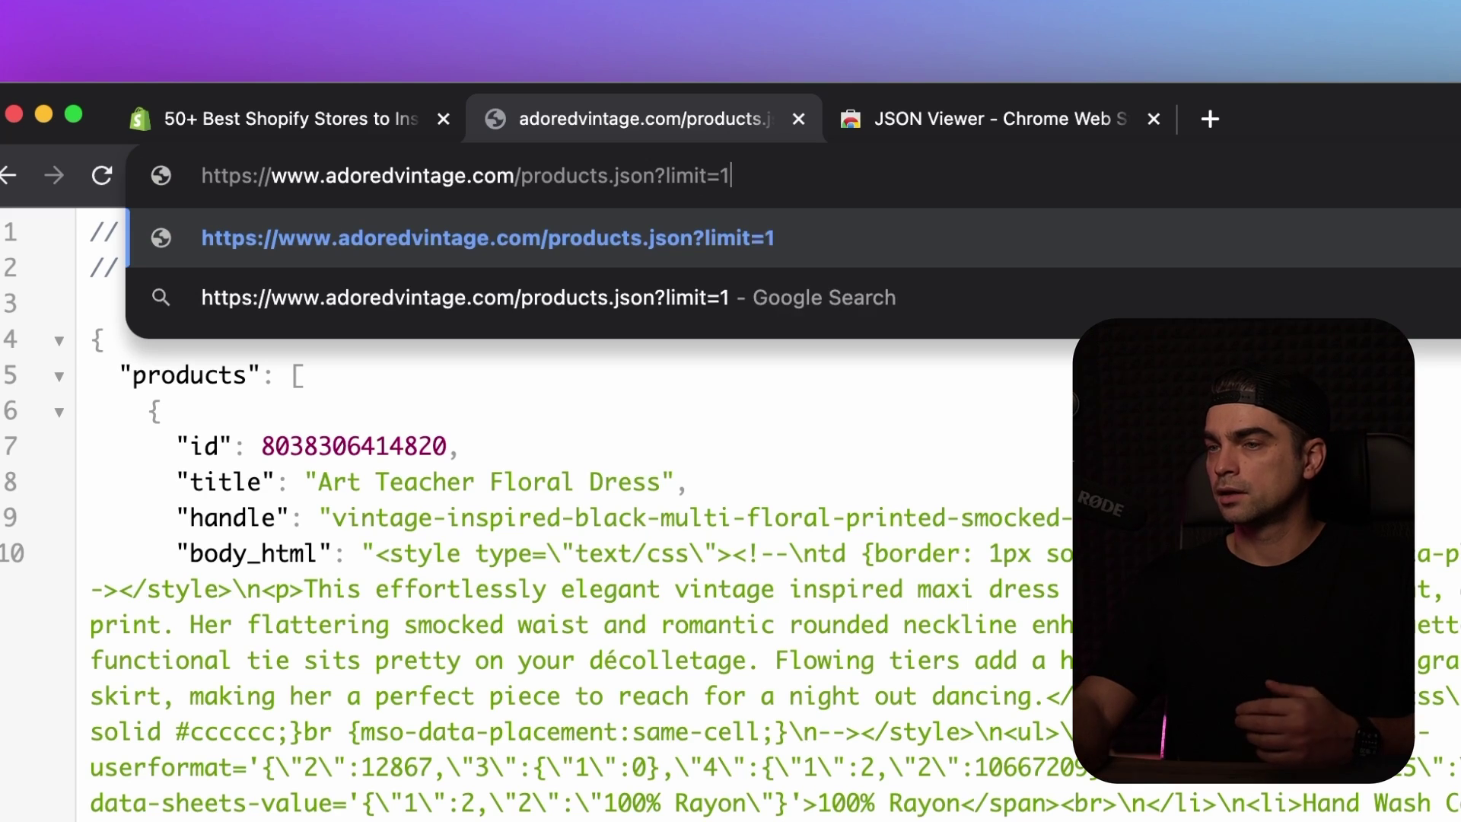
key("Return")
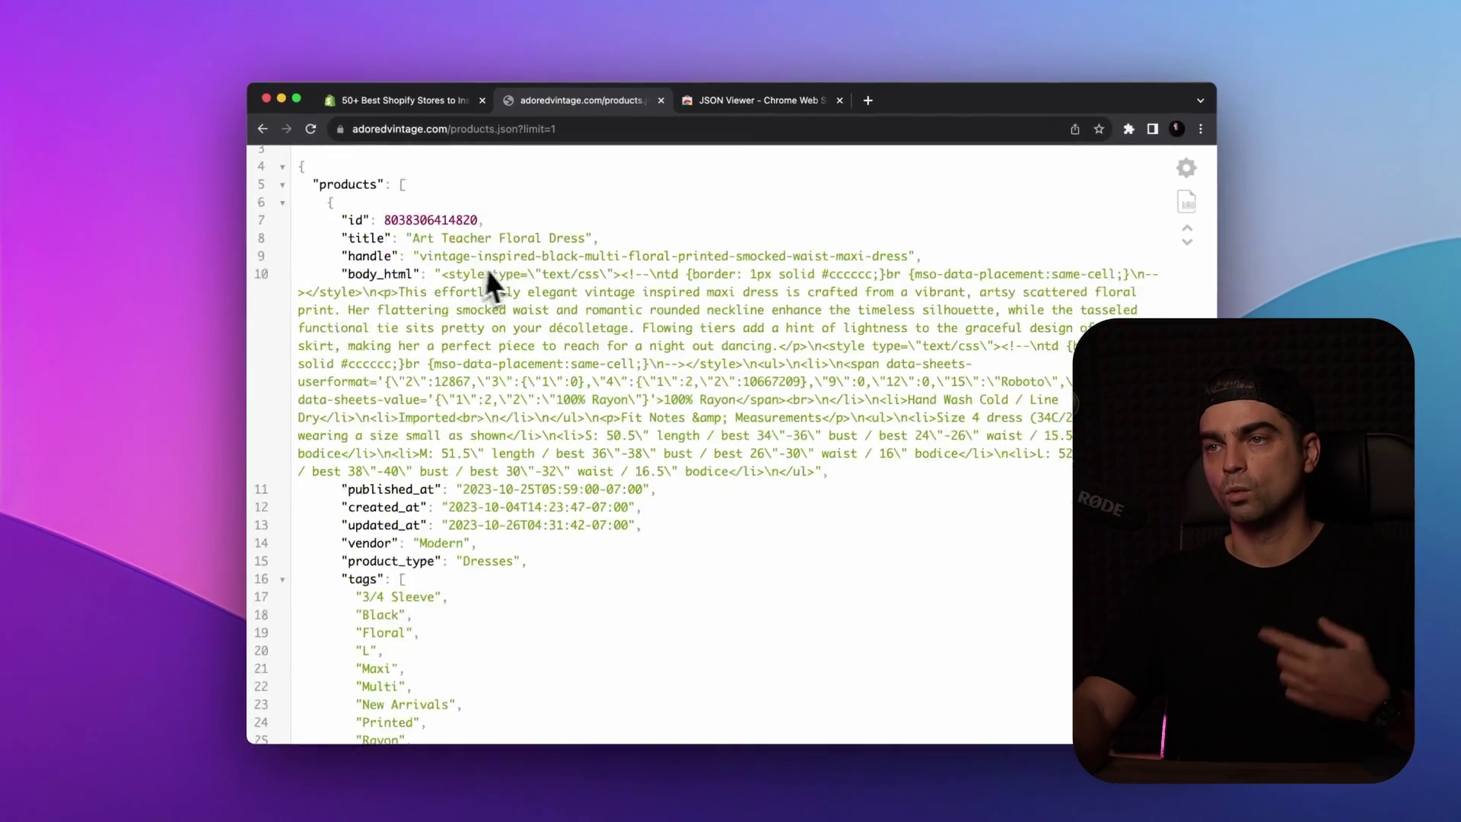
scroll(491, 286, "down", 20)
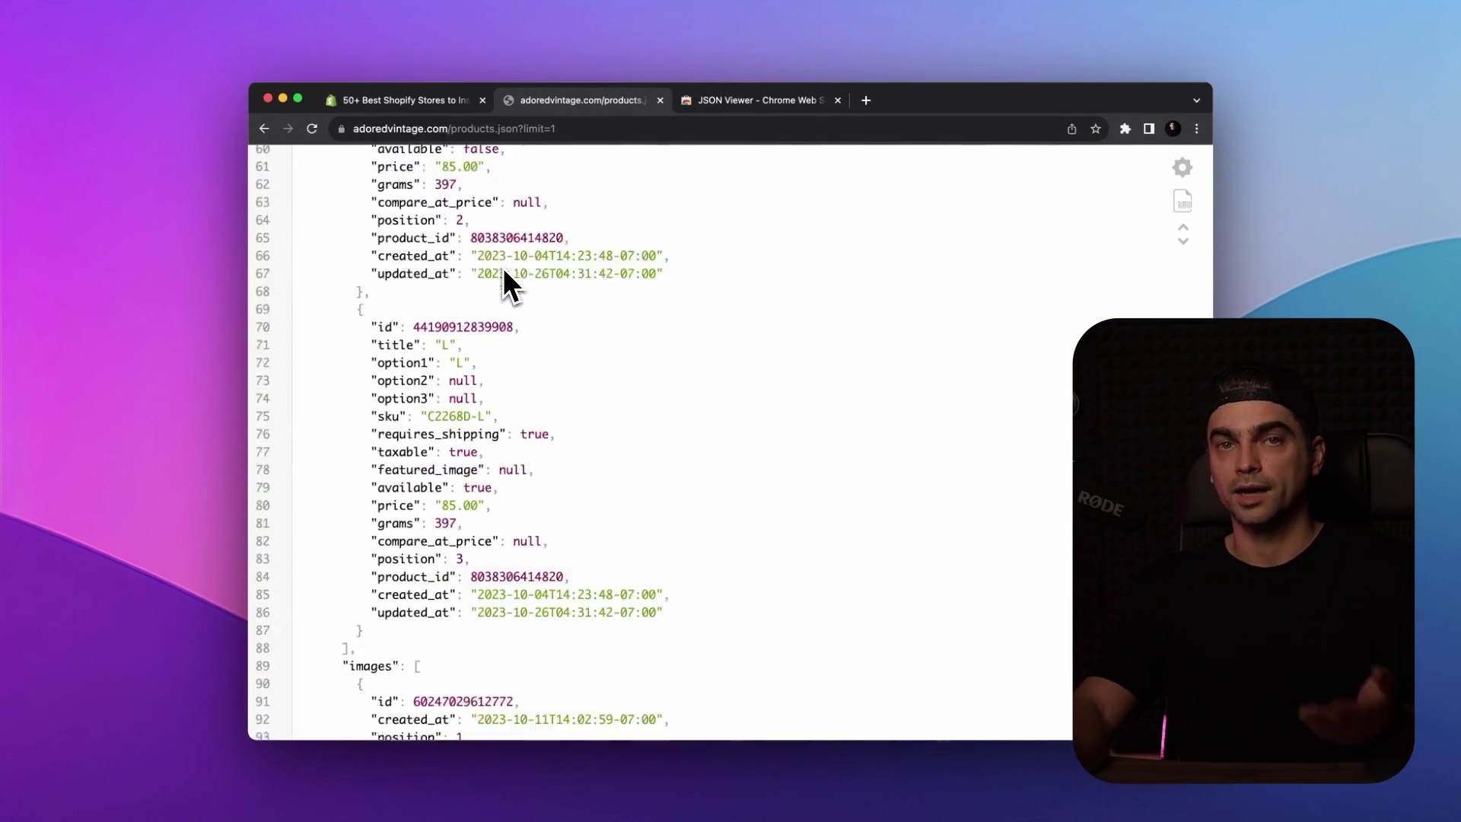
scroll(504, 268, "up", 20)
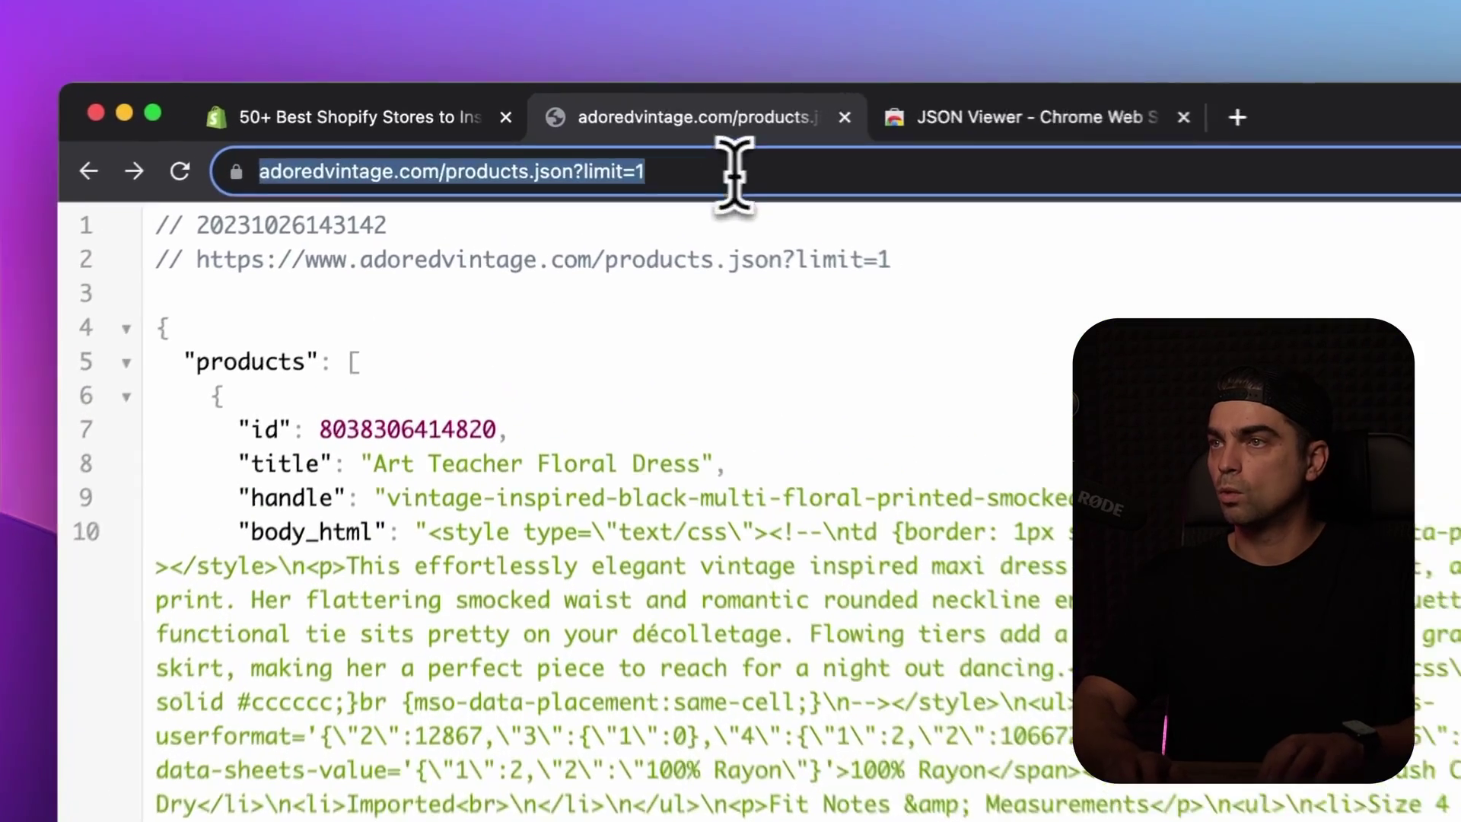
- Replace limit=1 with page=1 and load the first page of products
left_click(639, 129)
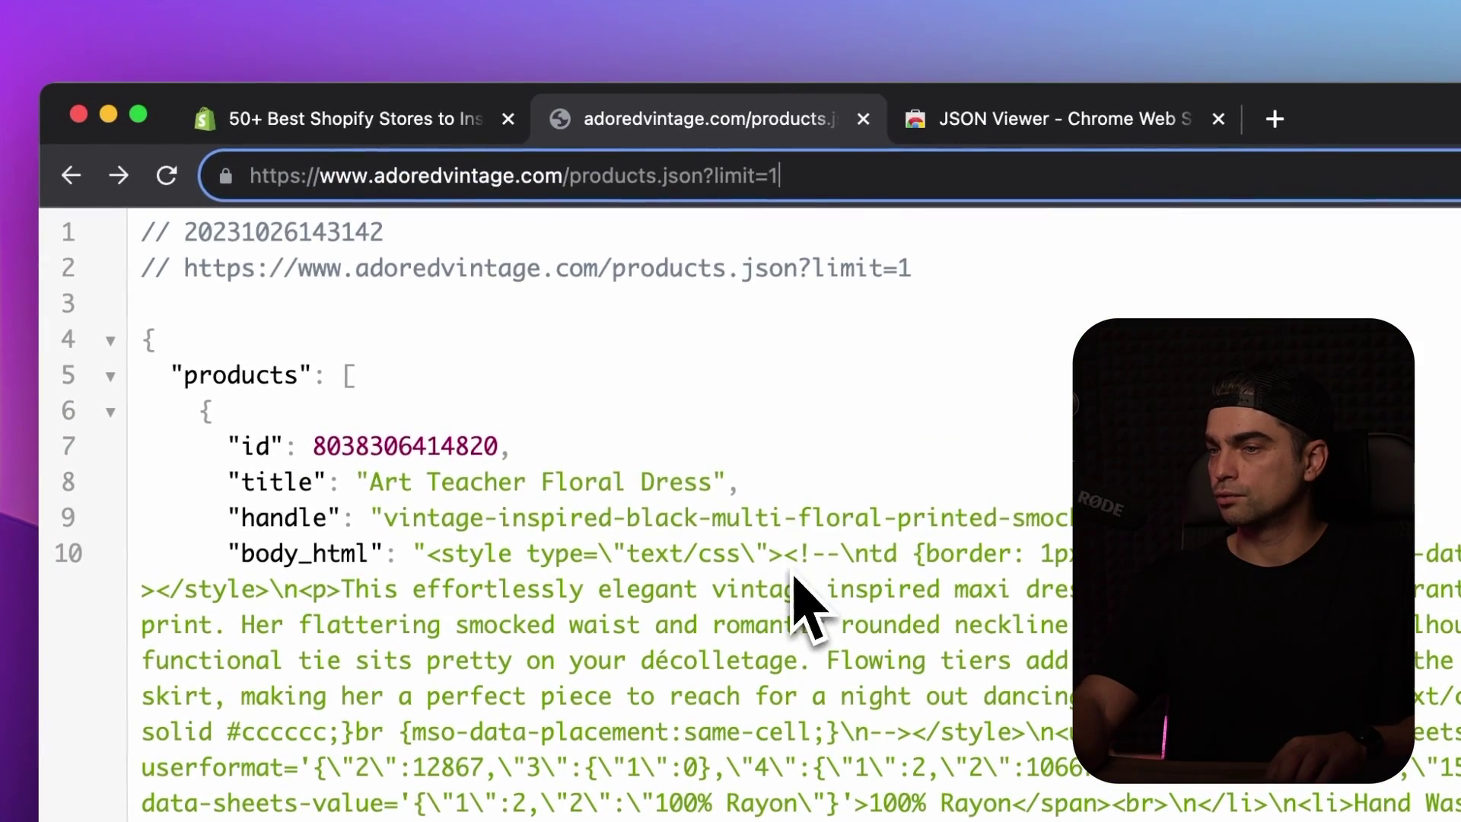
key("BackSpace")
key("BackSpace")
key("BackSpace")
key("BackSpace")
key("BackSpace")
key("BackSpace")
key("BackSpace")
type("page")
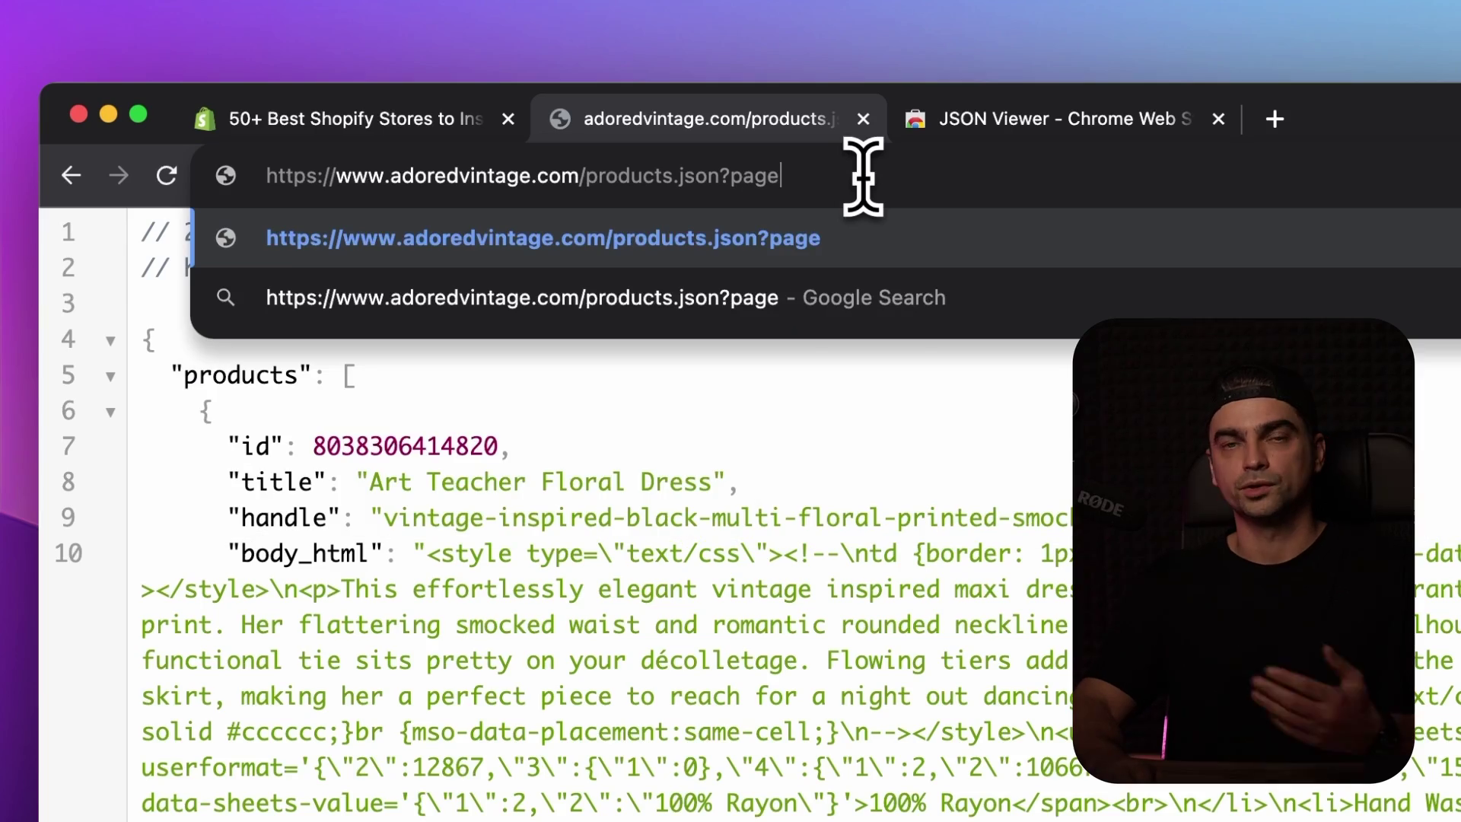
type("=1")
key("Return")
- Switch to page=2, led by Fern Darkwash Overalls, and begin appending &limit=10
left_click(863, 176)
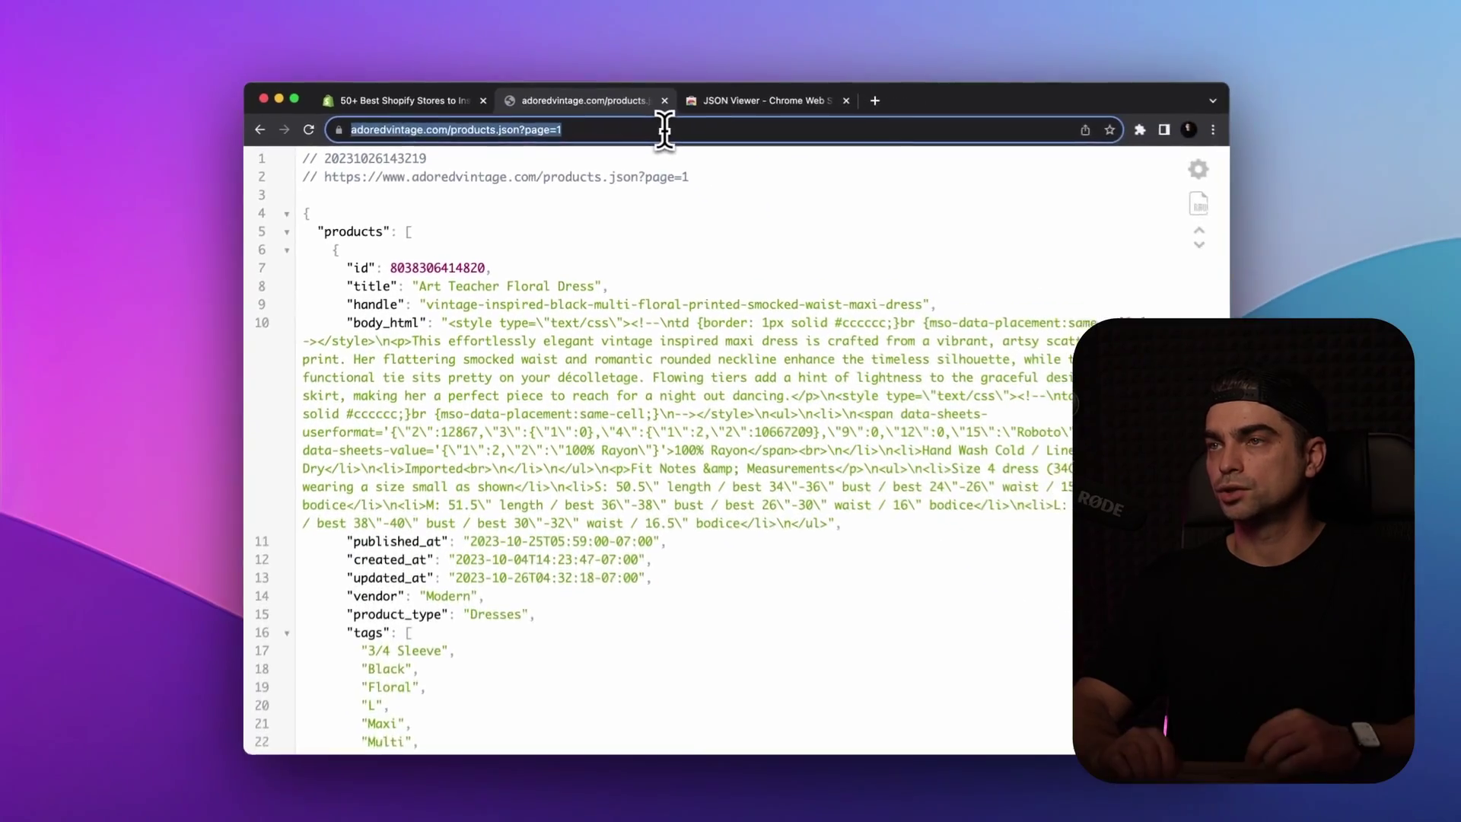
key("Right")
key("BackSpace")
type("2")
key("Return")
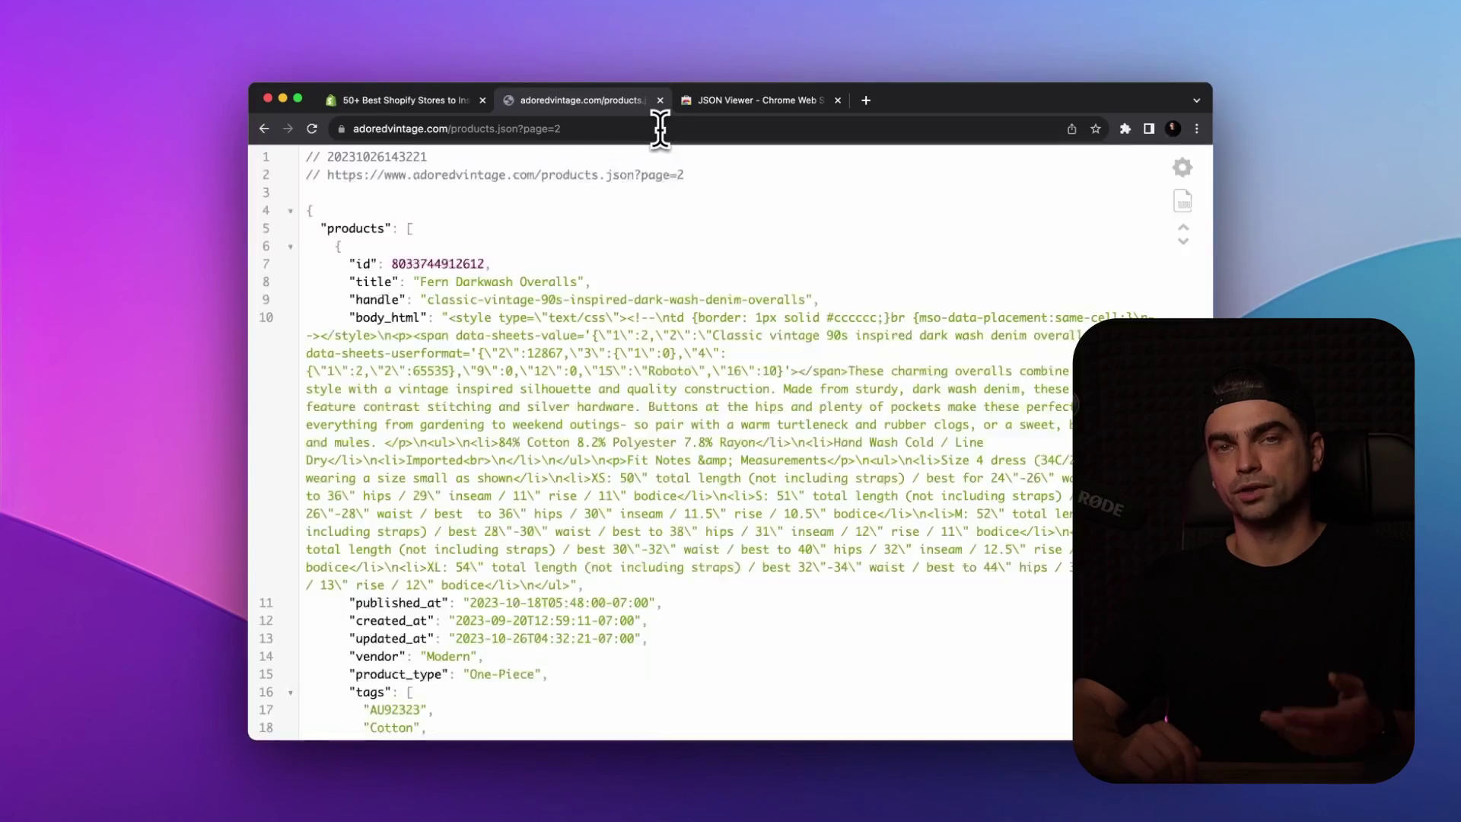
left_click(660, 130)
left_click(659, 129)
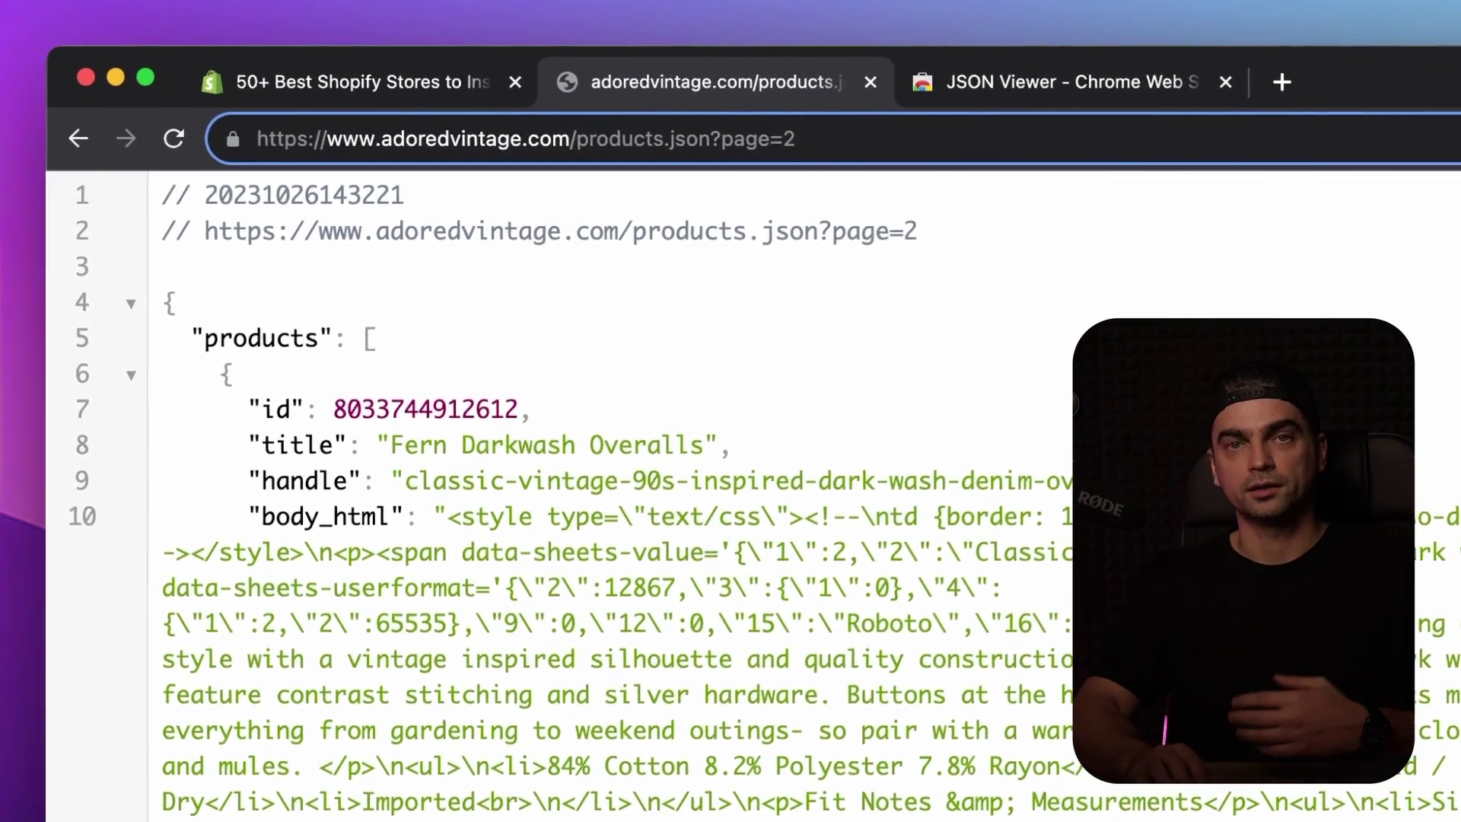
type("&limit=10")
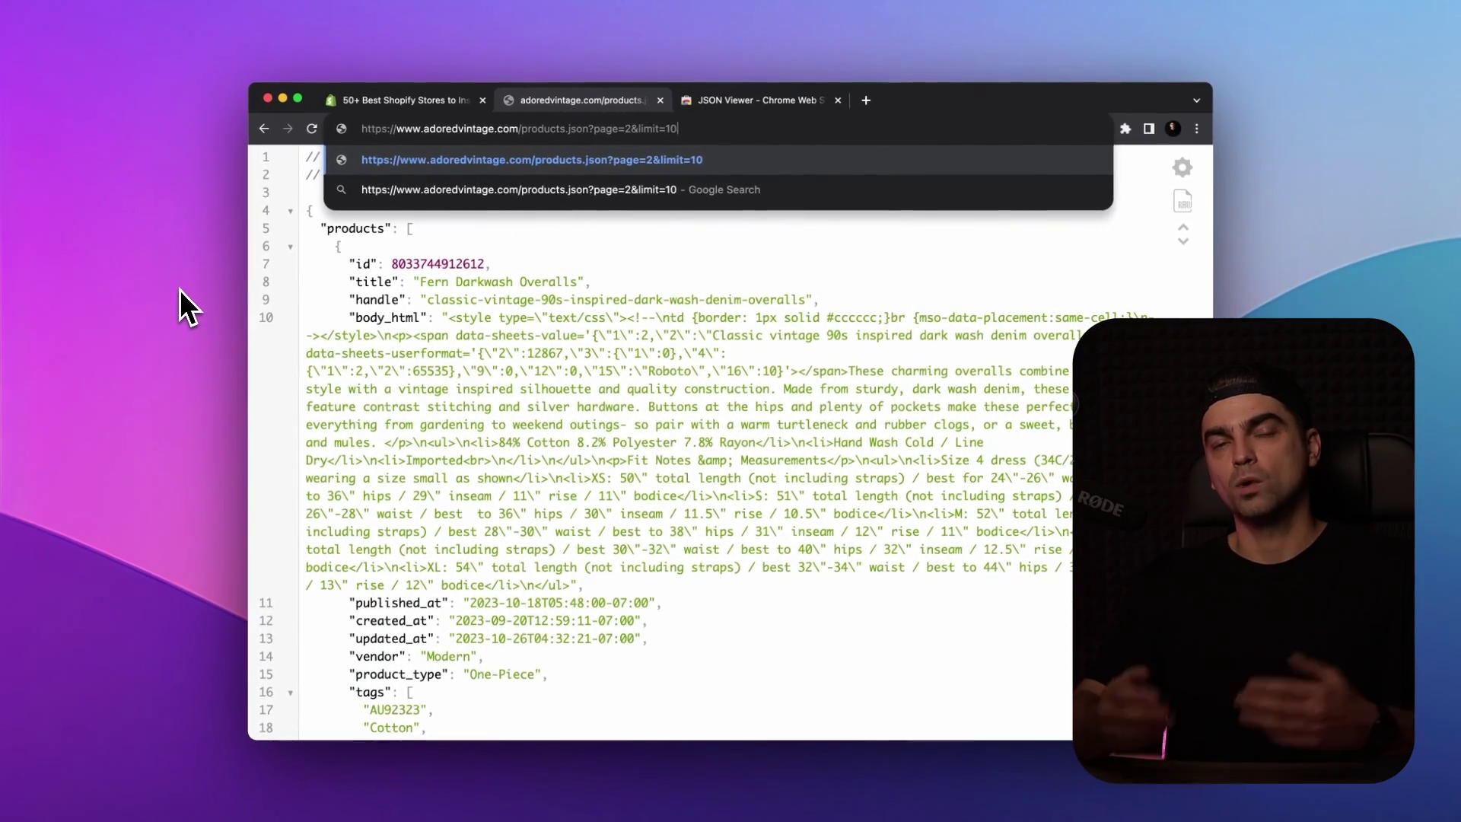
- Load products.json?page=2&limit=10 and scroll through the ten returned products
key("Return")
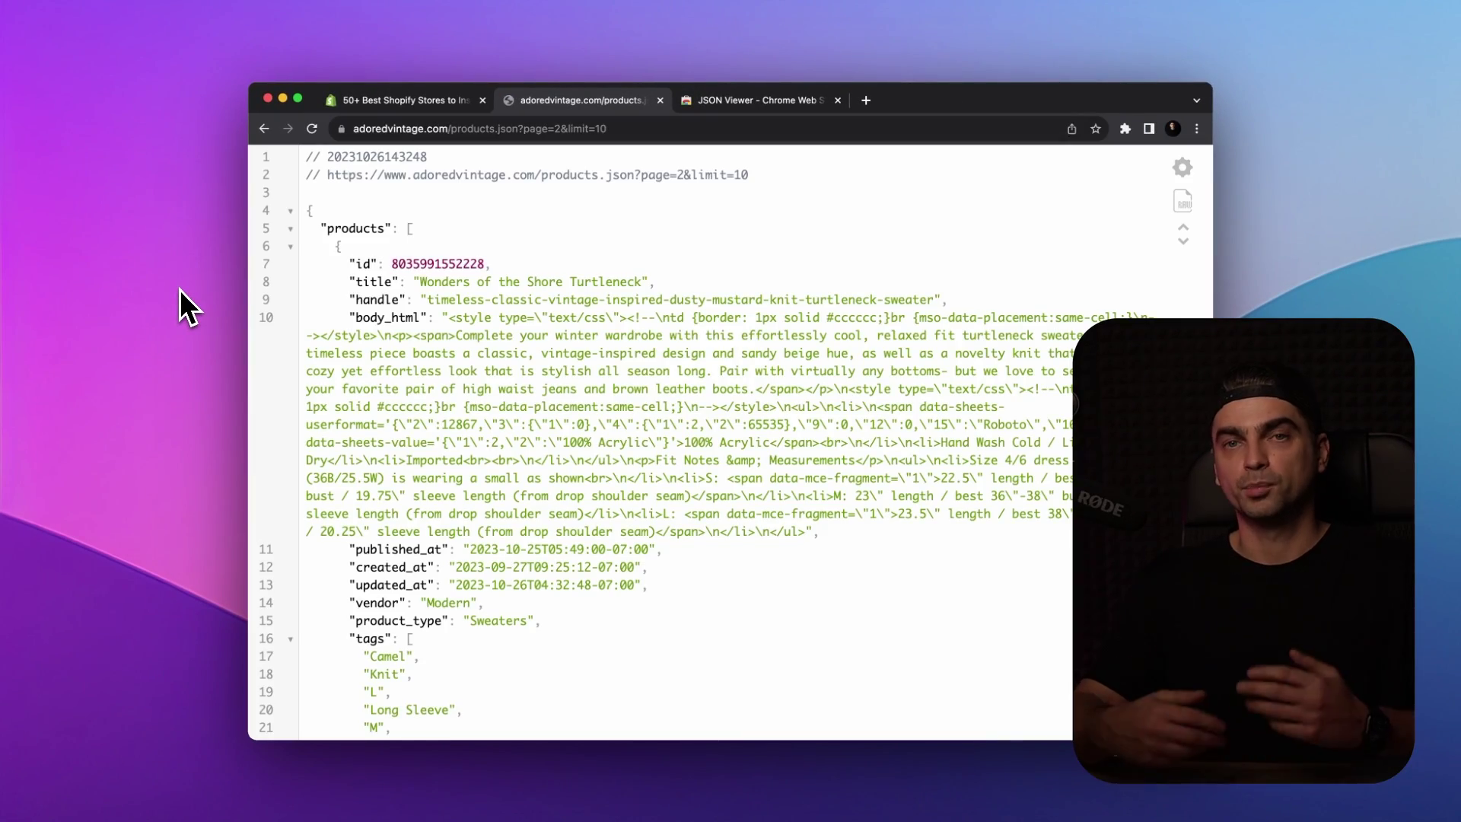
scroll(379, 282, "down", 20)
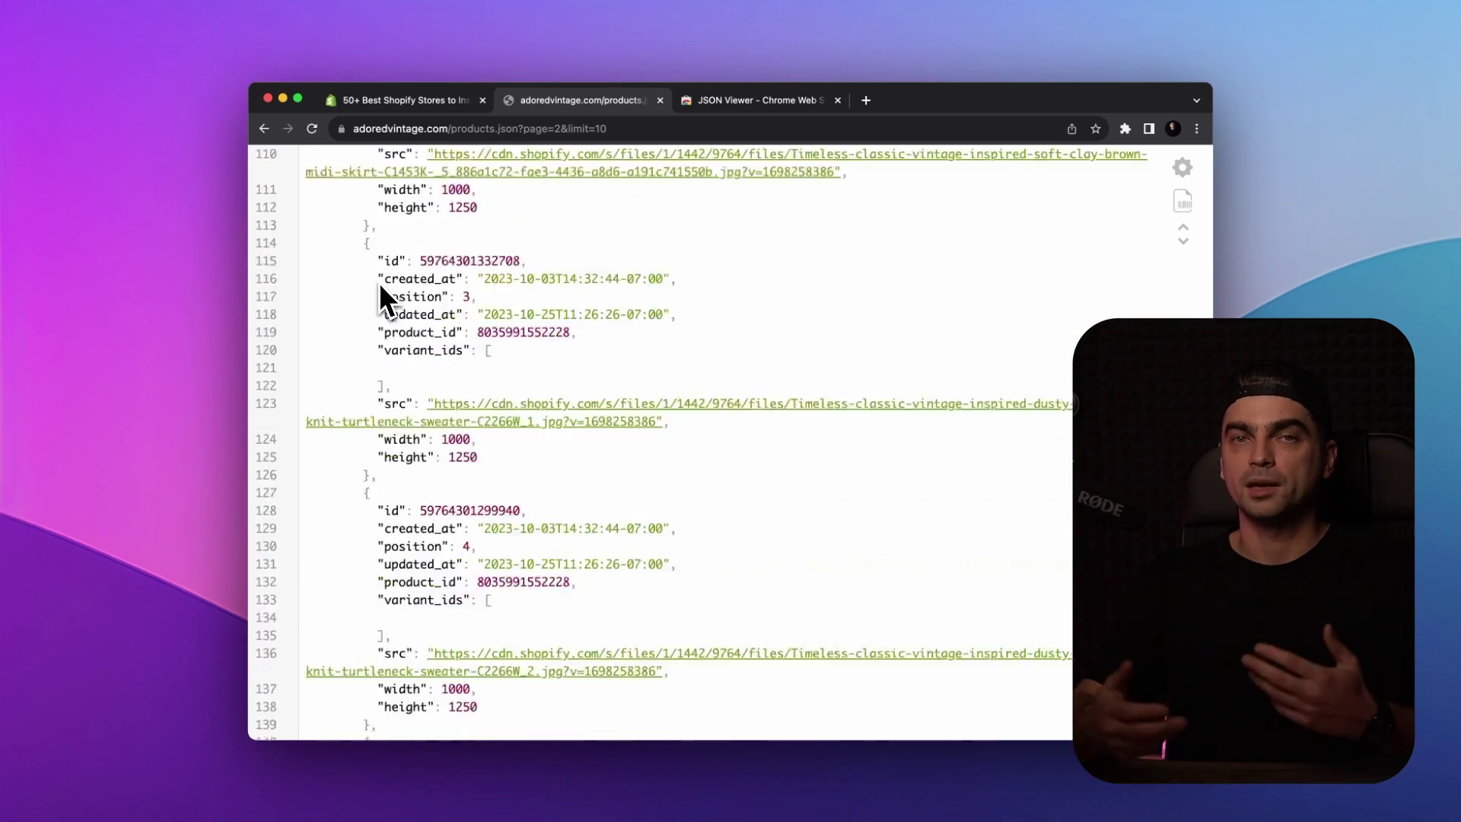
scroll(379, 282, "down", 20)
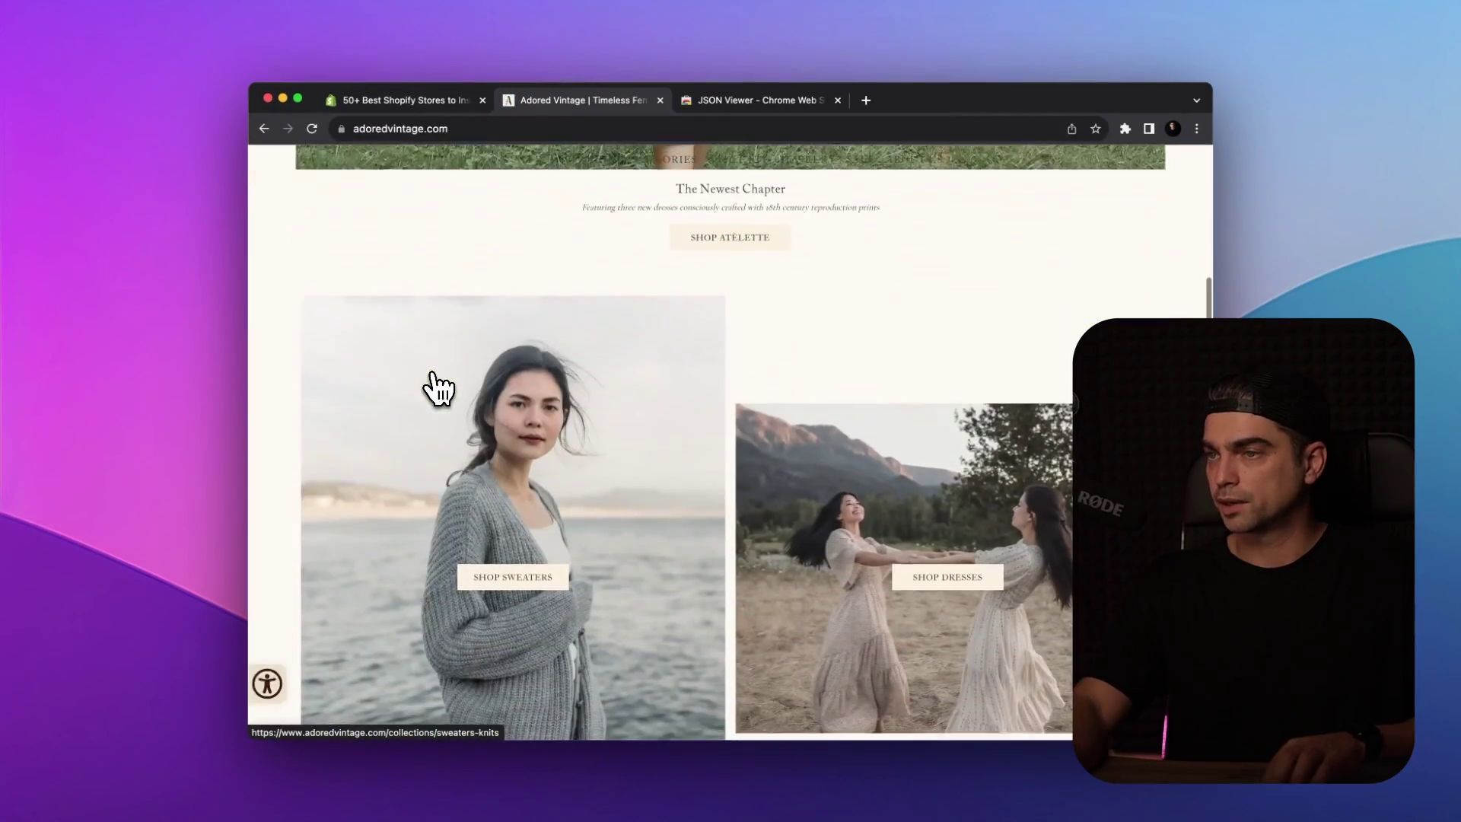
- Open the Dagmar Patterned Sweater from the sweaters collection and add .json to its URL
left_click(494, 493)
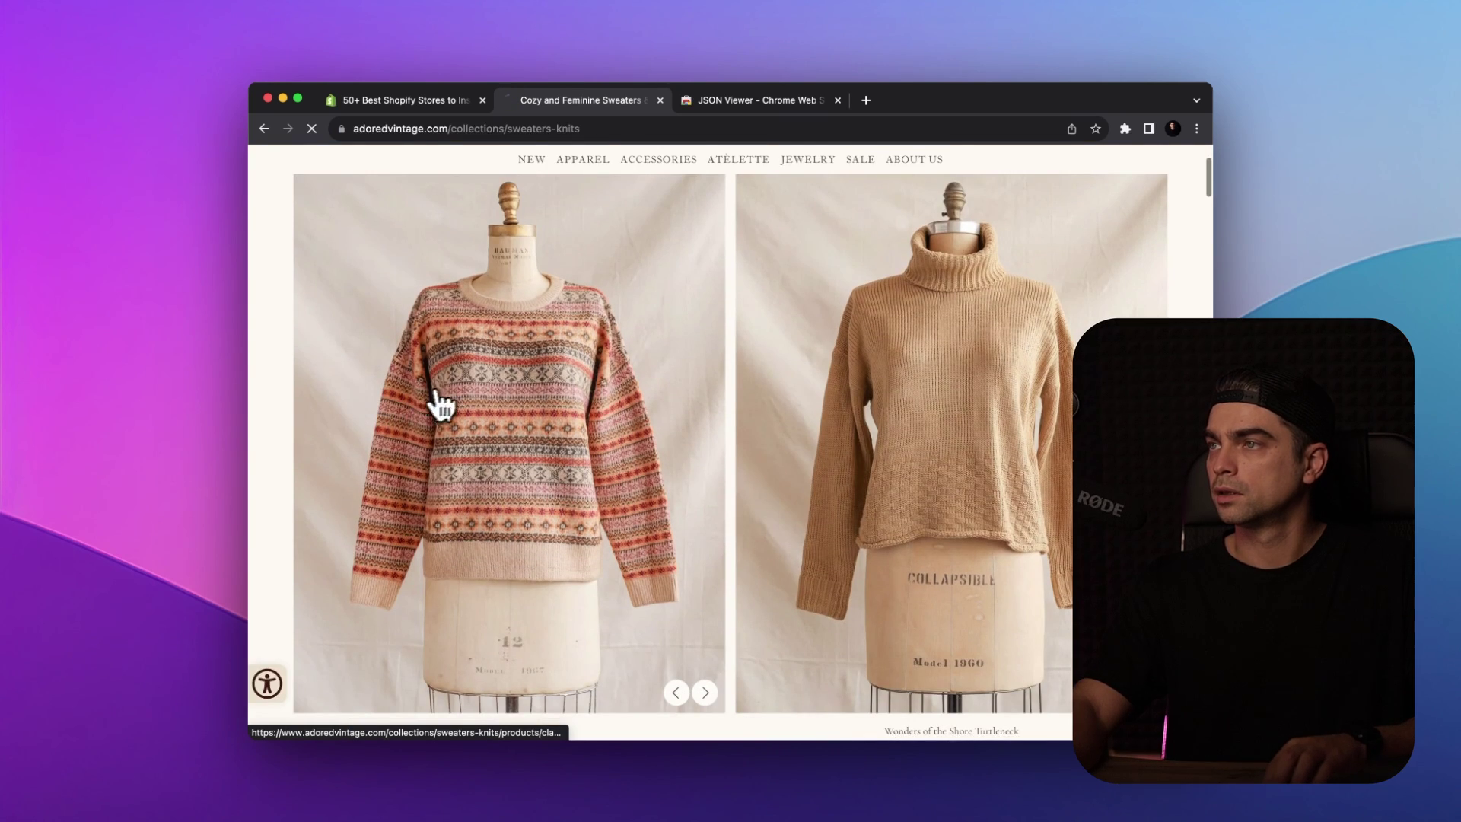
left_click(426, 409)
left_click(963, 130)
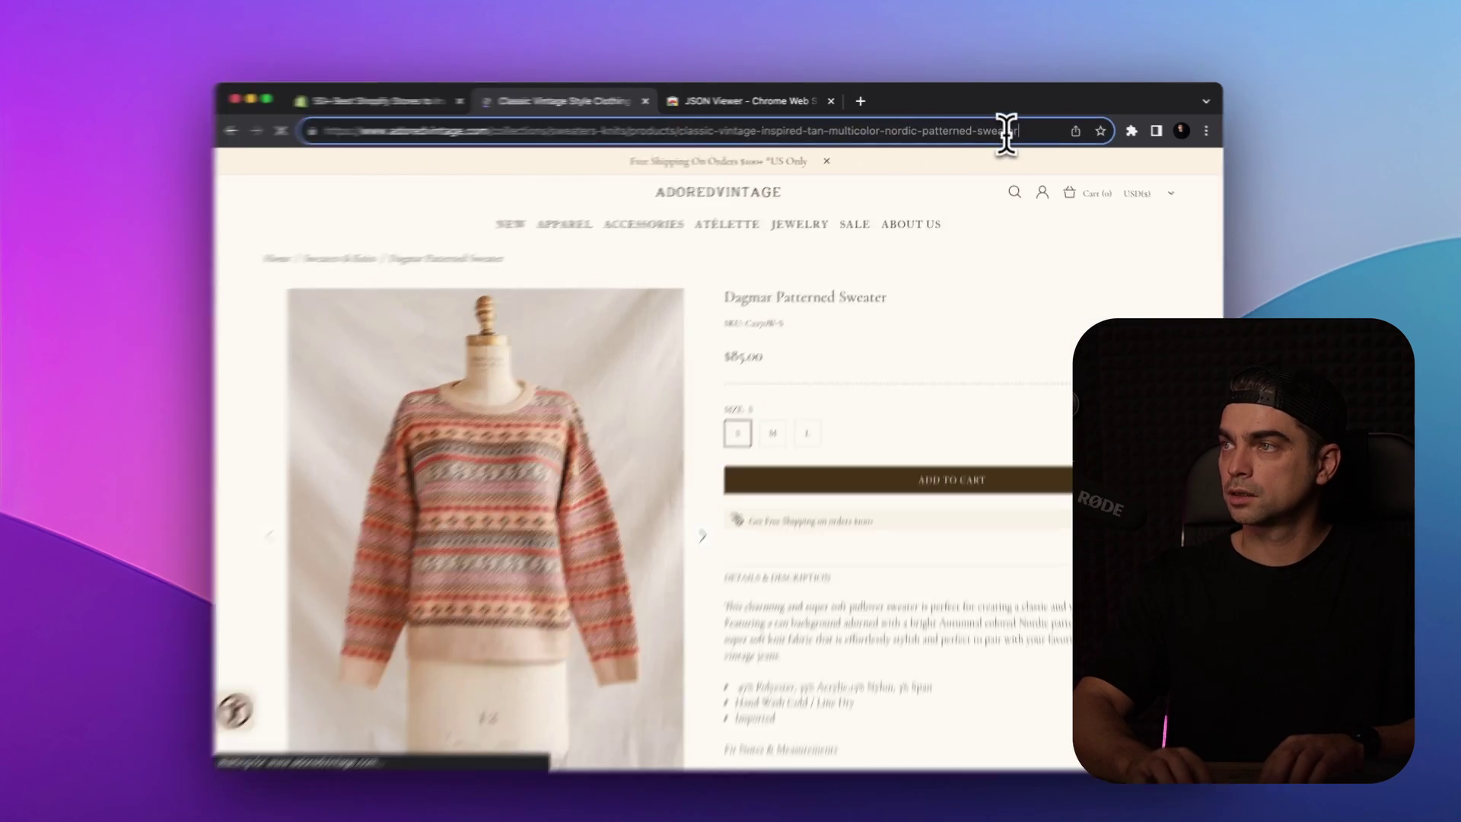
type(".json")
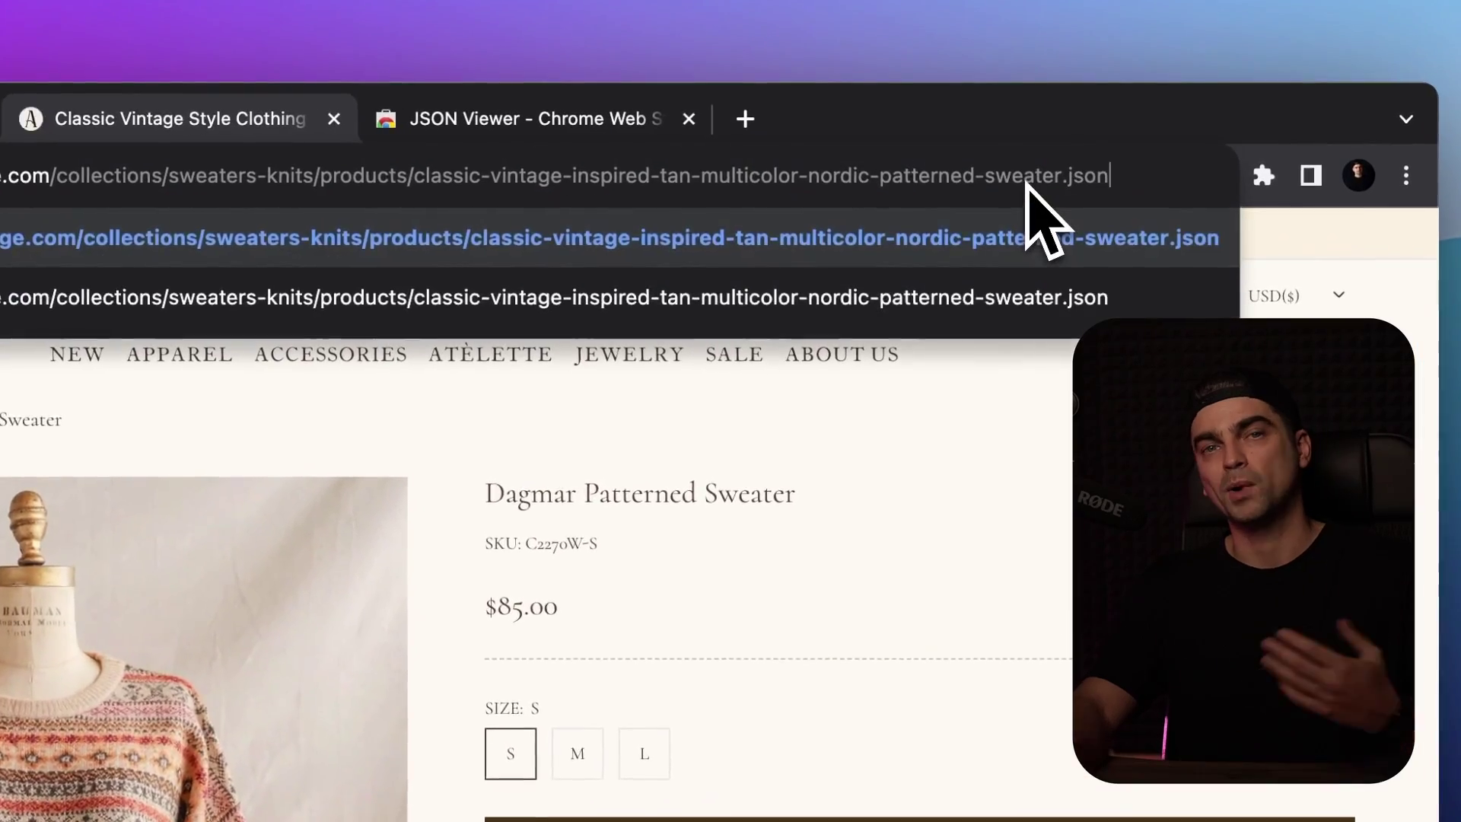
key("Return")
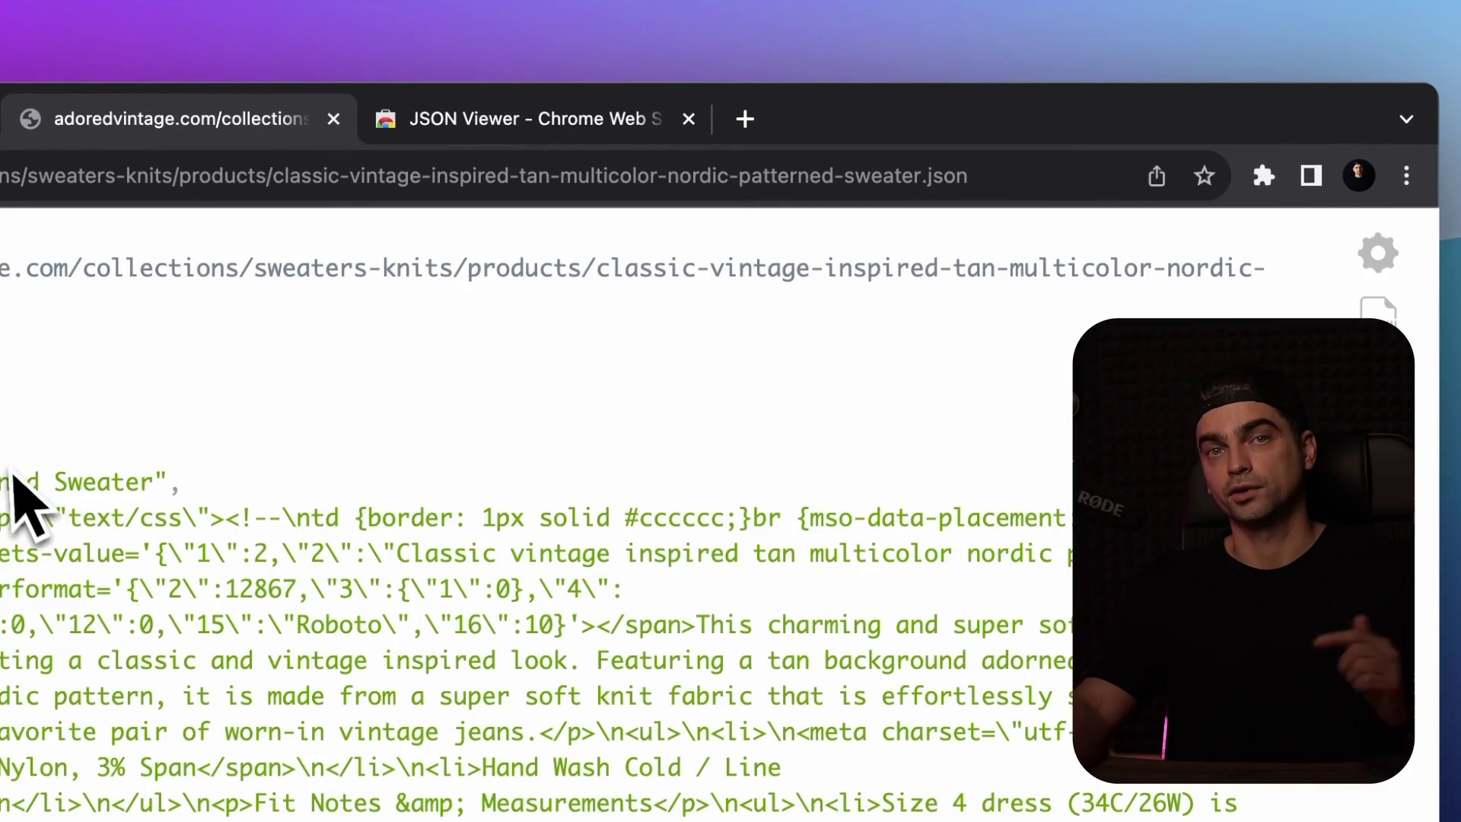
scroll(16, 479, "down", 5)
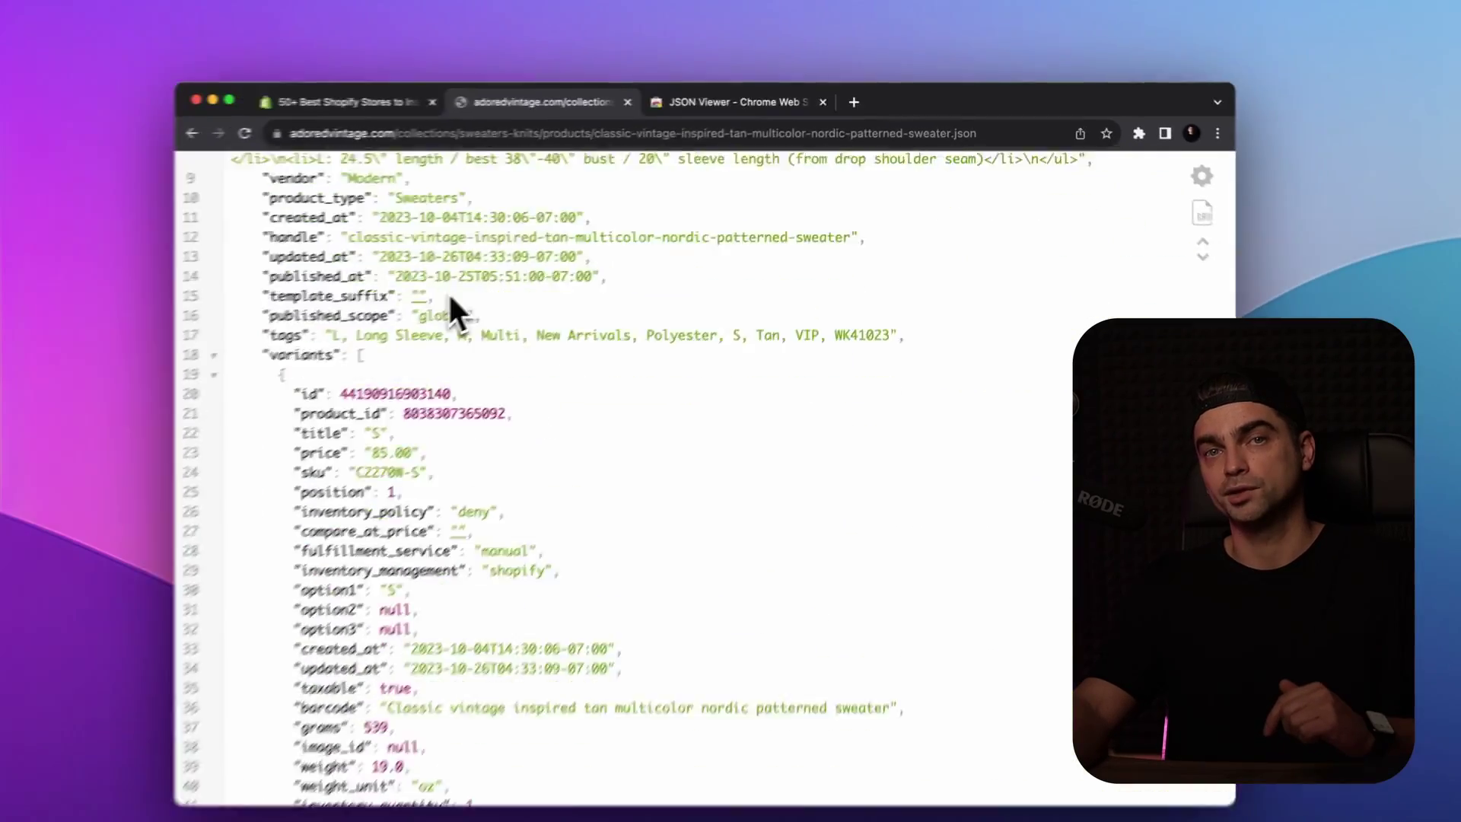
scroll(494, 275, "down", 20)
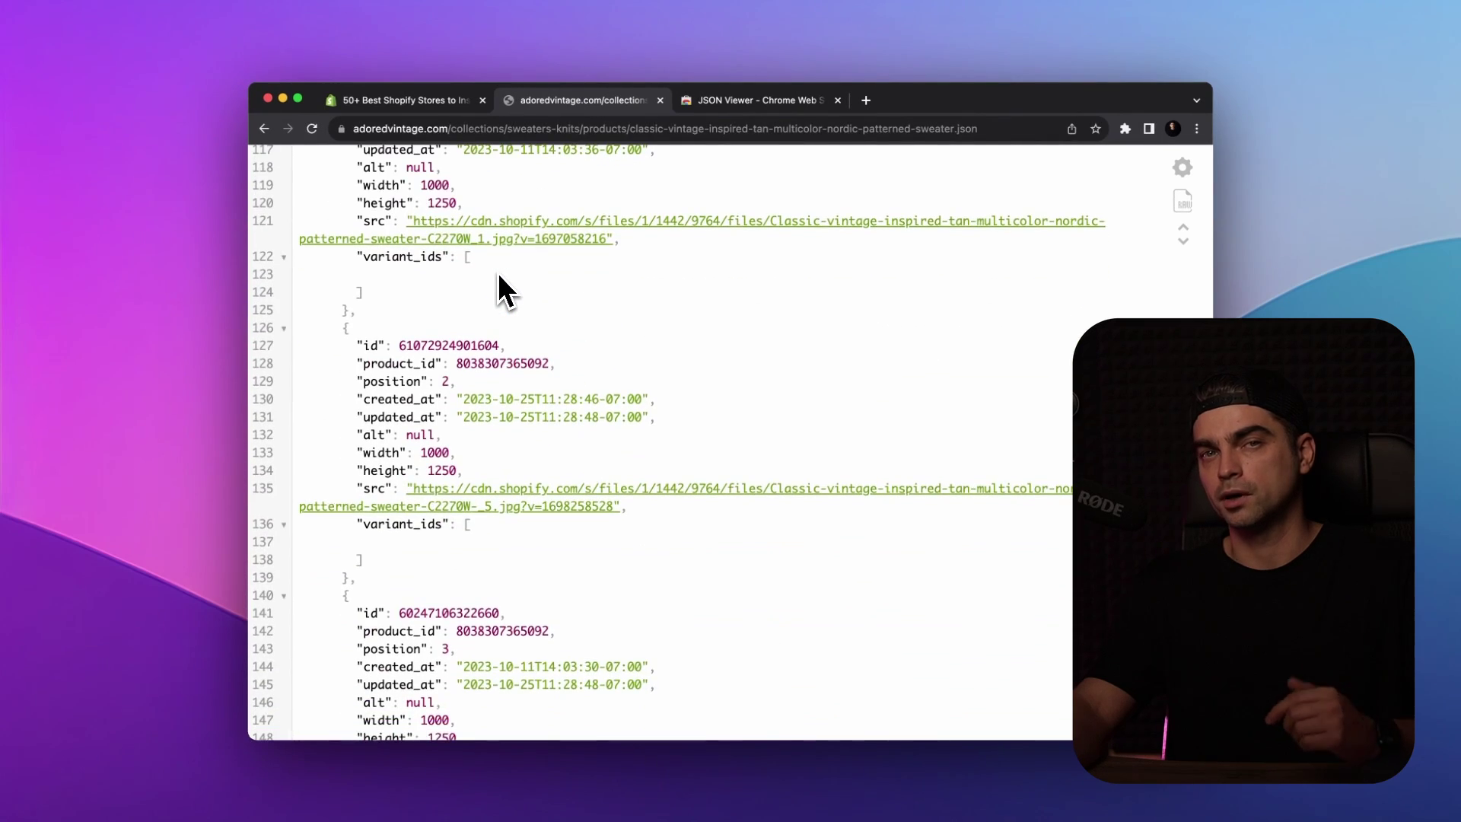
scroll(498, 272, "up", 20)
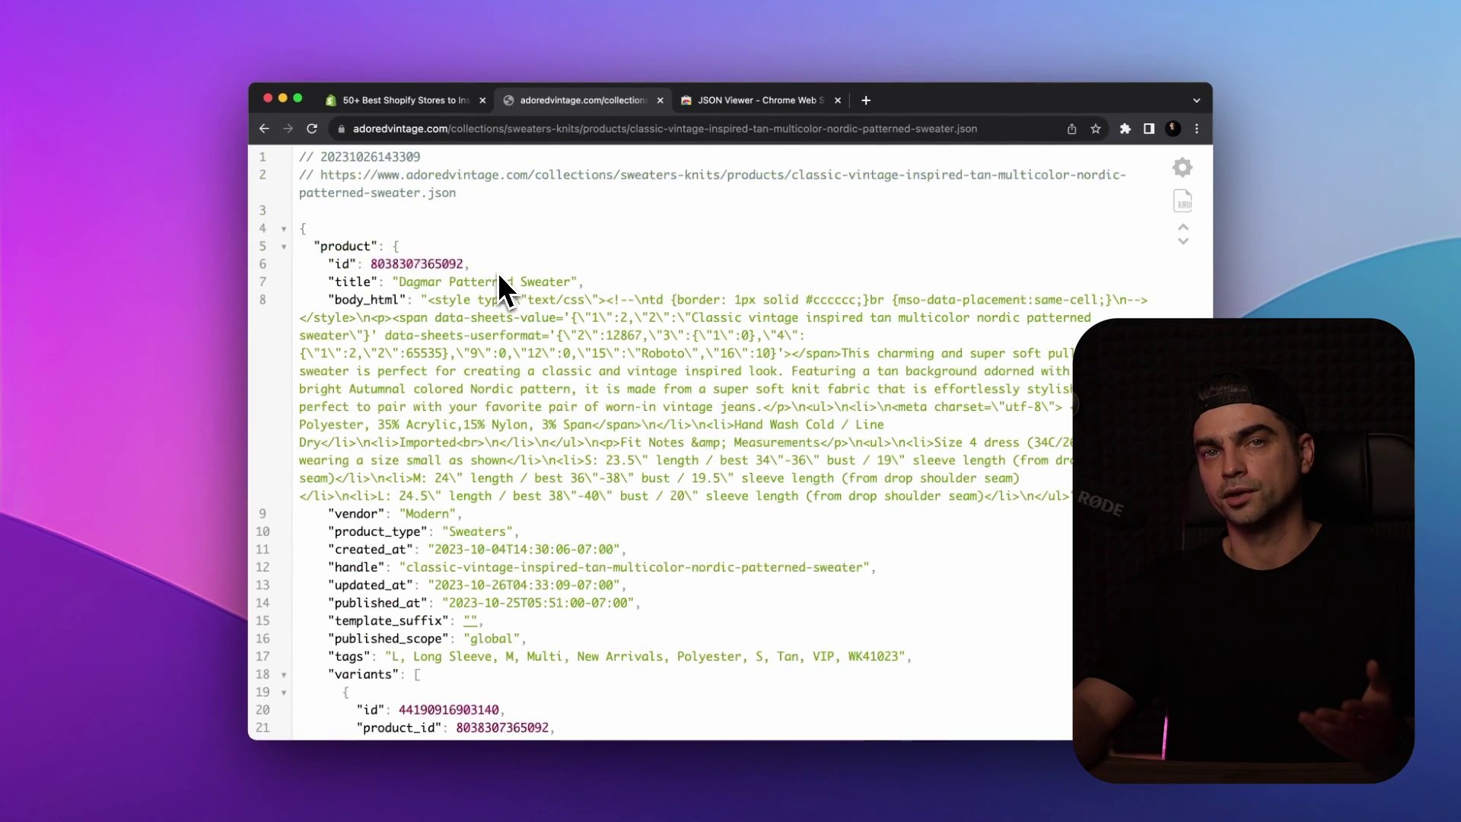
- Go back to the sweater's product page and reload it as .json data
left_click(263, 129)
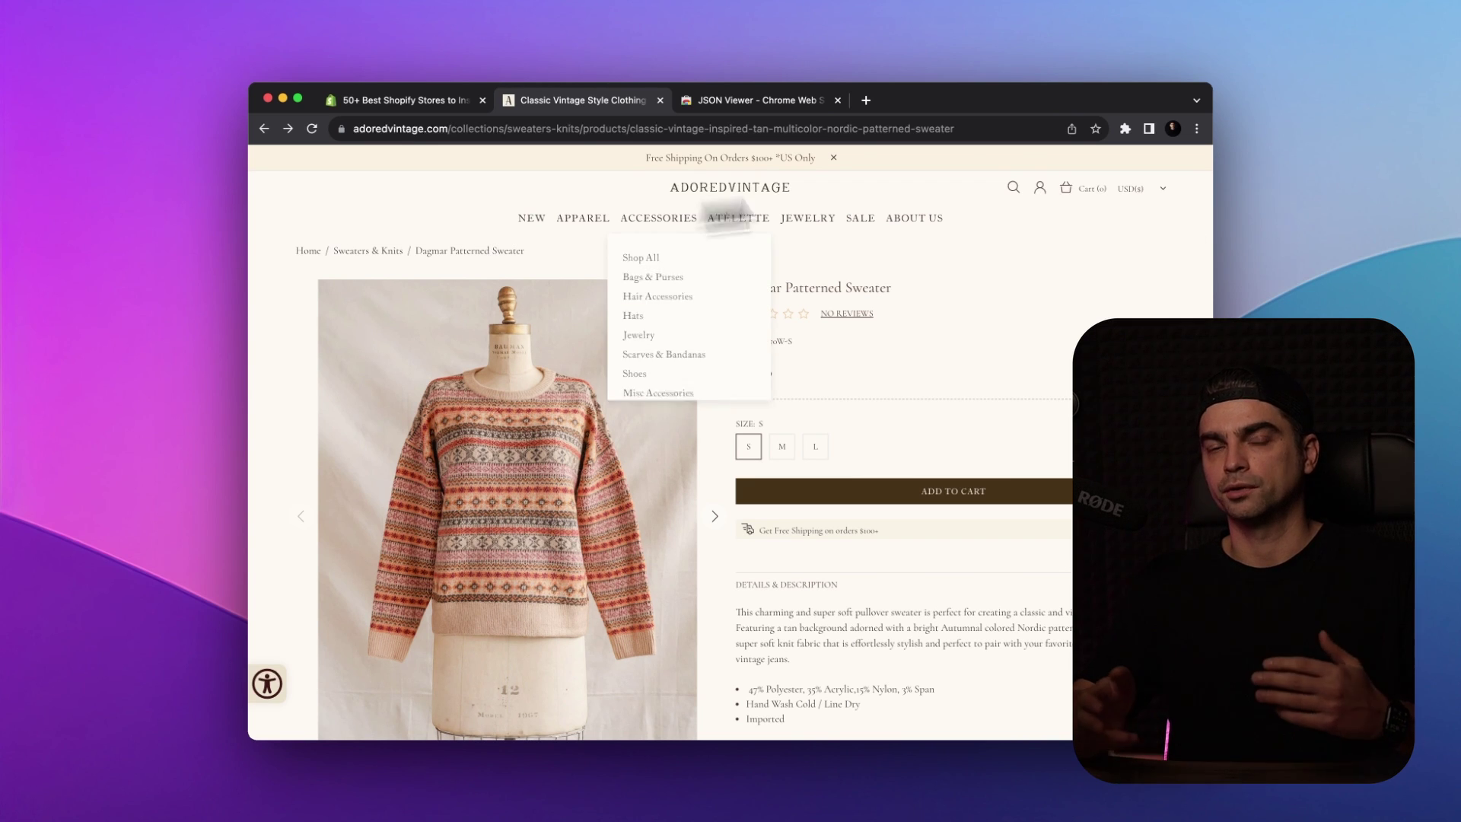
left_click(1032, 125)
key("Right")
type(".json")
key("Return")
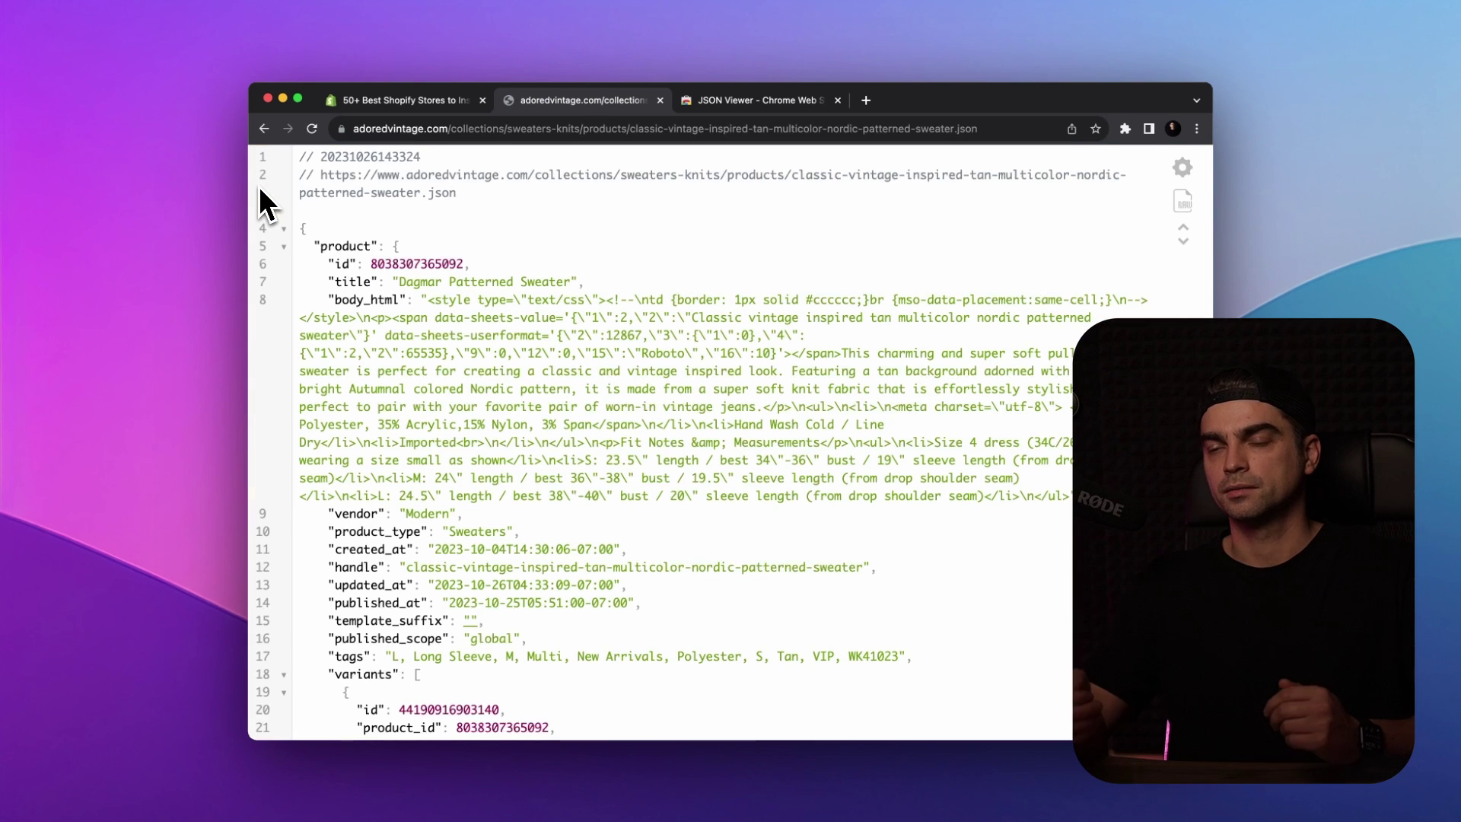
scroll(417, 222, "down", 10)
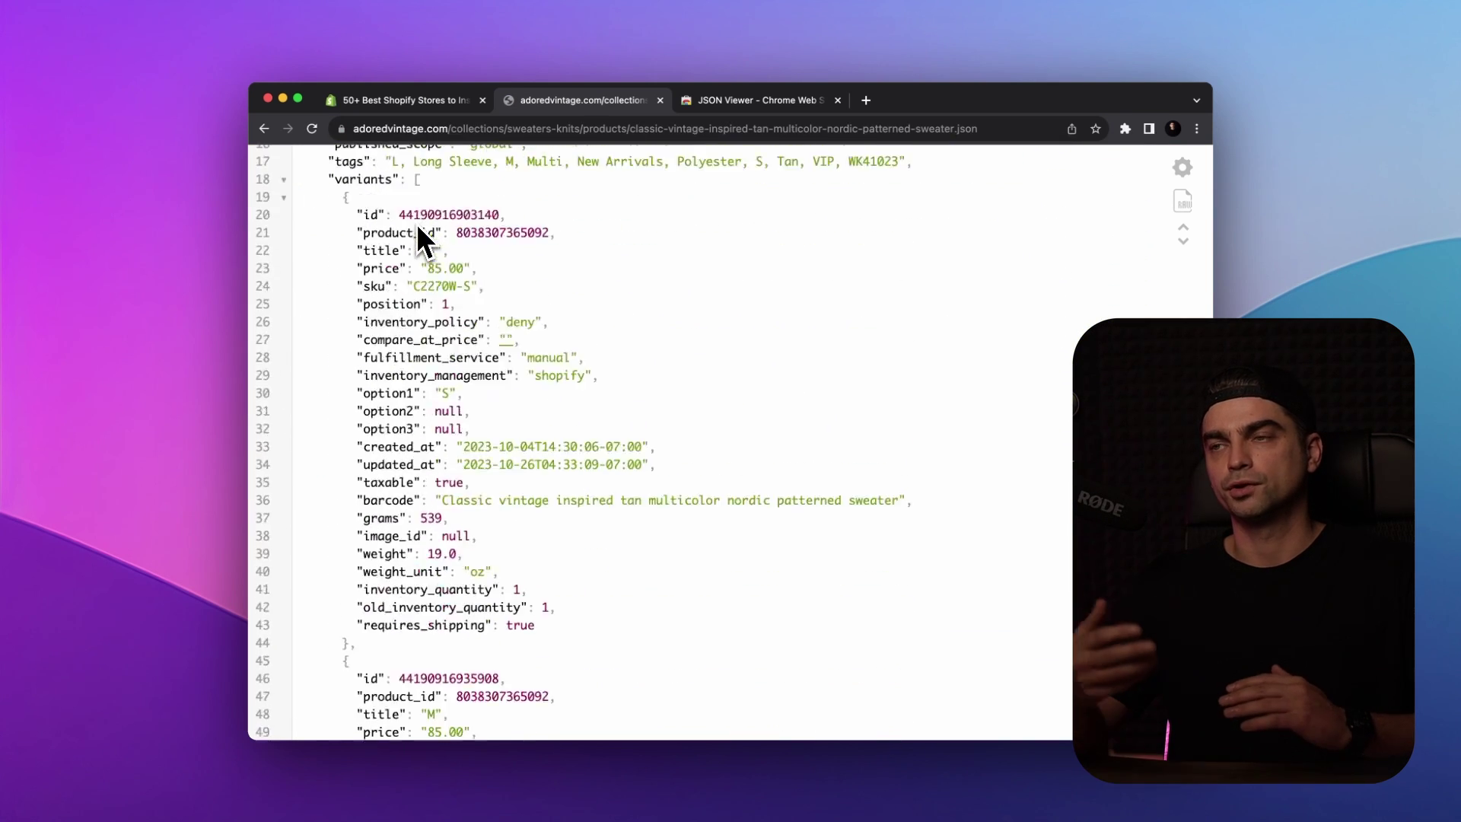
scroll(417, 222, "down", 5)
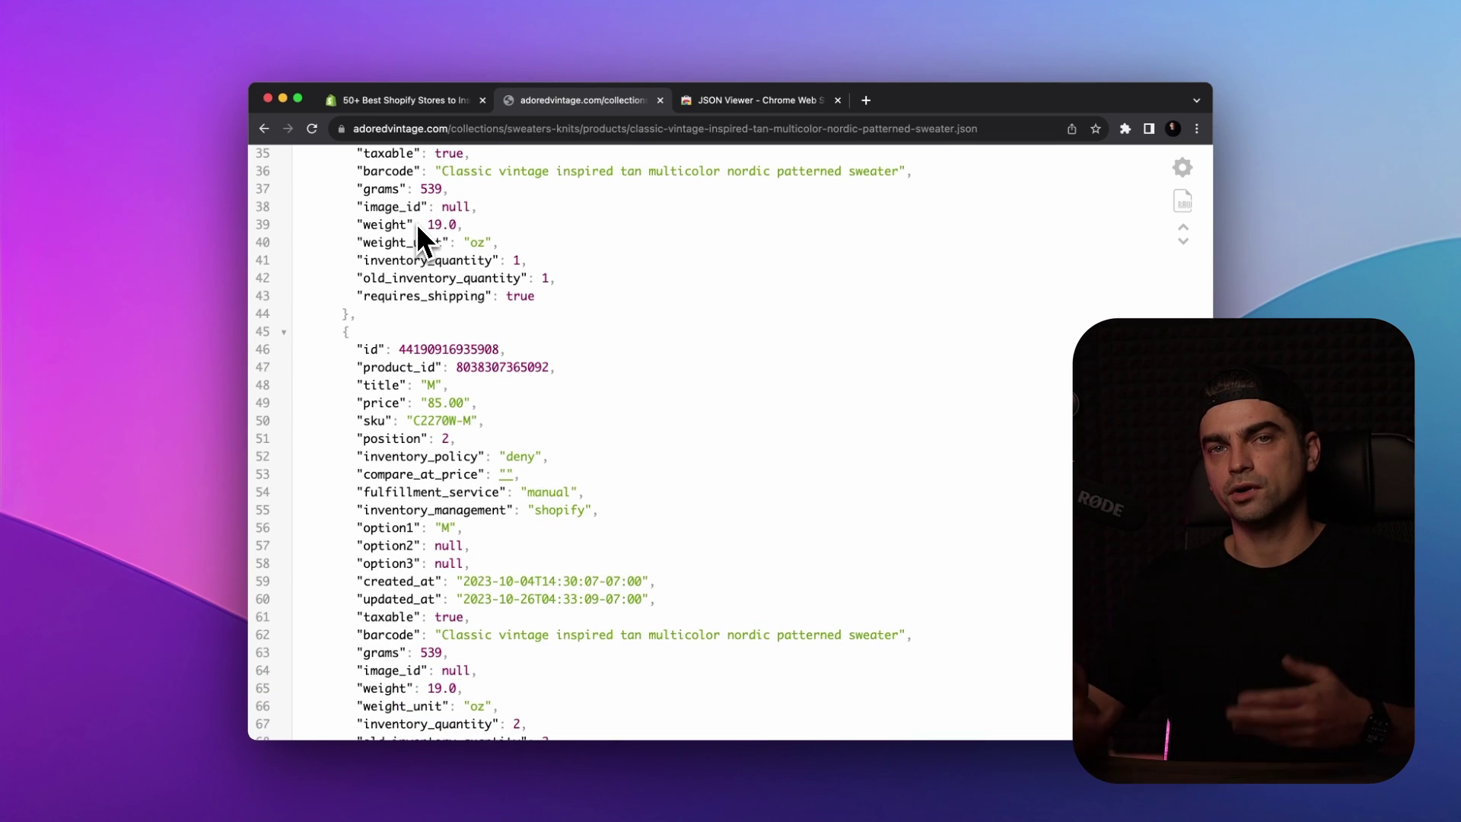
scroll(417, 223, "up", 15)
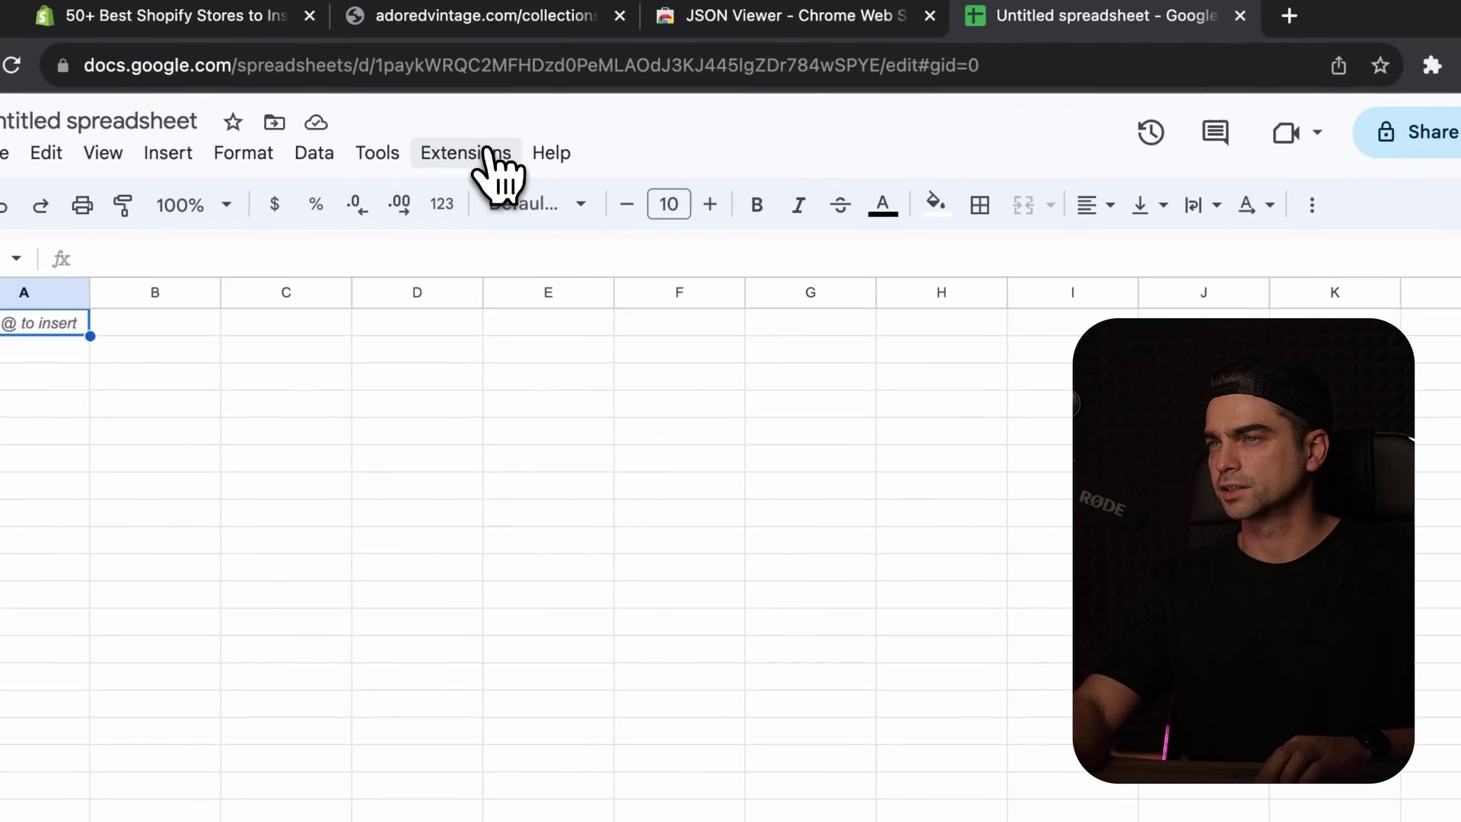
- Search the Workspace Marketplace for 'api co' and open the API Connector card to confirm it's installed
left_click(584, 177)
mouse_move(487, 199)
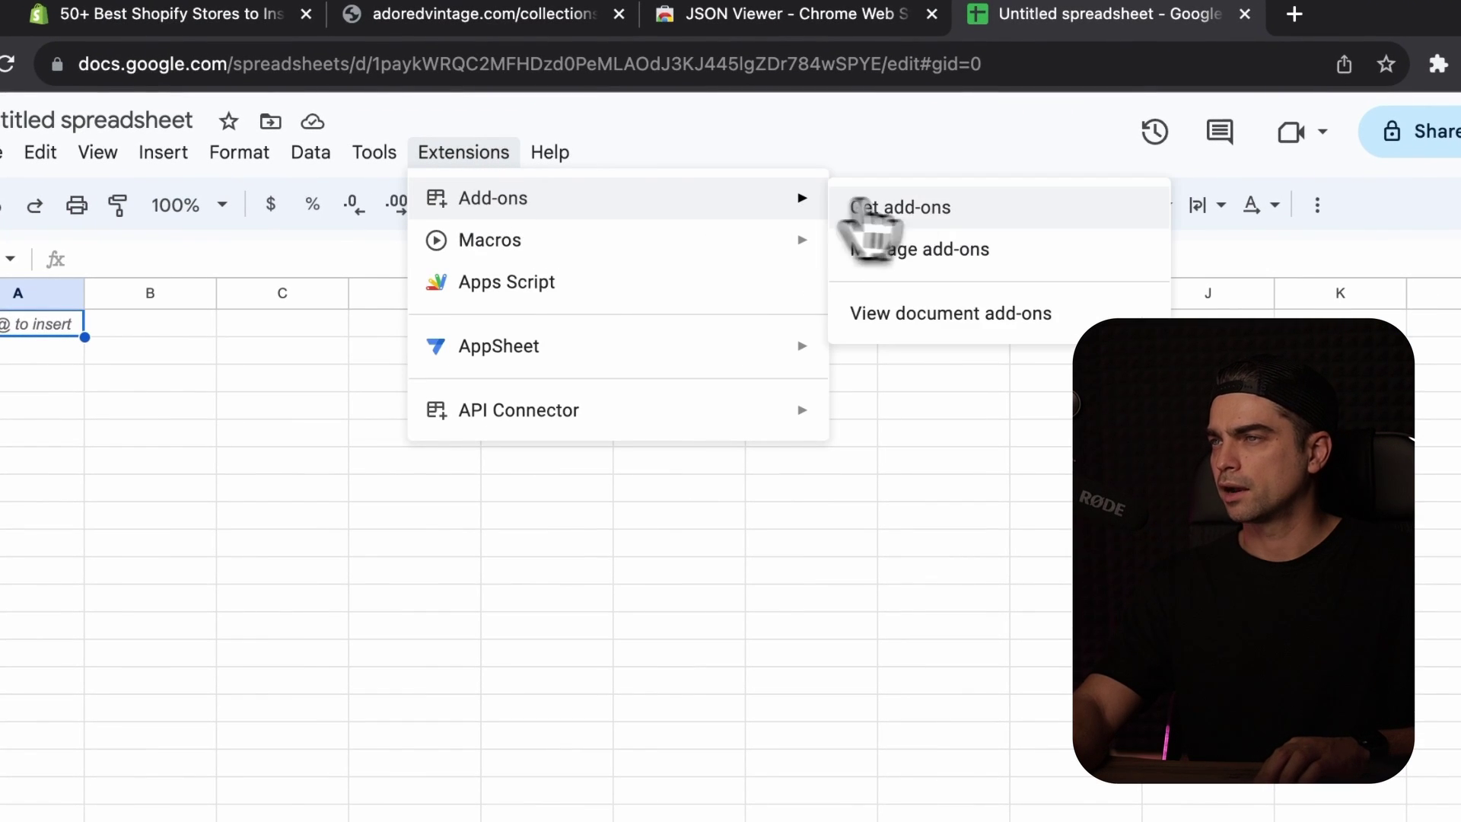
left_click(902, 206)
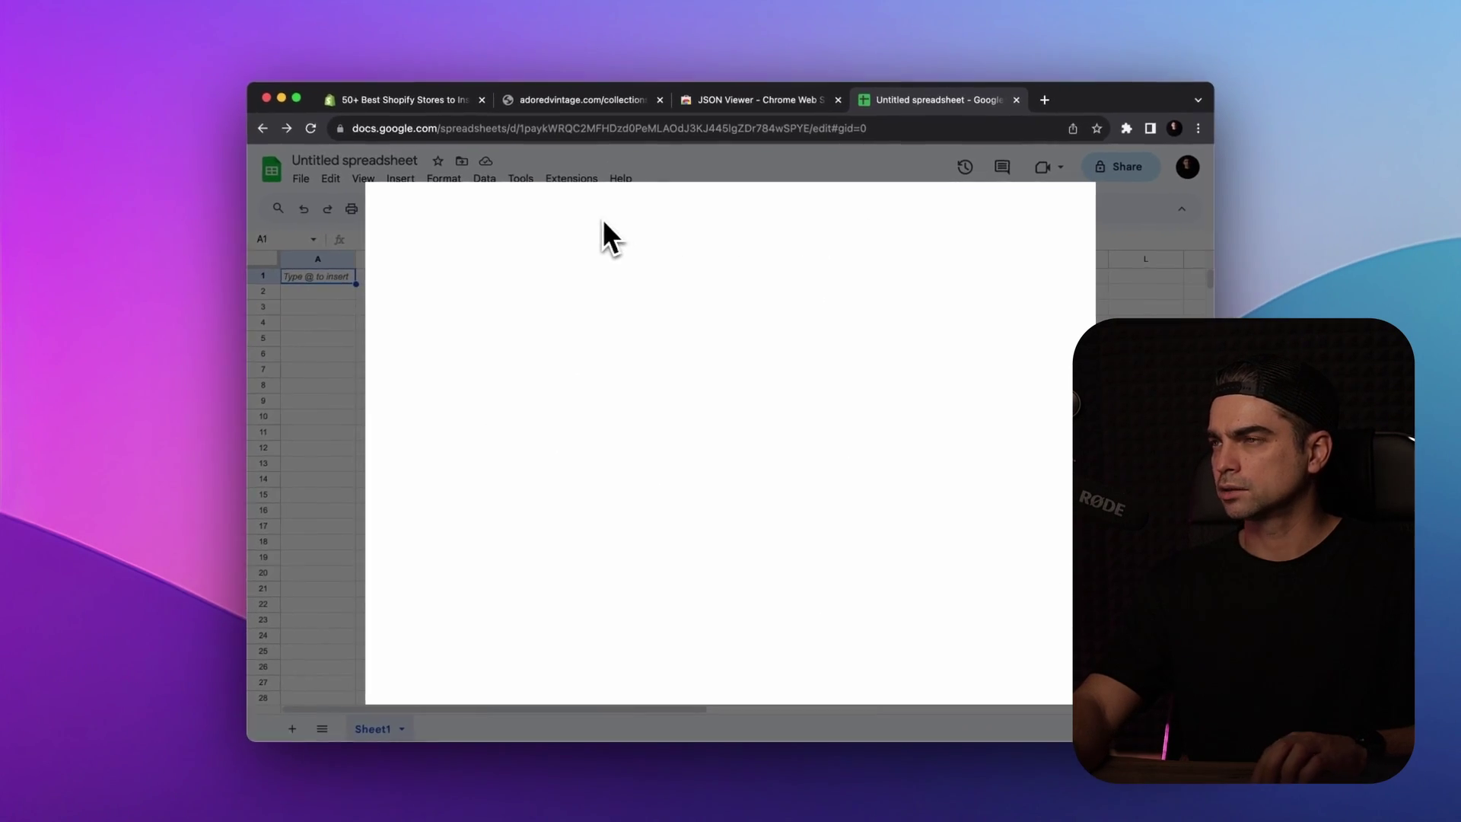
left_click(730, 207)
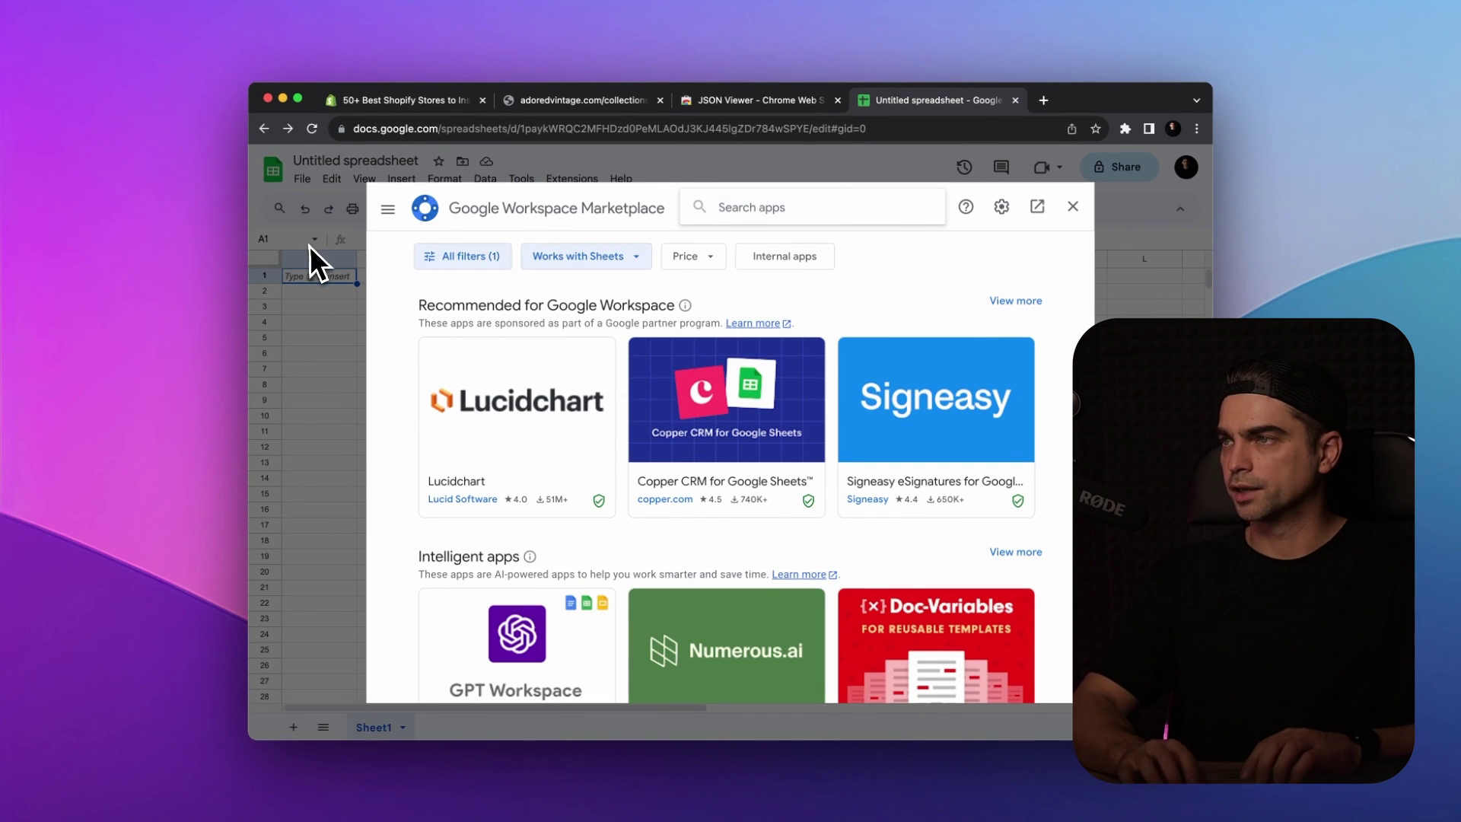
type("api co")
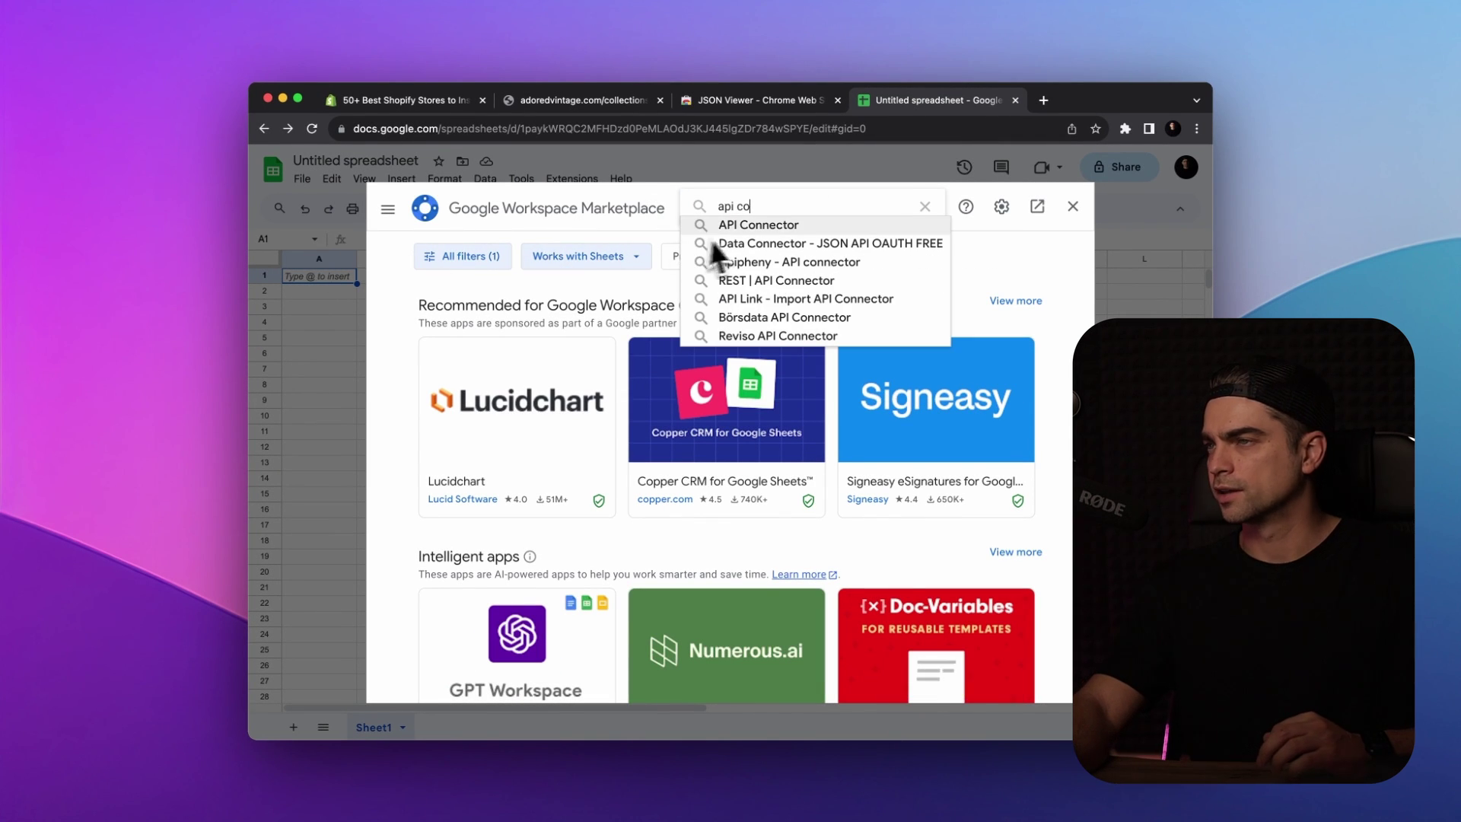
left_click(740, 231)
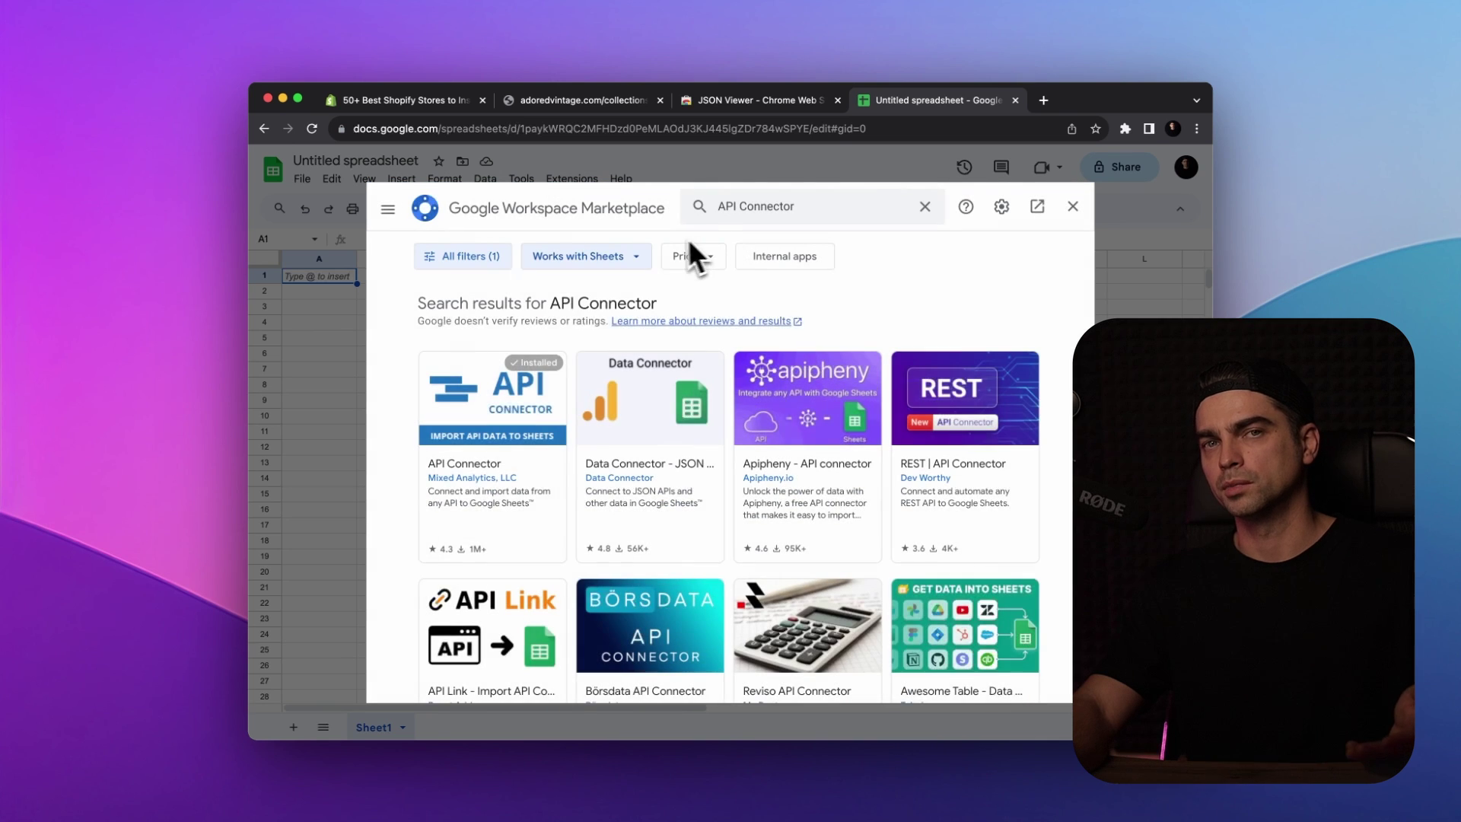
left_click(510, 392)
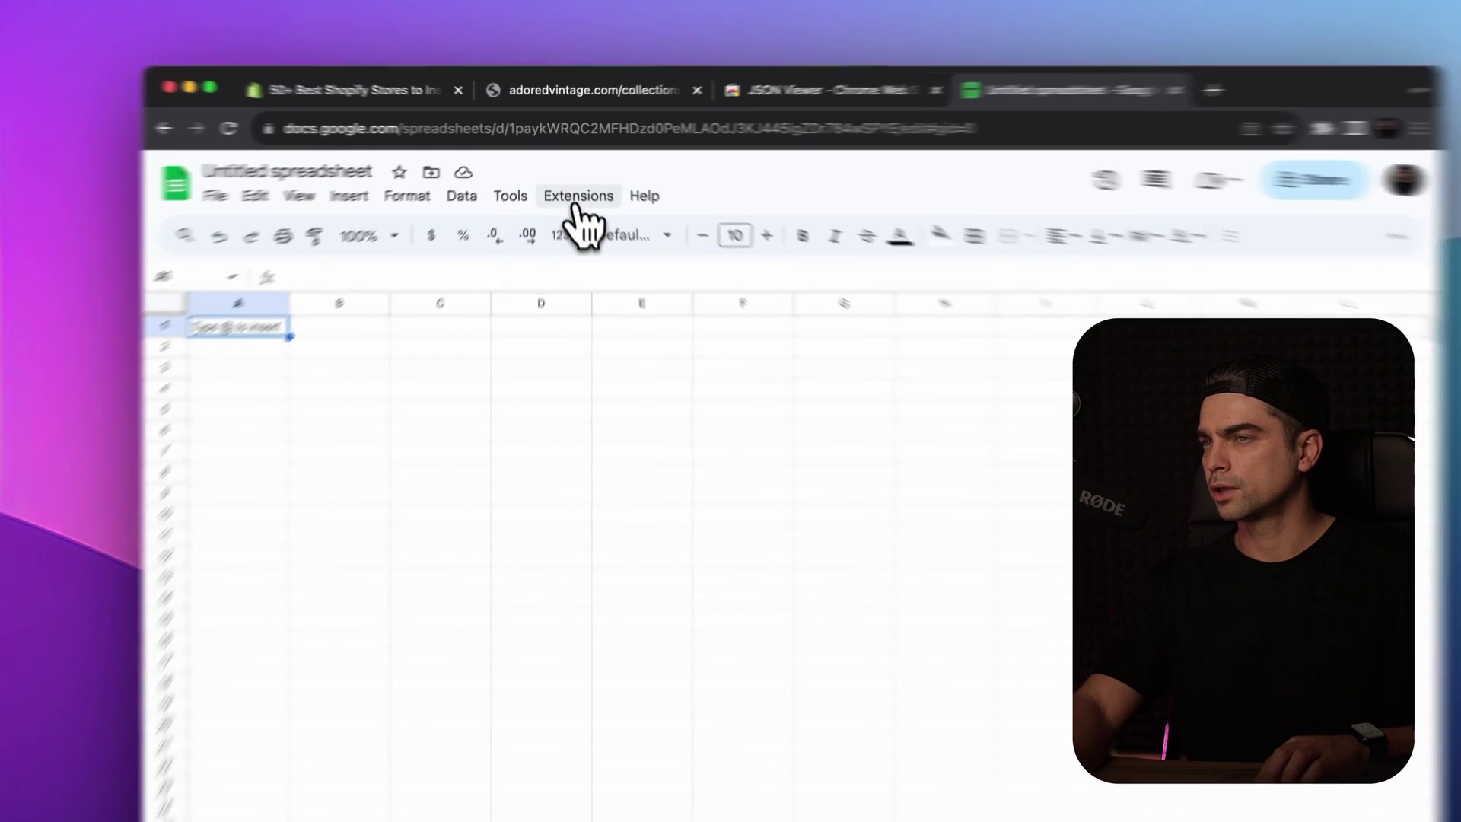
- Launch the API Connector sidebar from the Extensions menu and begin a new request
left_click(576, 202)
mouse_move(641, 389)
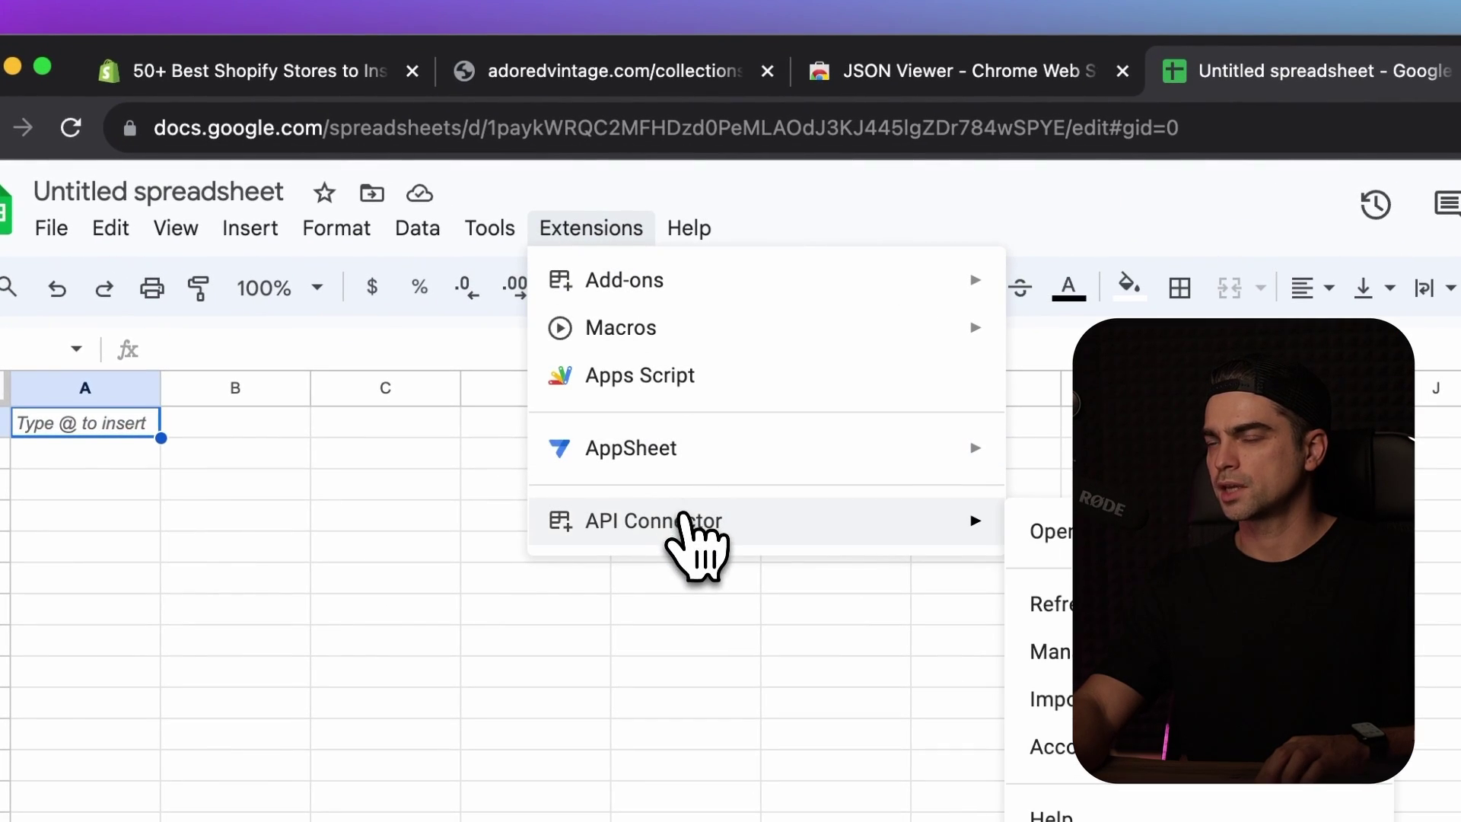
left_click(1043, 532)
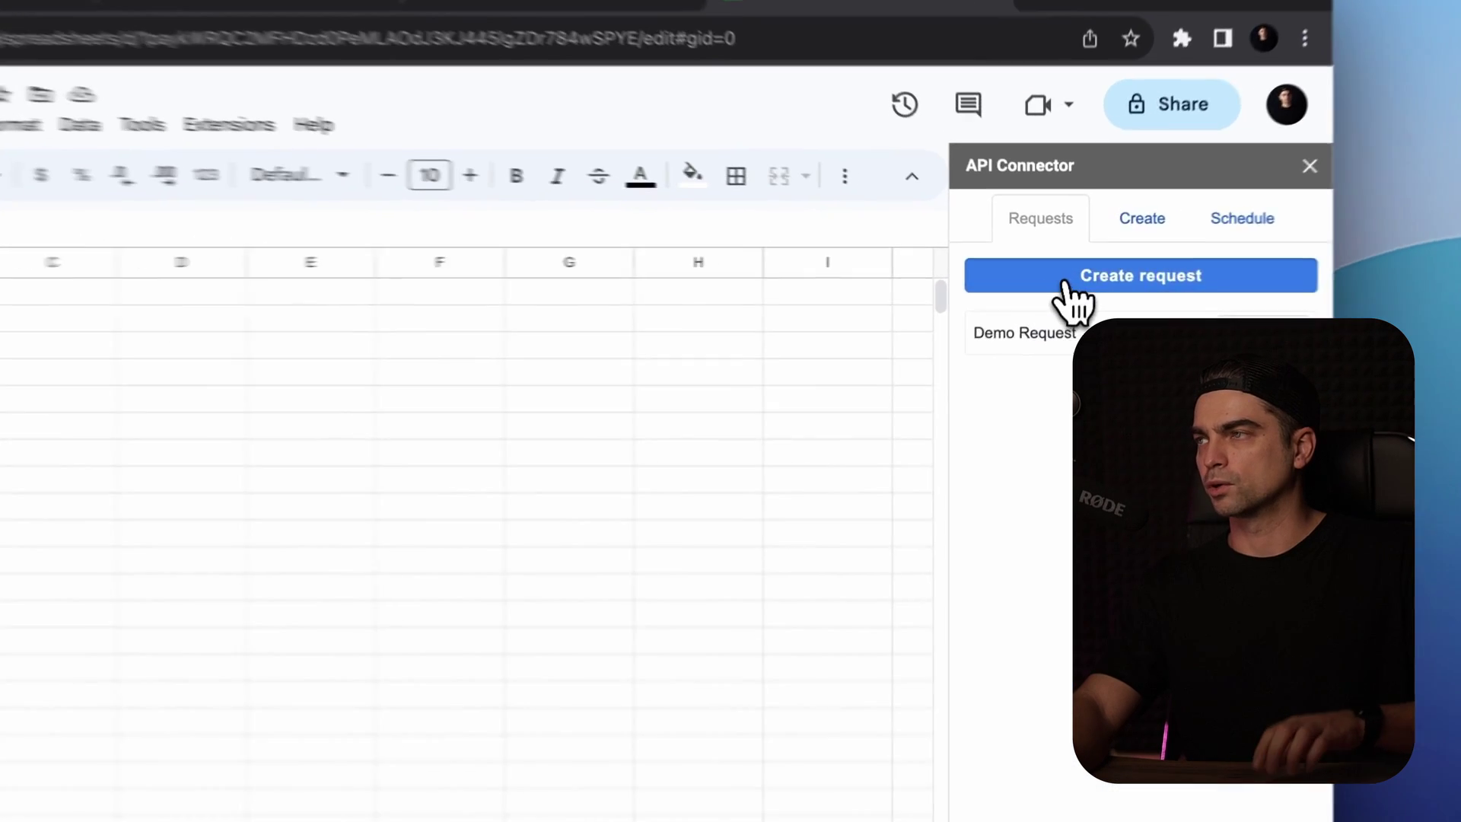
left_click(1066, 286)
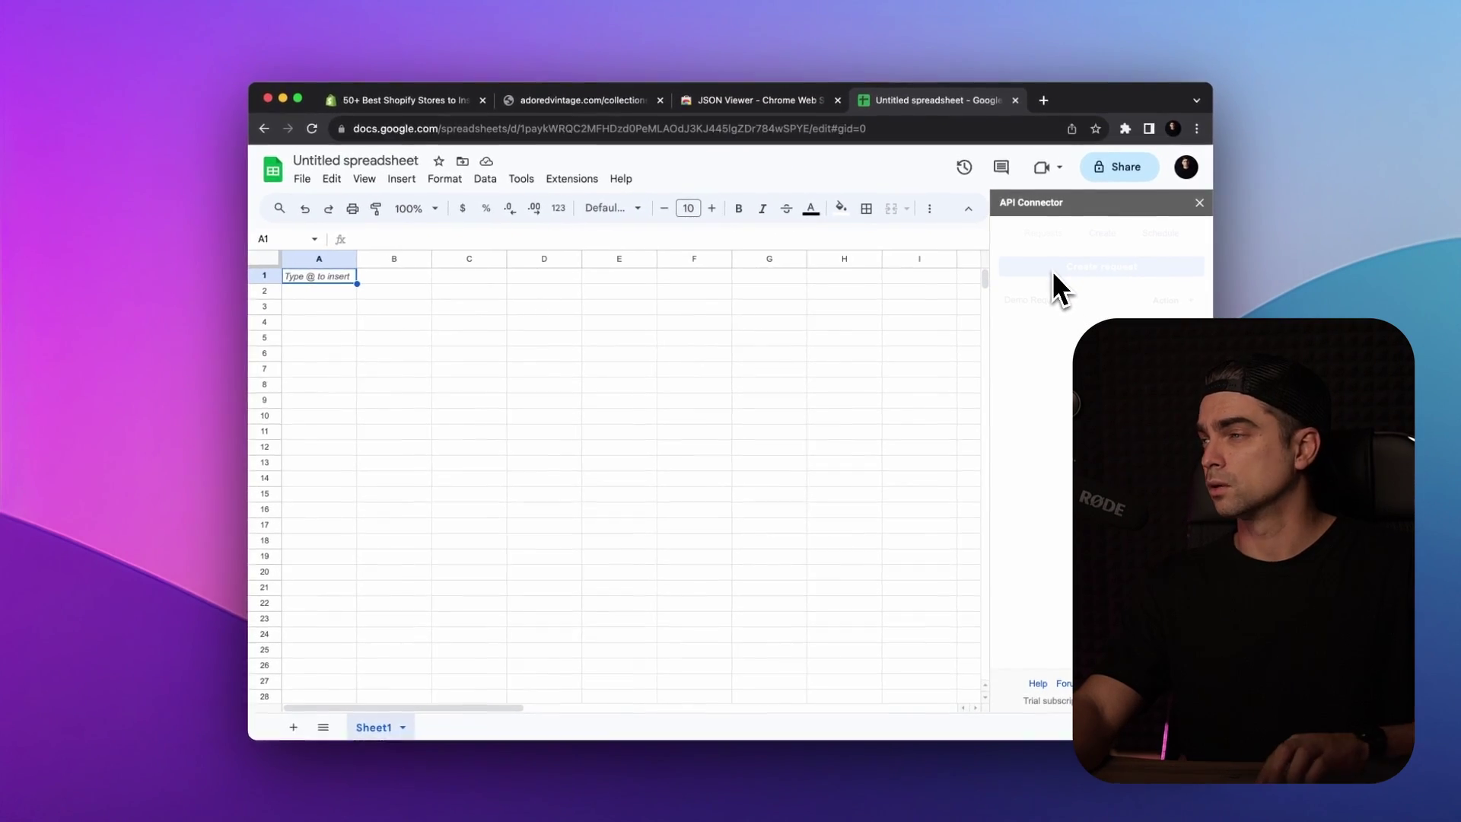
- Enter the store's products.json address with '?page=1&limit=10' as the Request URL
left_click(596, 99)
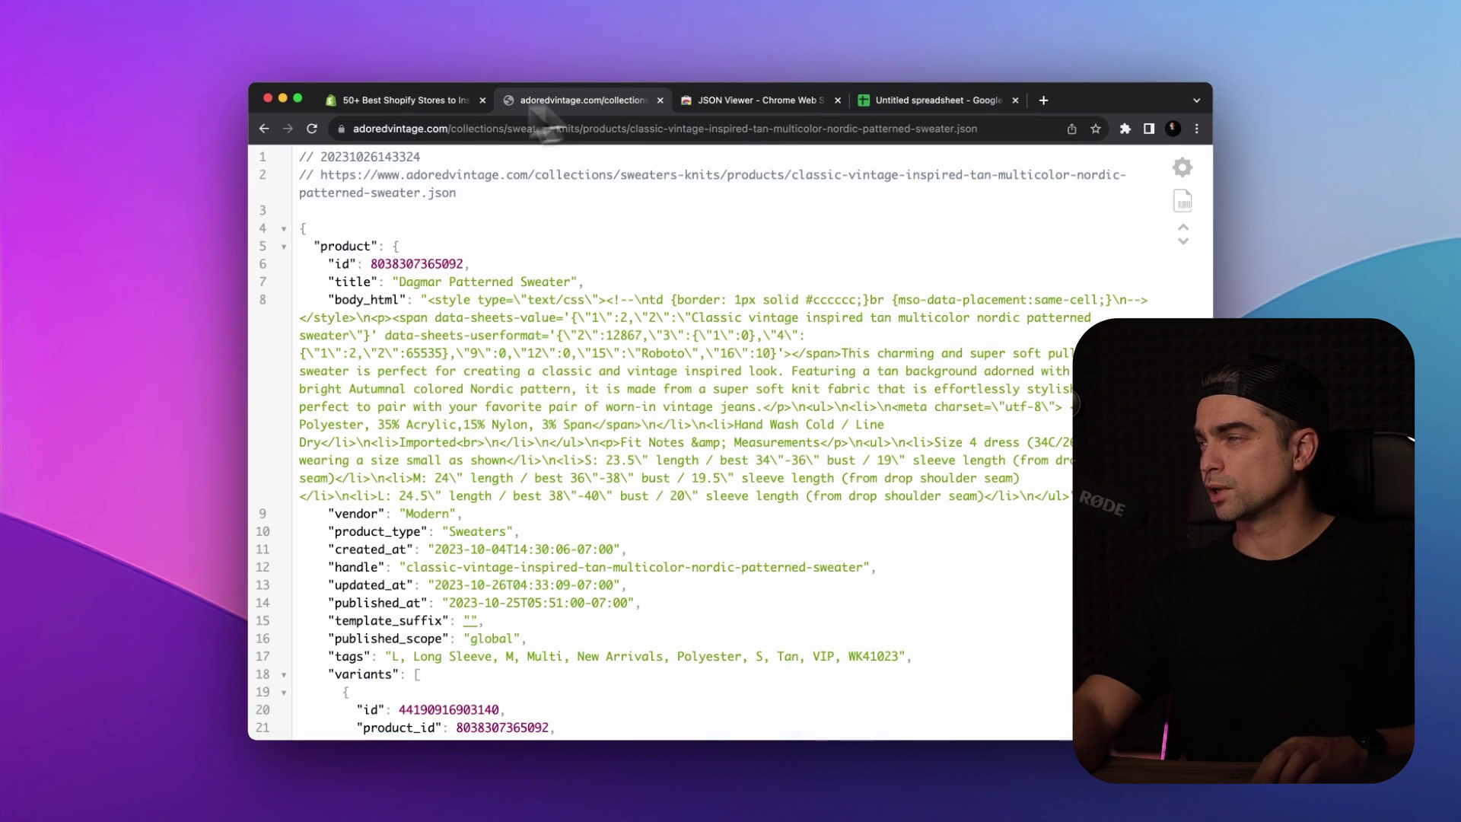
left_click_drag(447, 128, 470, 169)
key("BackSpace")
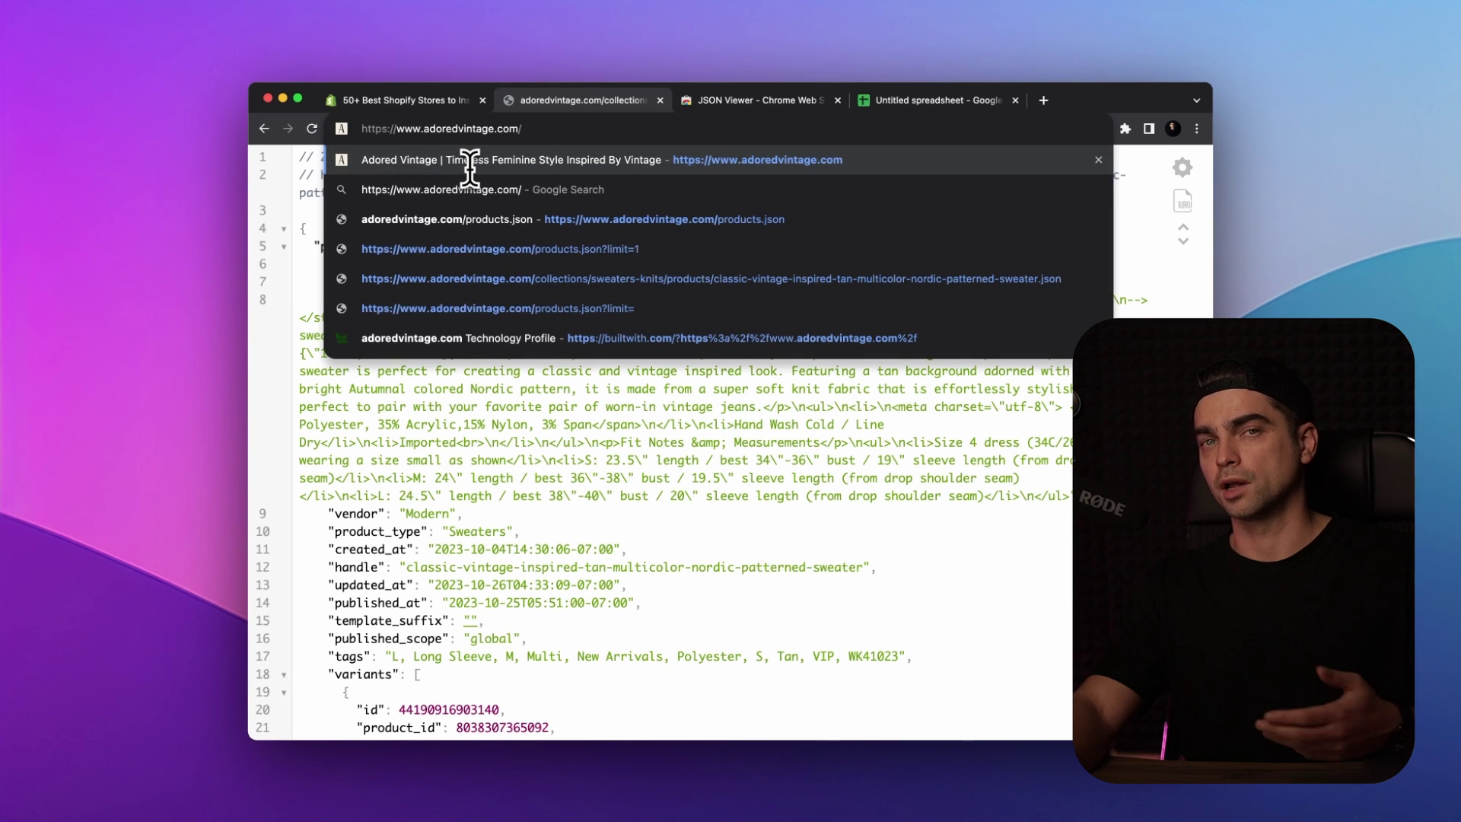
type("pr")
left_click(936, 100)
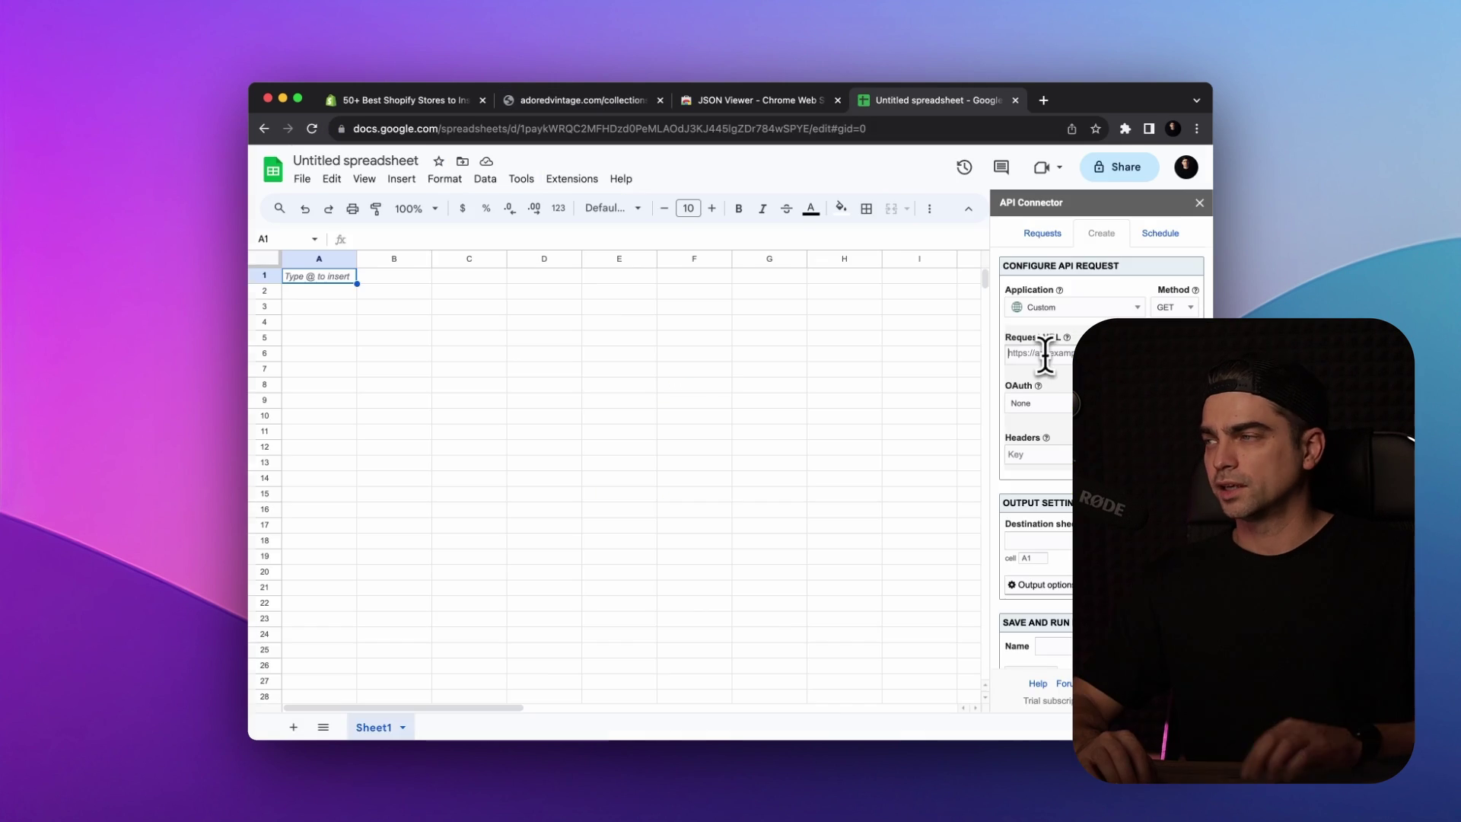
type("?page=1")
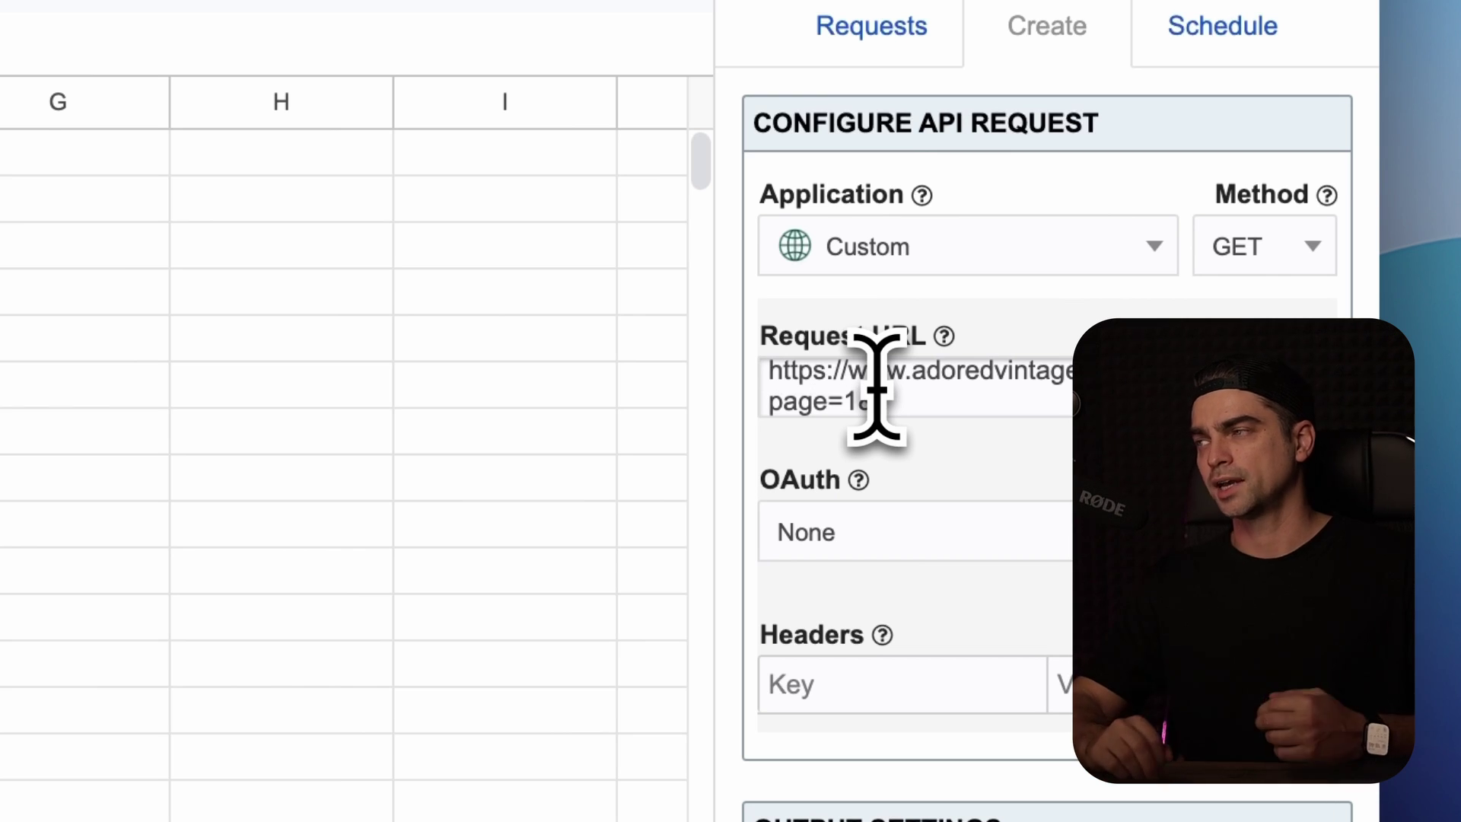
type("&limit=10")
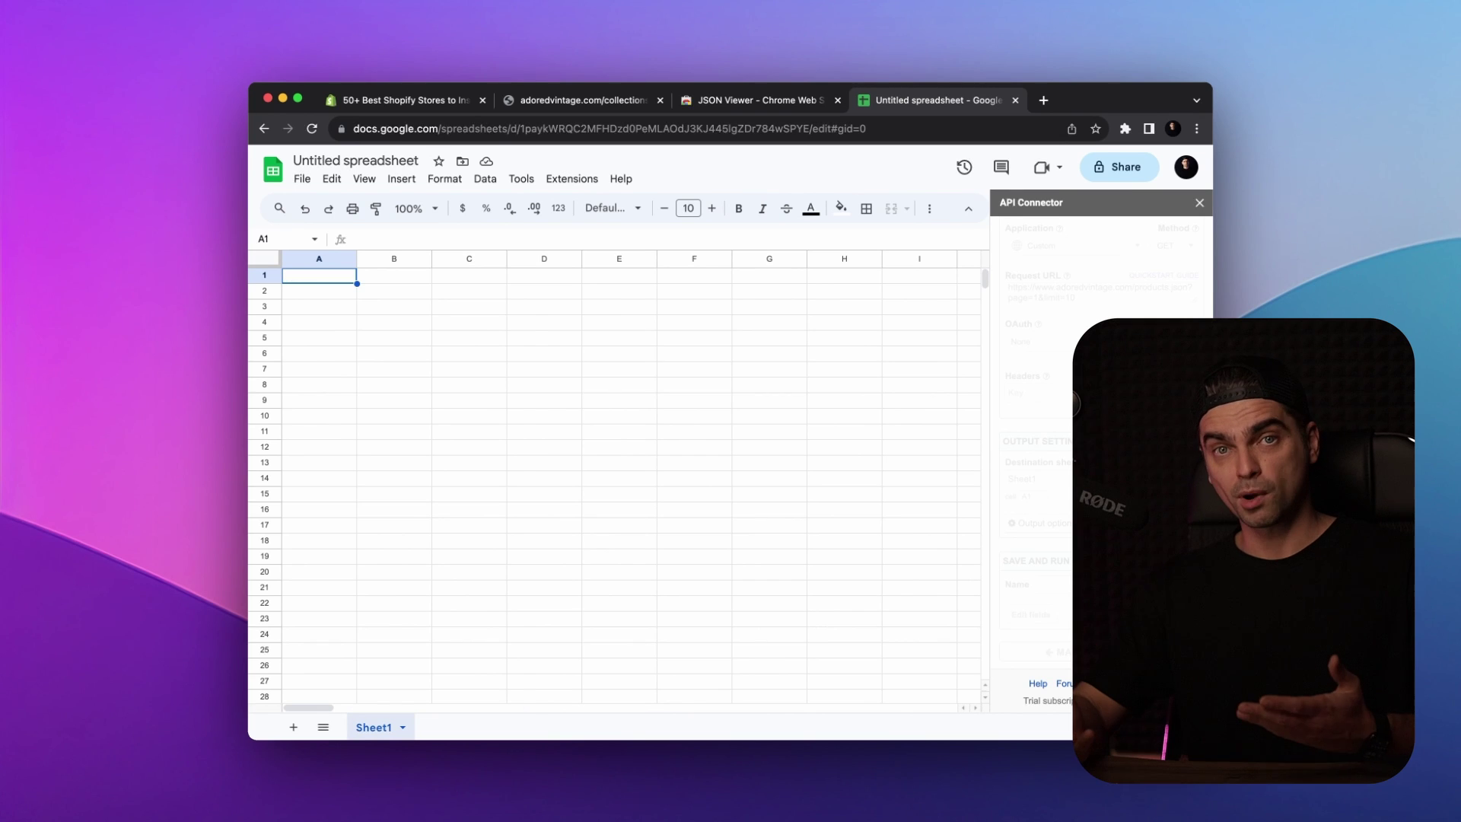
- Scroll through Sheet1 to review the imported product rows and columns like products.id and products.title
scroll(716, 469, "down", 5)
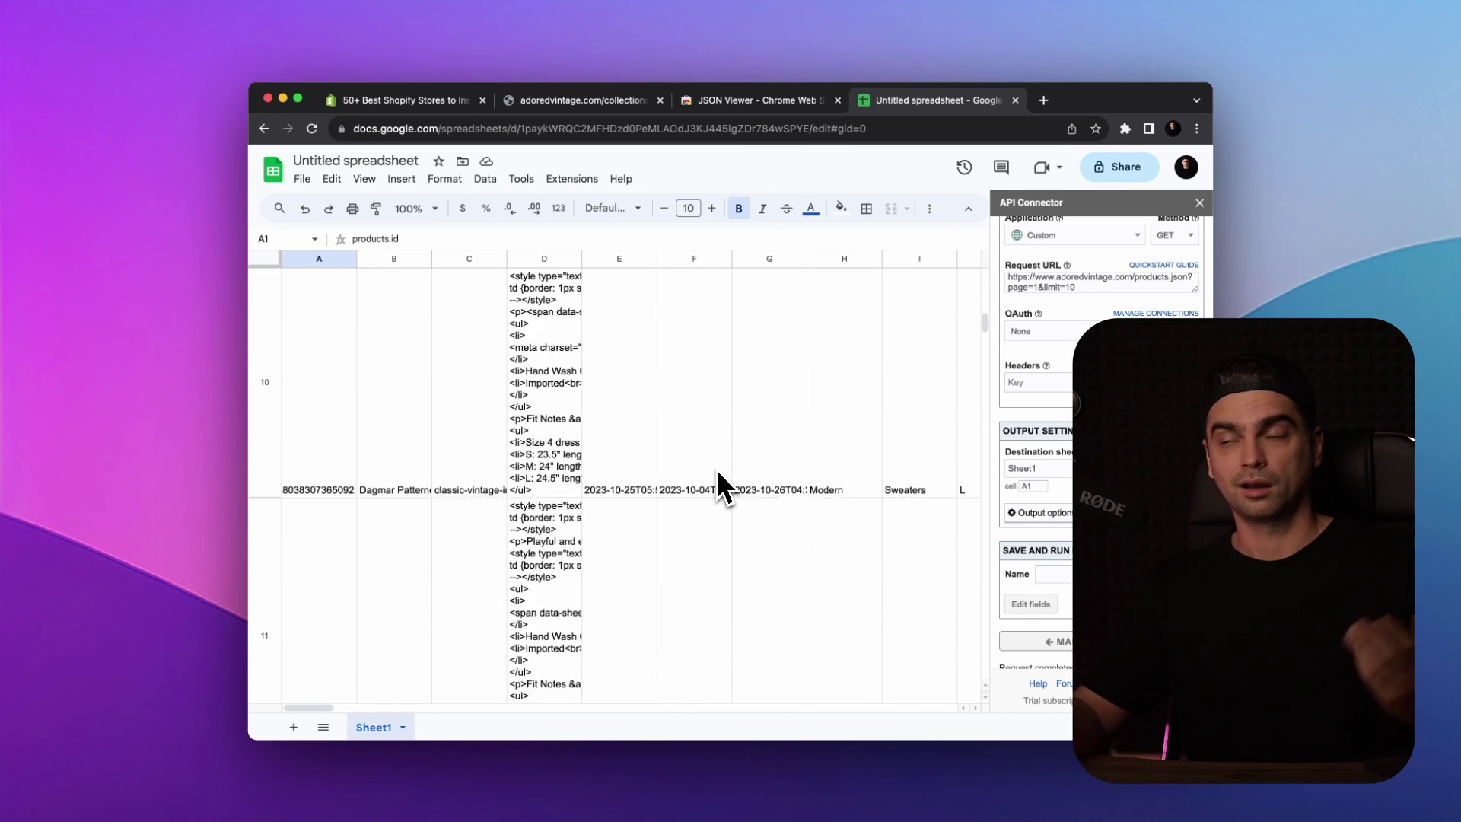
scroll(716, 468, "up", 5)
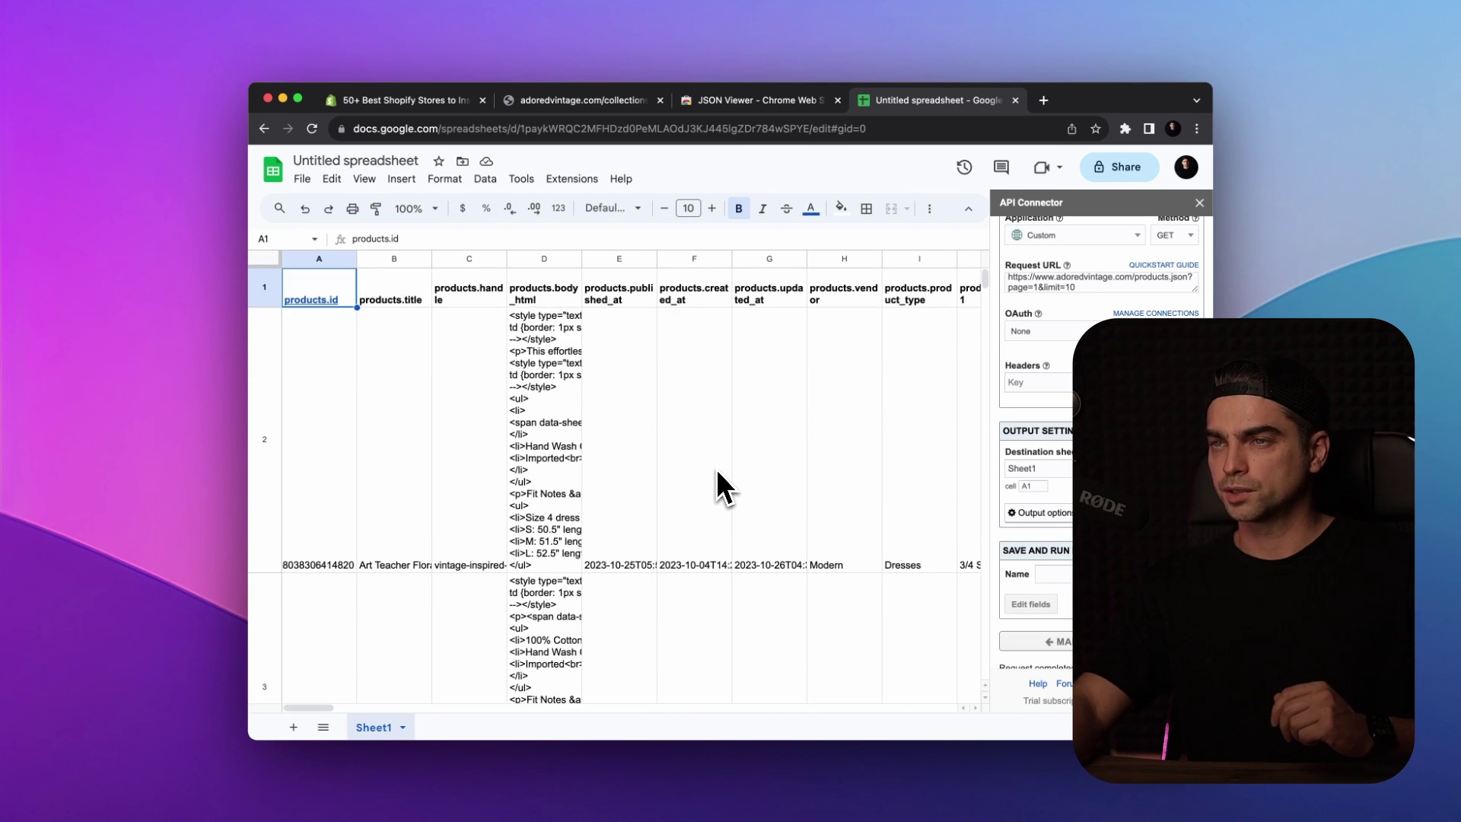
scroll(716, 469, "right", 3)
scroll(718, 474, "right", 3)
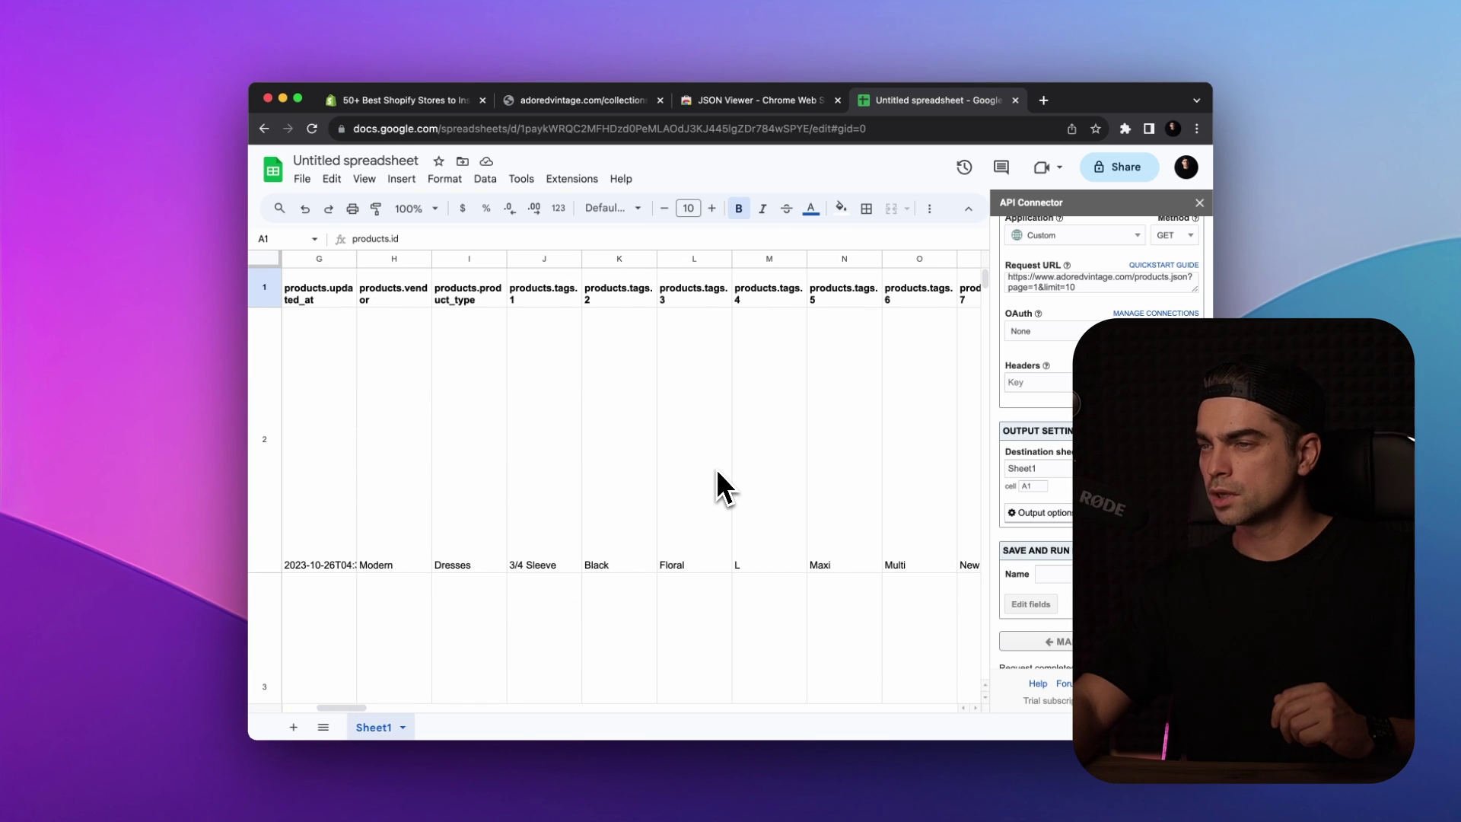
scroll(718, 474, "right", 5)
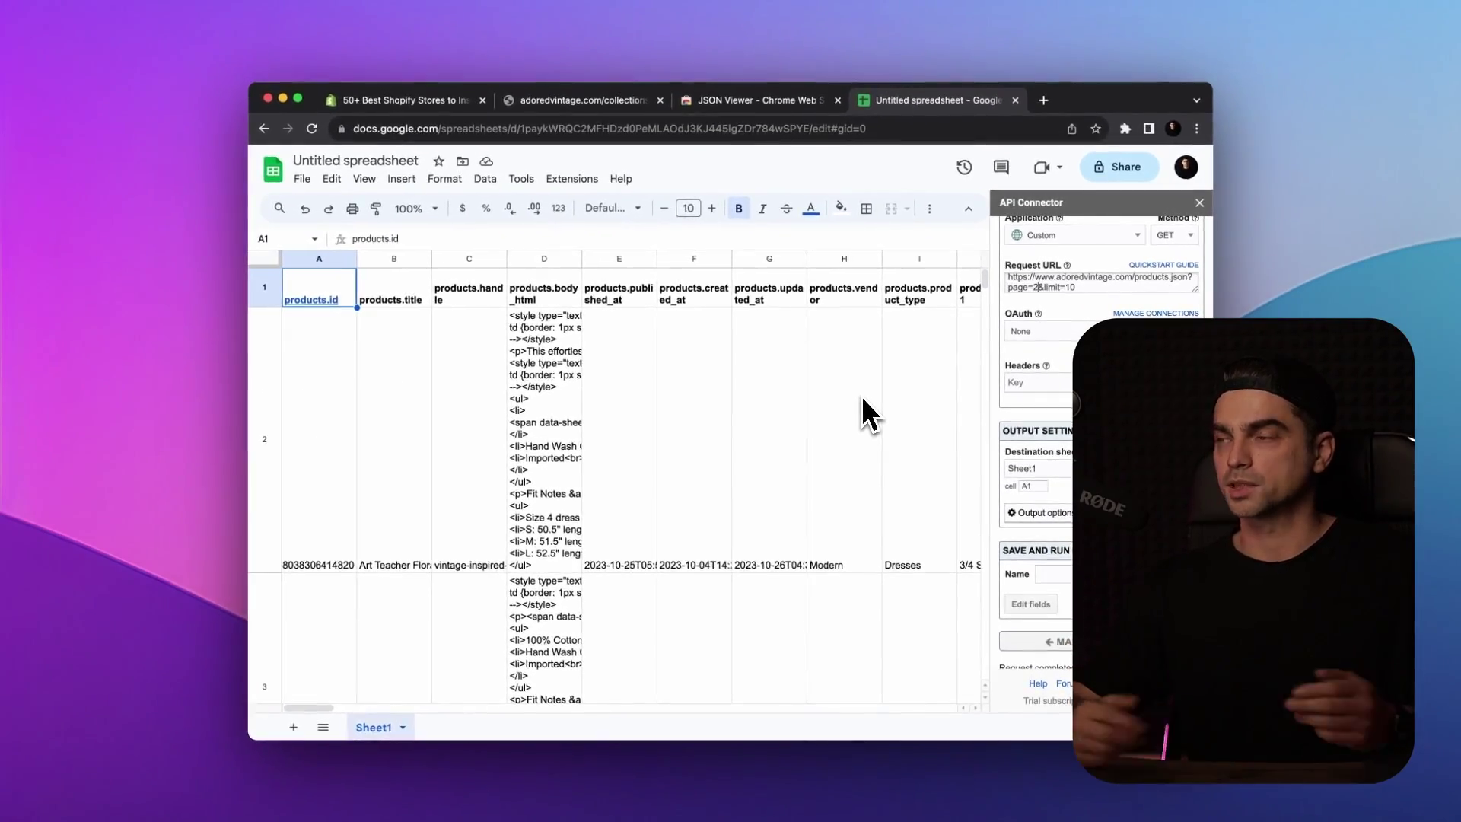
- Expand Output options, showing output to Sheet1 cell A1 and pagination set to none
scroll(1104, 441, "down", 1)
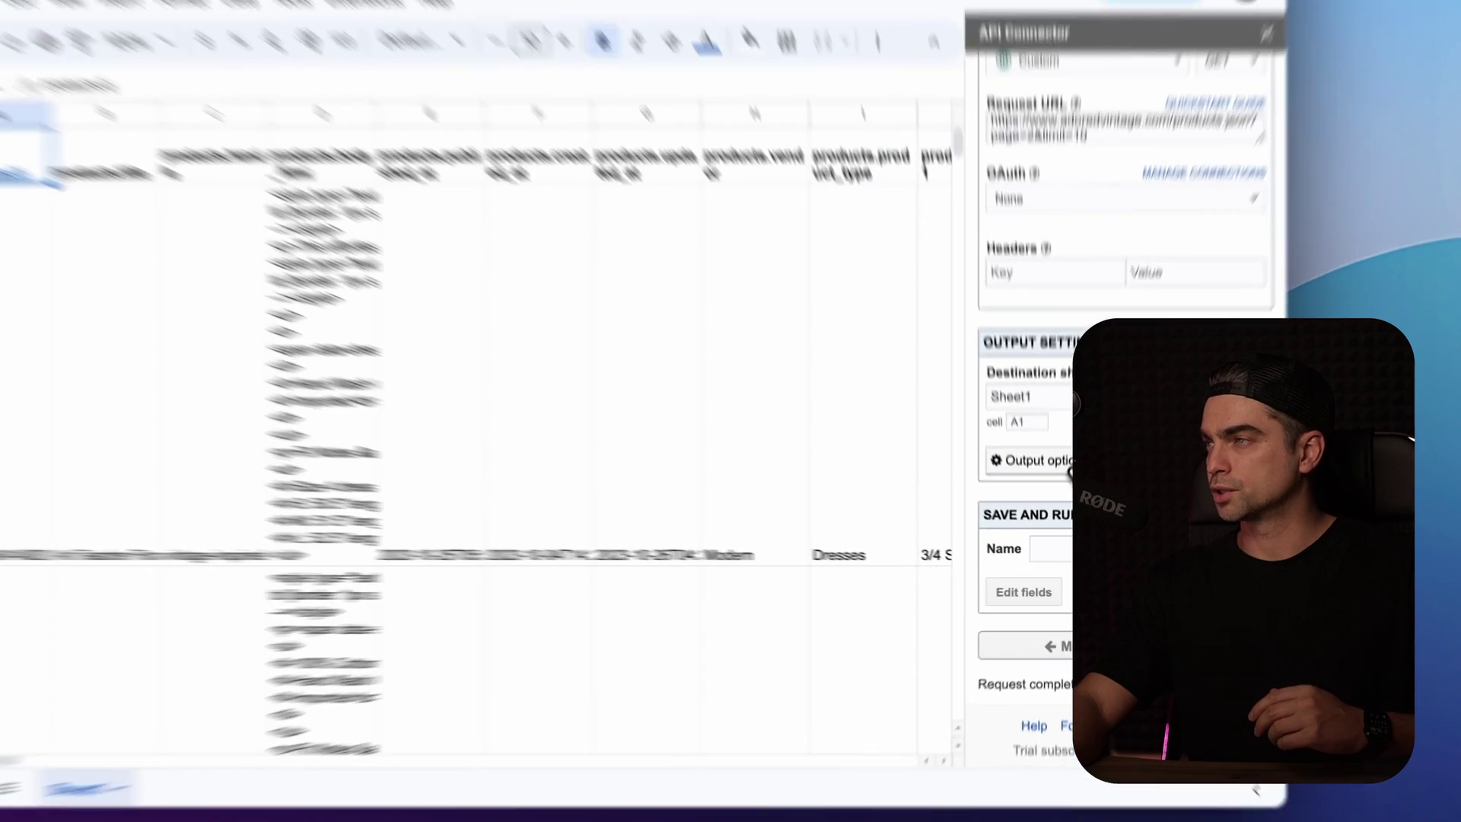
left_click(1040, 499)
scroll(1157, 380, "down", 2)
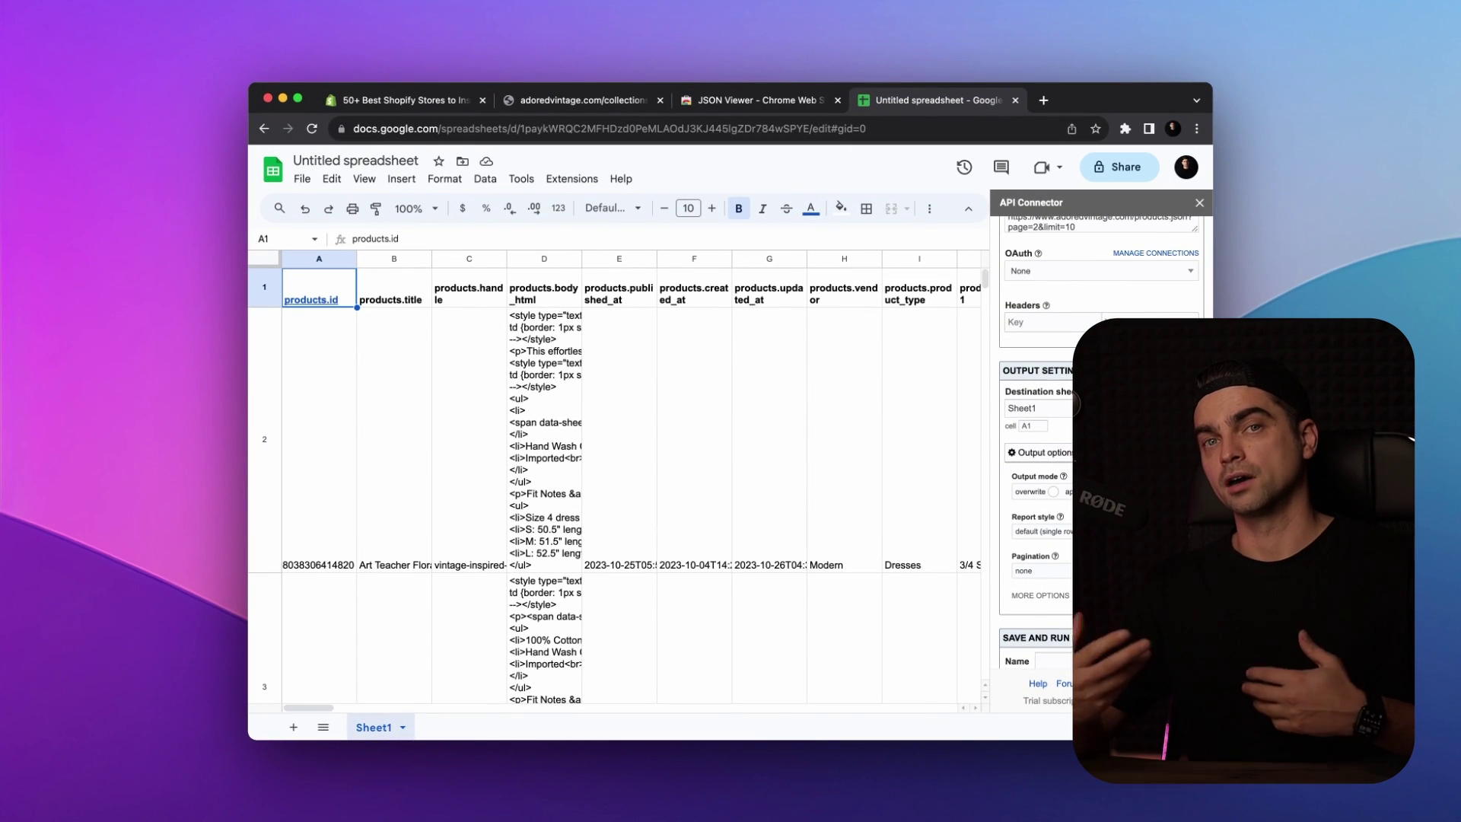
scroll(1100, 456, "down", 3)
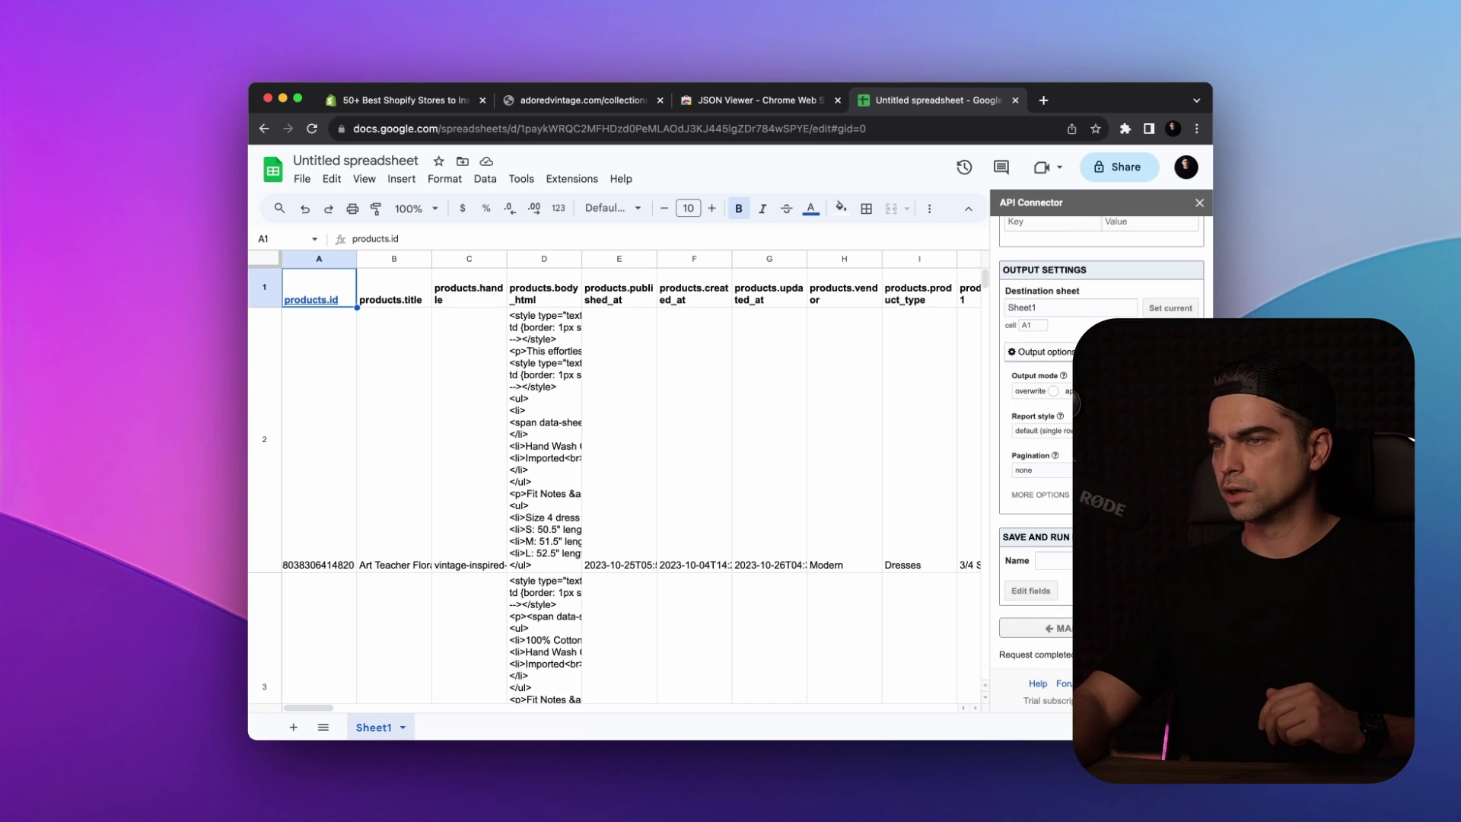